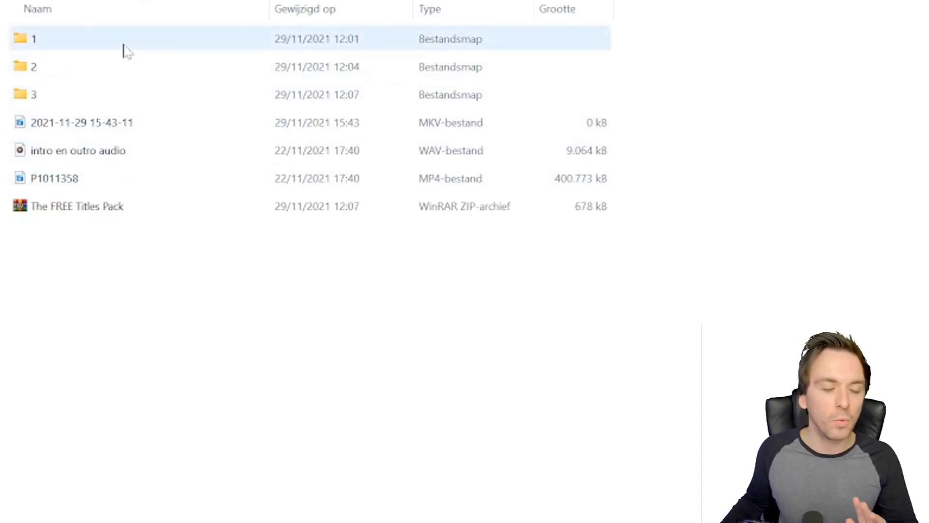
- Open folder 1 of the downloaded title templates and look through its Essentials subfolder, returning to the template list
mouse_move(124, 45)
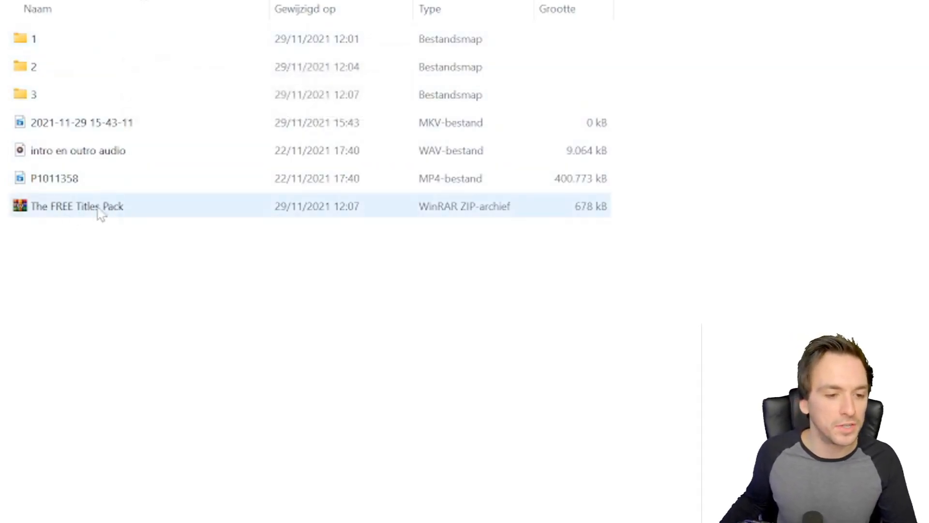
mouse_move(114, 204)
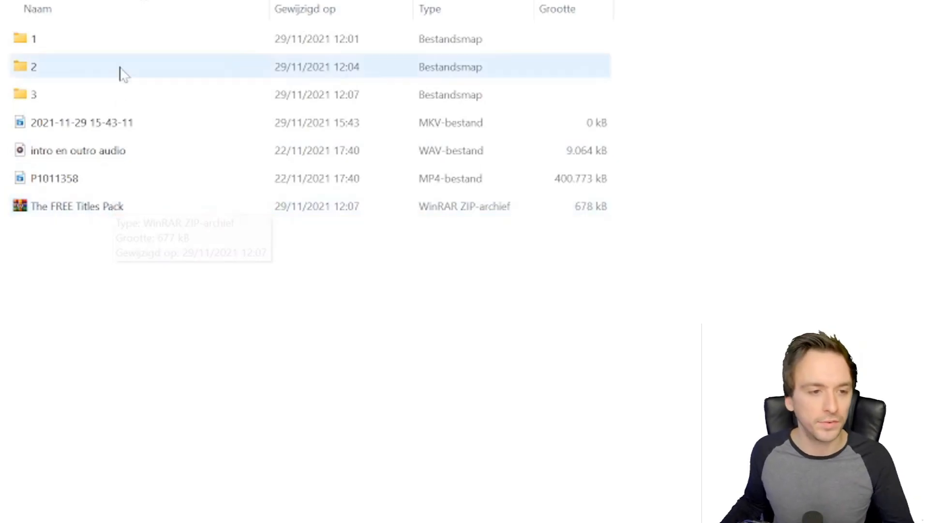
double_click(64, 46)
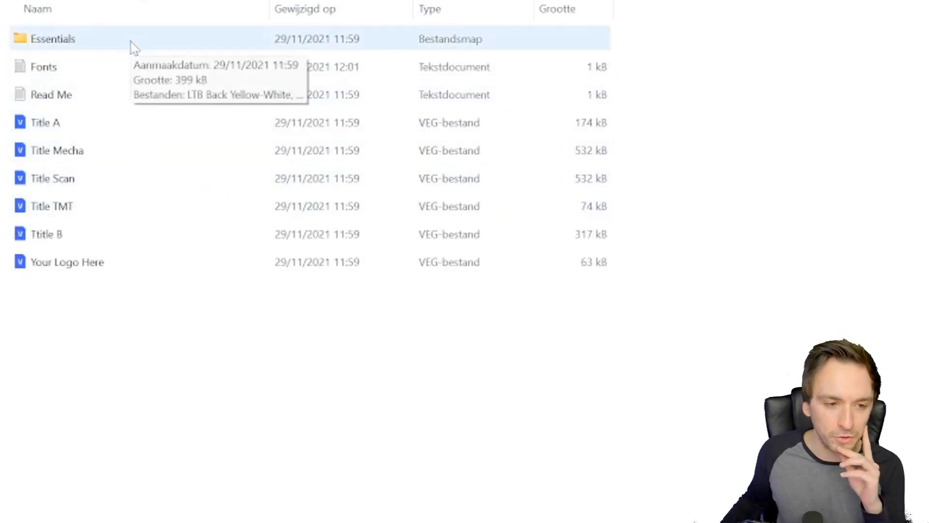
double_click(132, 46)
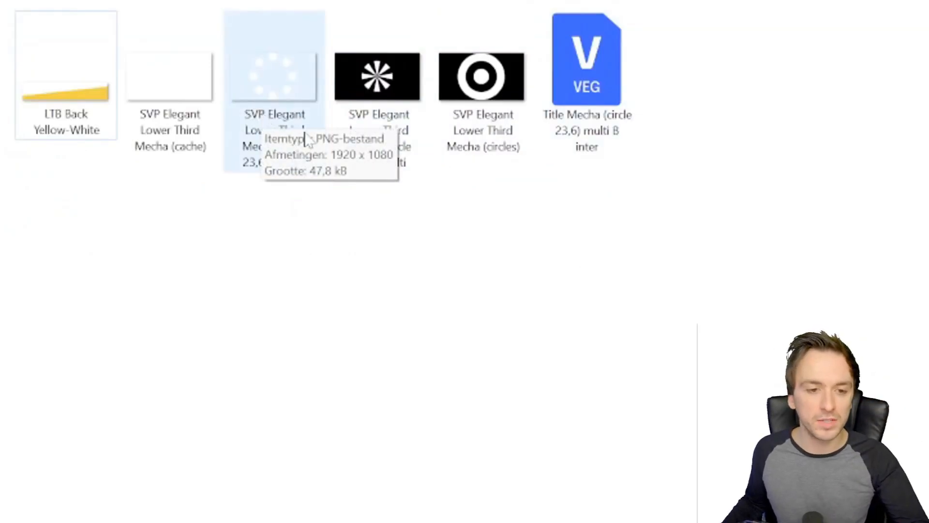
key(alt+Left)
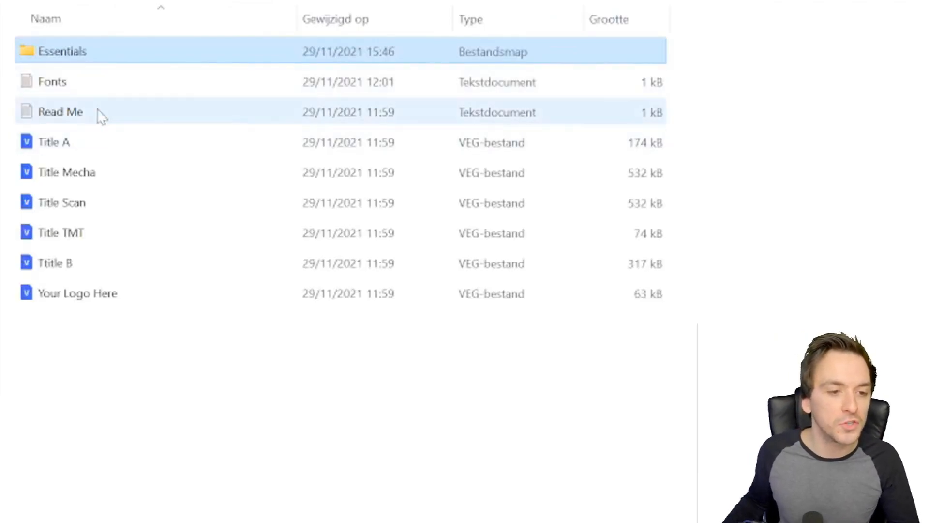
- Read the Fonts and Read Me text files for the required fonts and the usage and credit terms
double_click(106, 88)
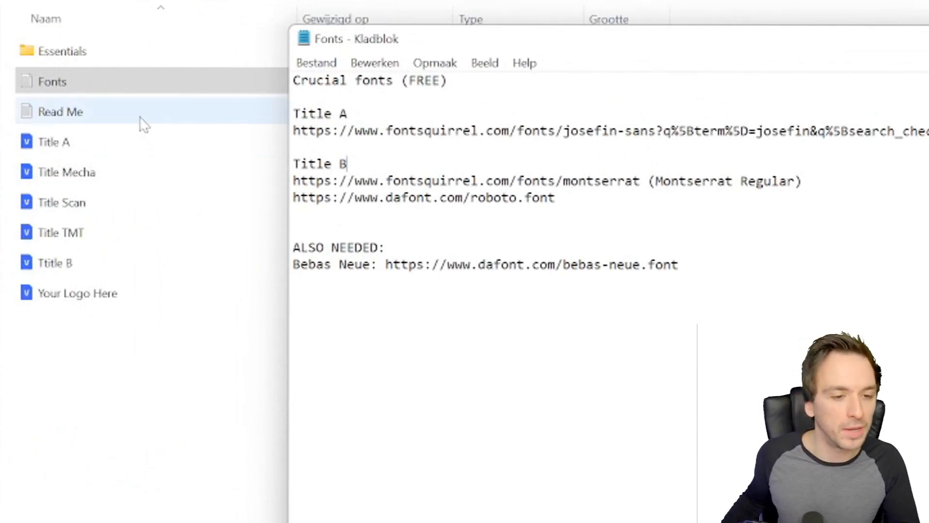
double_click(172, 121)
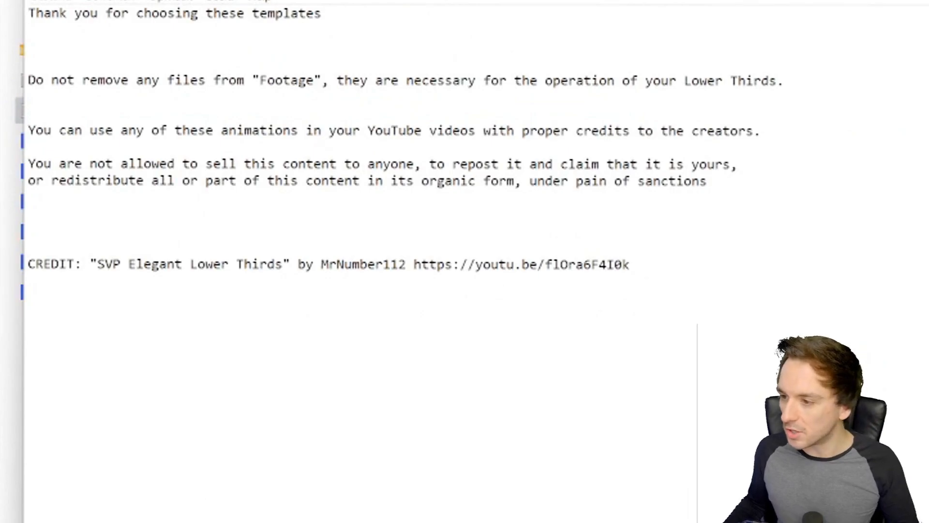
key(alt+F4)
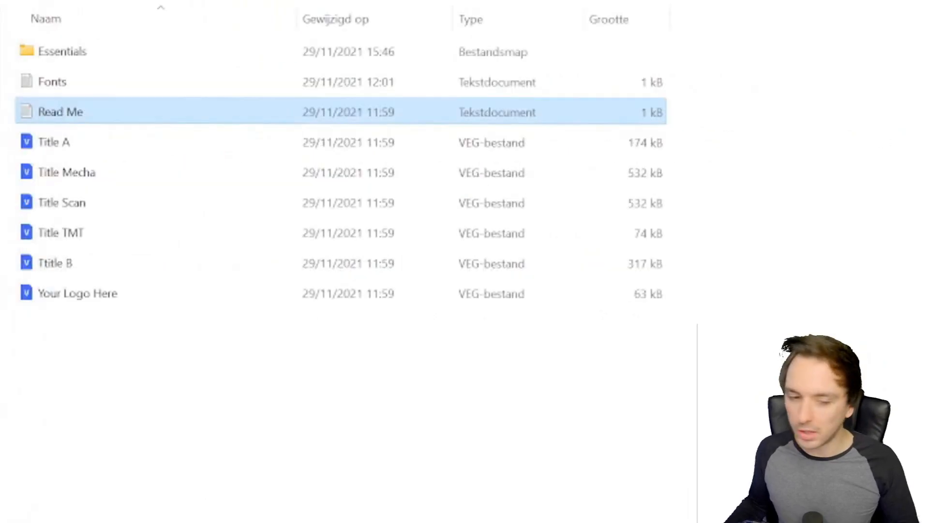
- Open the Title A project in VEGAS Pro and play its lower-third animation
click(181, 138)
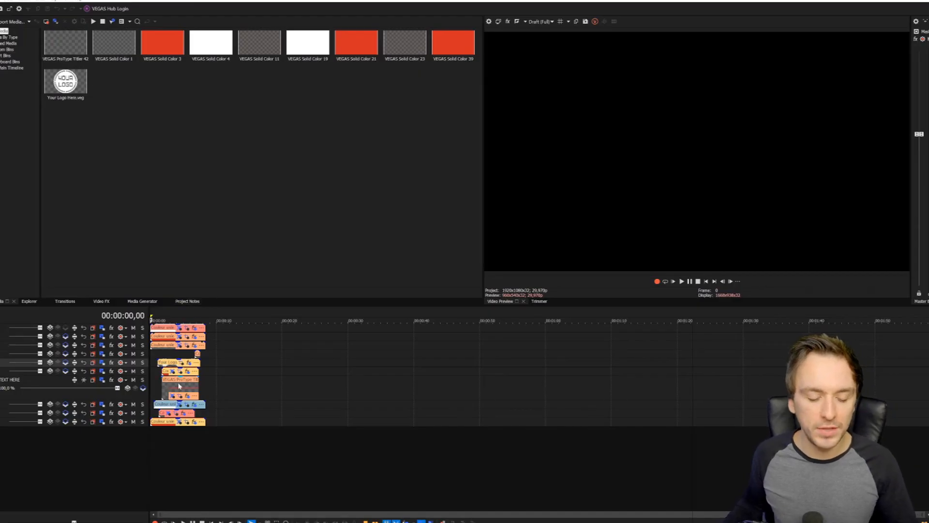
scroll(186, 363, up, 3)
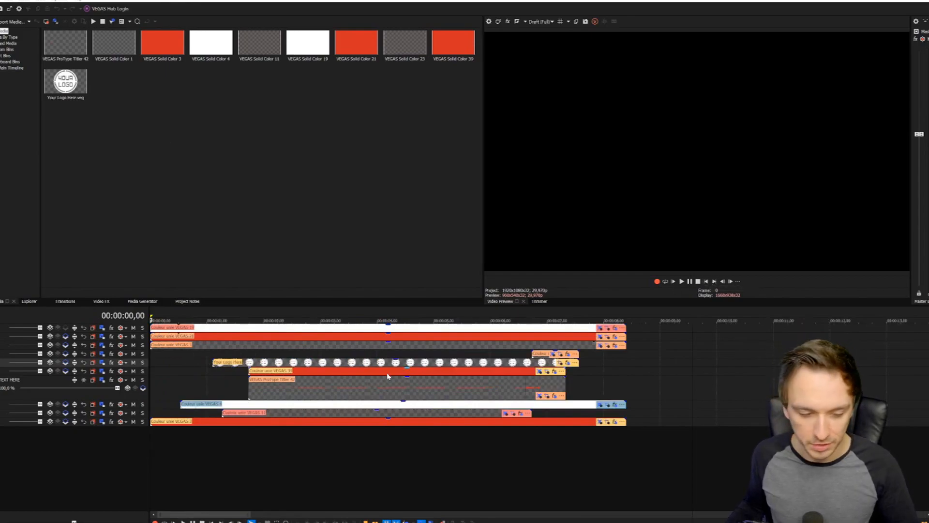
key(space)
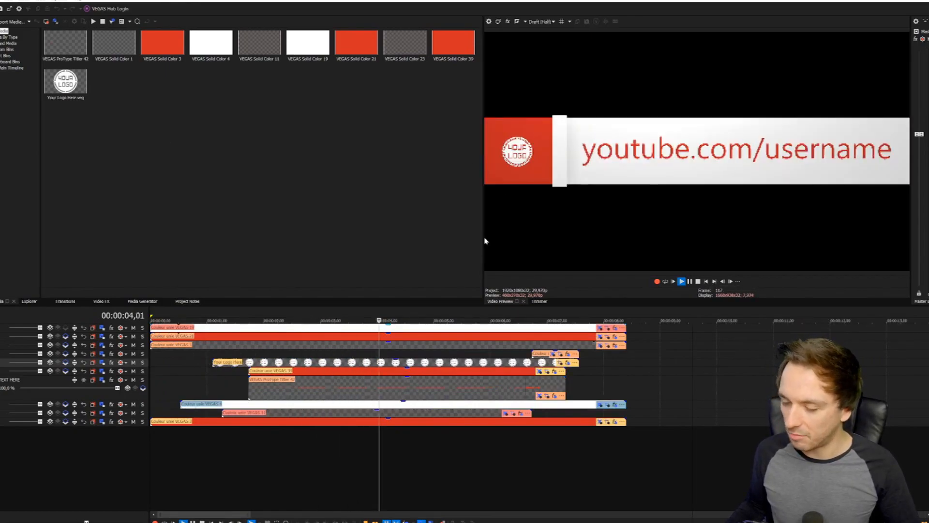
key(space)
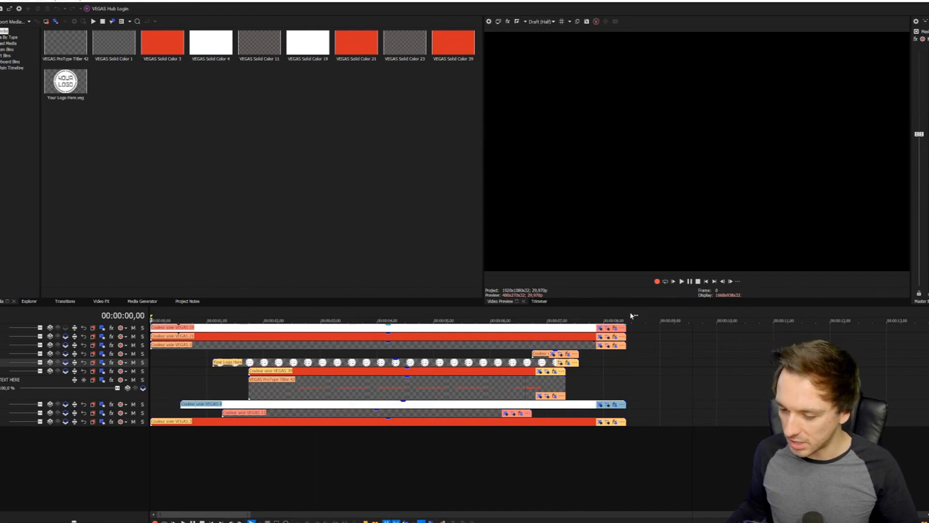
- Make a loop region spanning the whole title animation, from the start to just past the last event, and play it
drag(633, 316, 151, 317)
key(space)
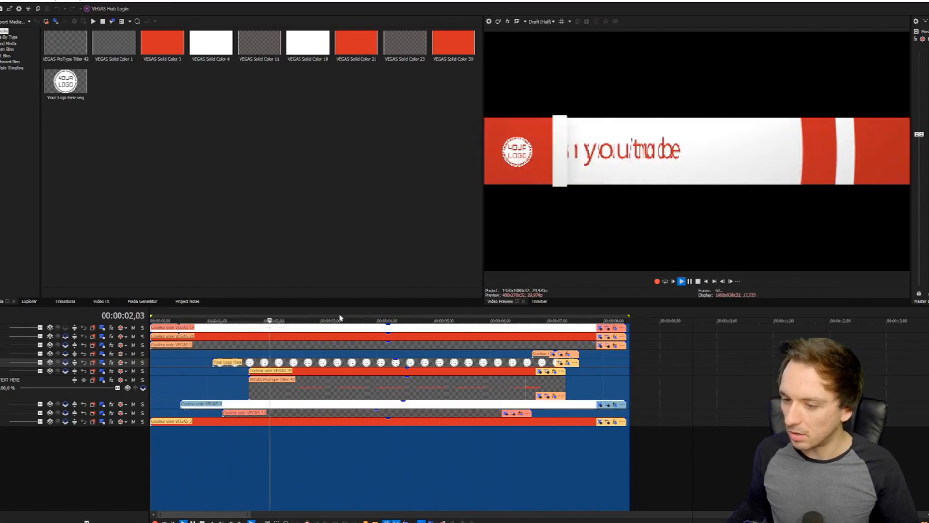
key(space)
- Replay the opening of the title from about 00:00:01,14 to examine how the logo and text are revealed
click(233, 316)
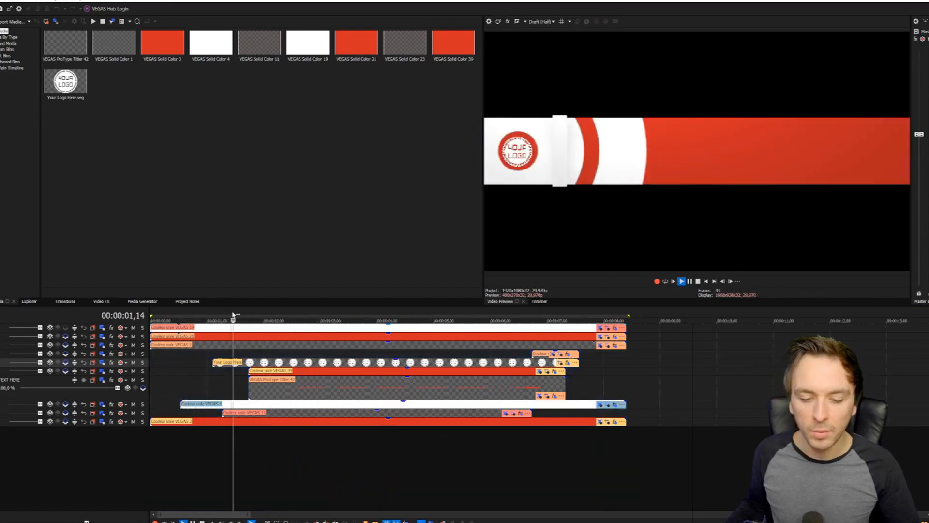
key(space)
key(space)
key(space)
key(space)
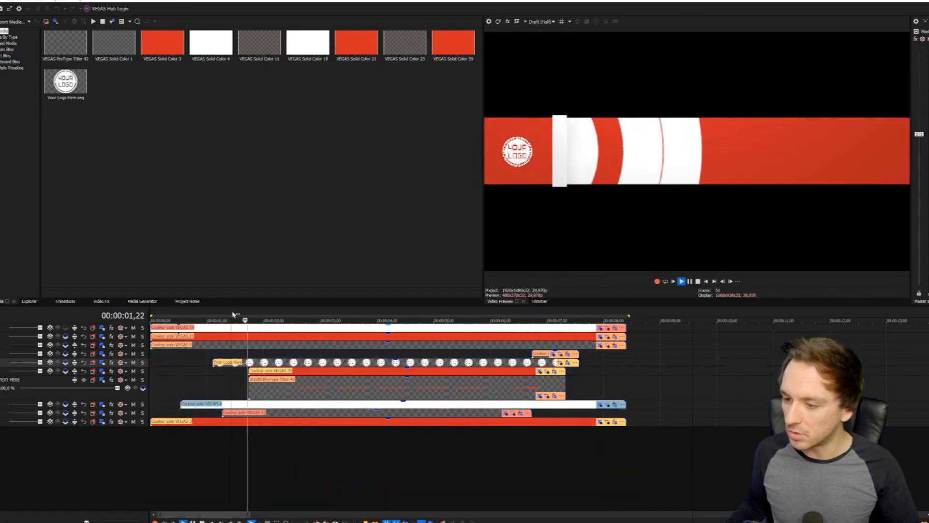
key(space)
key(space)
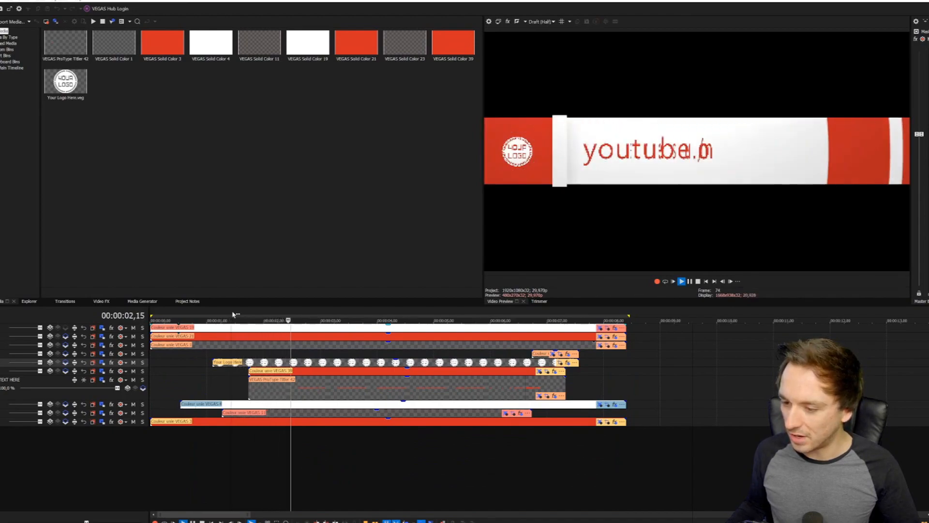
key(space)
key(space)
key(space)
key(space)
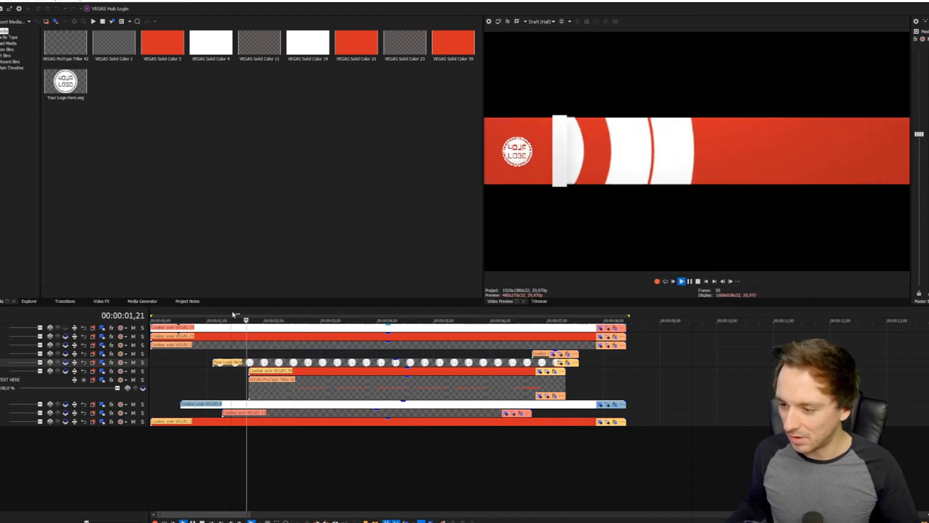
key(space)
key(space)
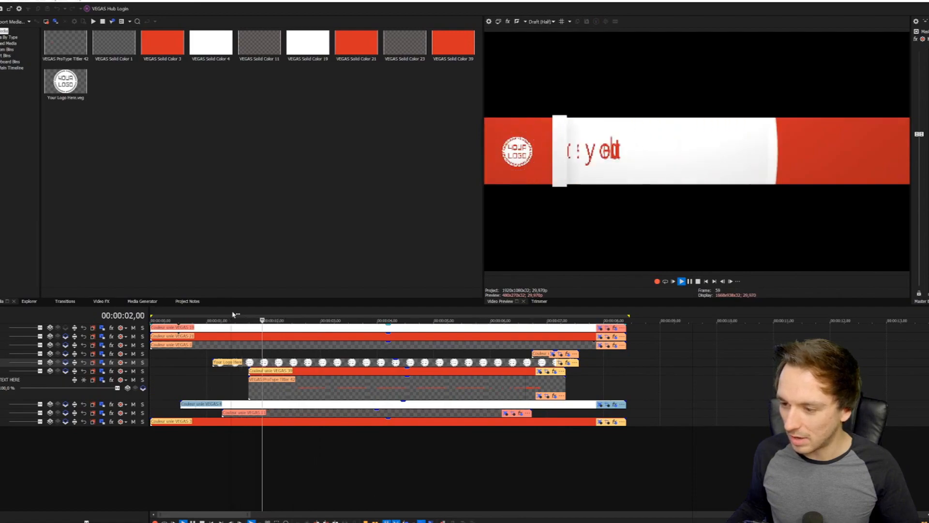
click(308, 314)
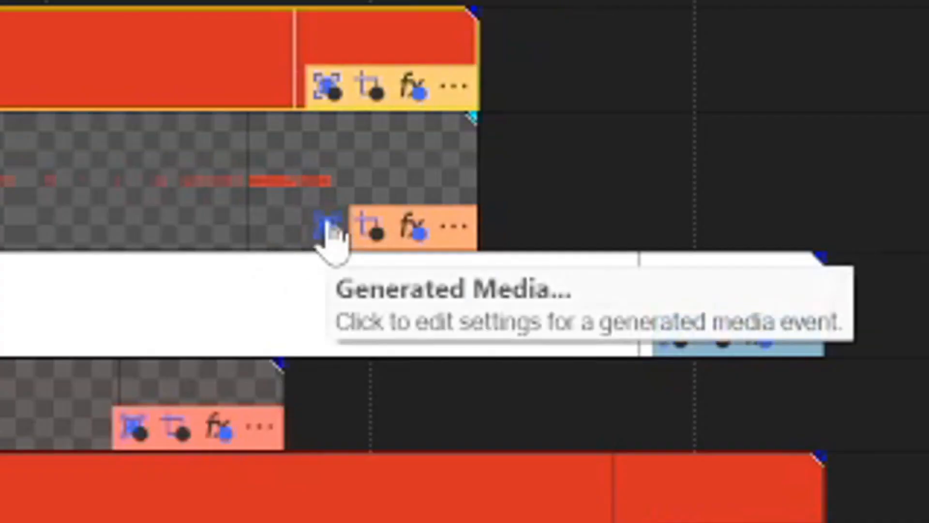
- View the text event's ProType Titler settings in an enlarged generator window
click(327, 224)
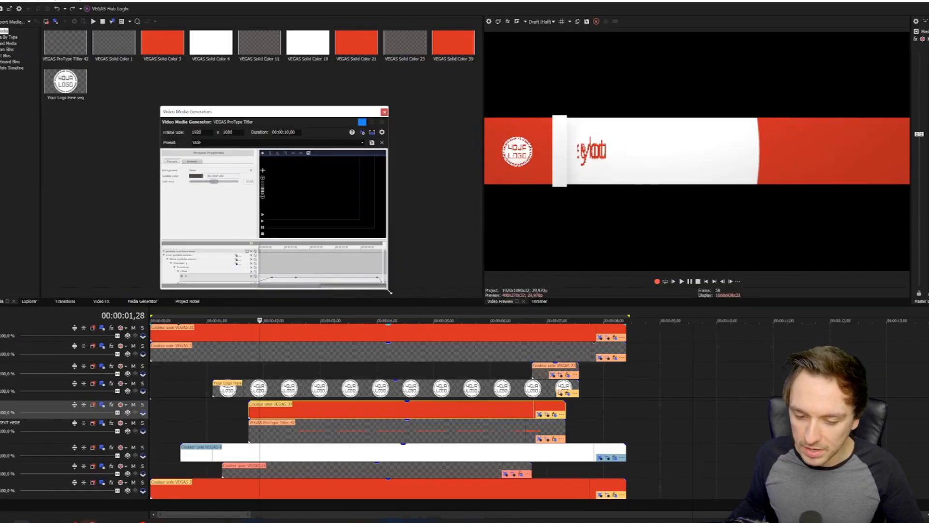
drag(386, 291, 764, 389)
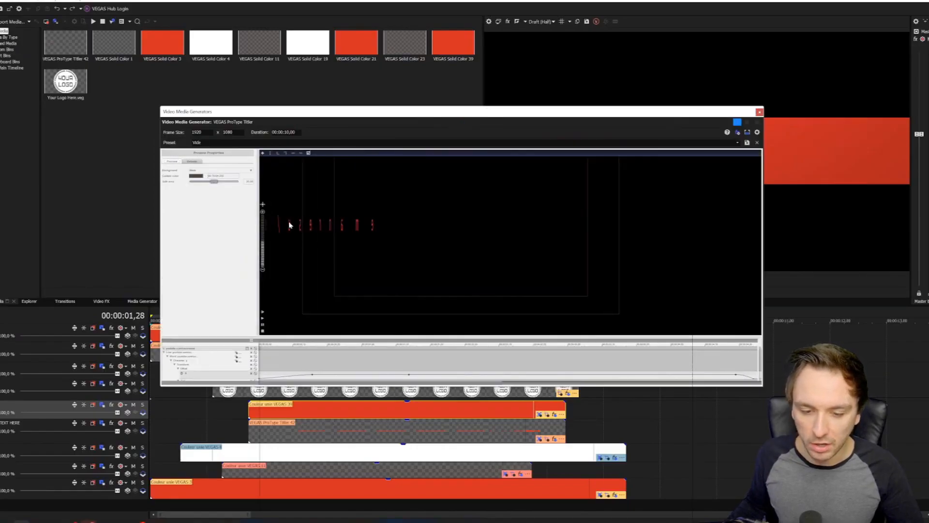
click(759, 112)
- Set the video preview quality to Draft (Full)
click(706, 281)
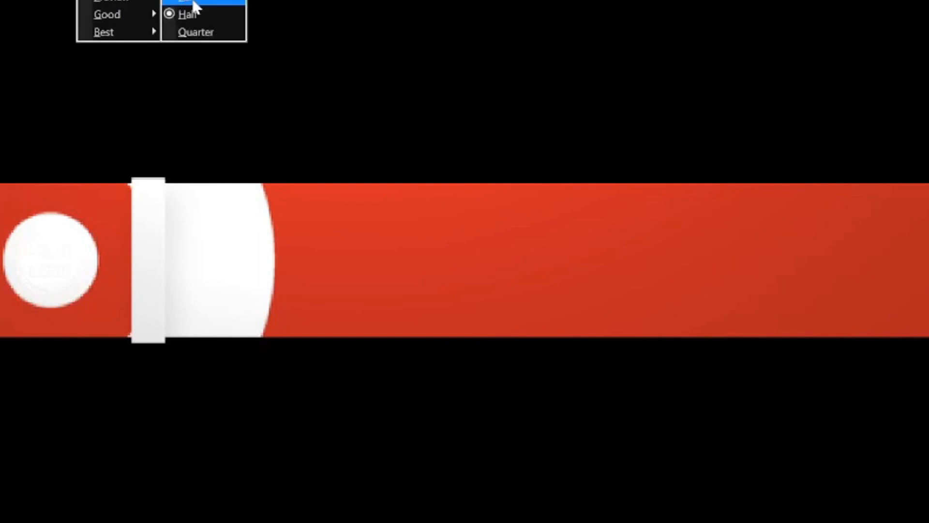
click(193, 2)
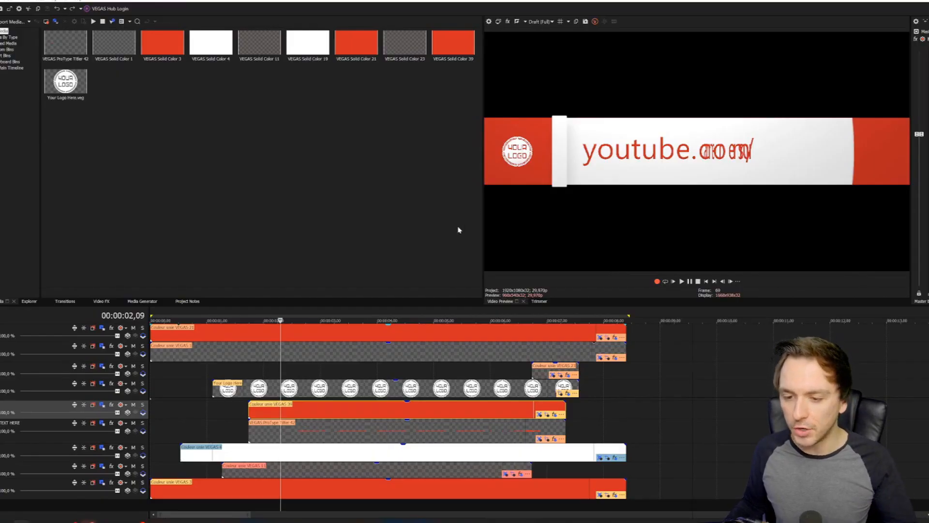
- Replace the Your Logo Here project media with the JAH logo PNG and preview it in the title
click(59, 90)
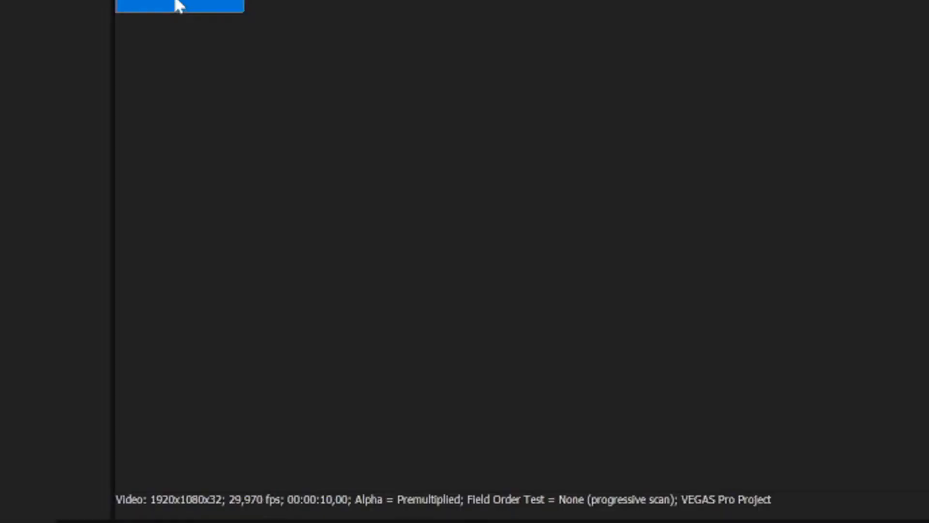
right_click(65, 102)
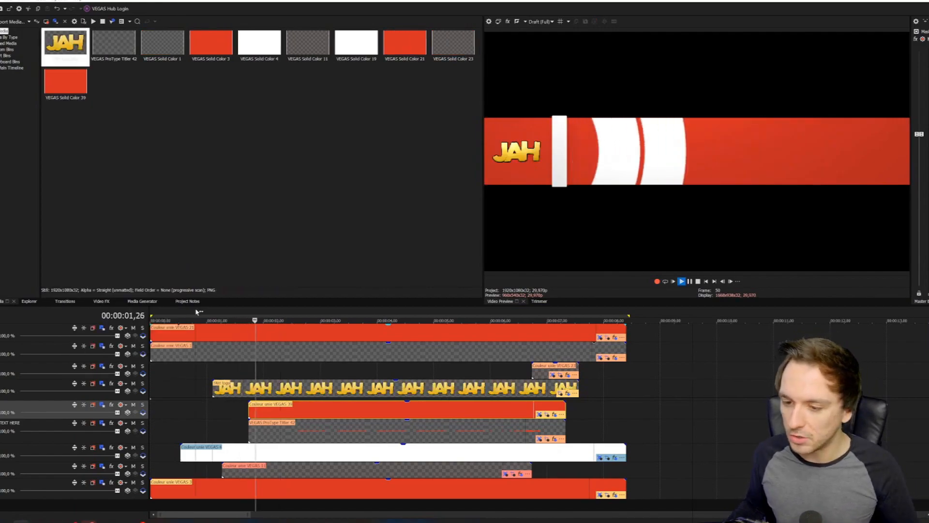
mouse_move(255, 314)
mouse_down()
mouse_move(283, 314)
mouse_move(195, 315)
mouse_move(247, 314)
mouse_up()
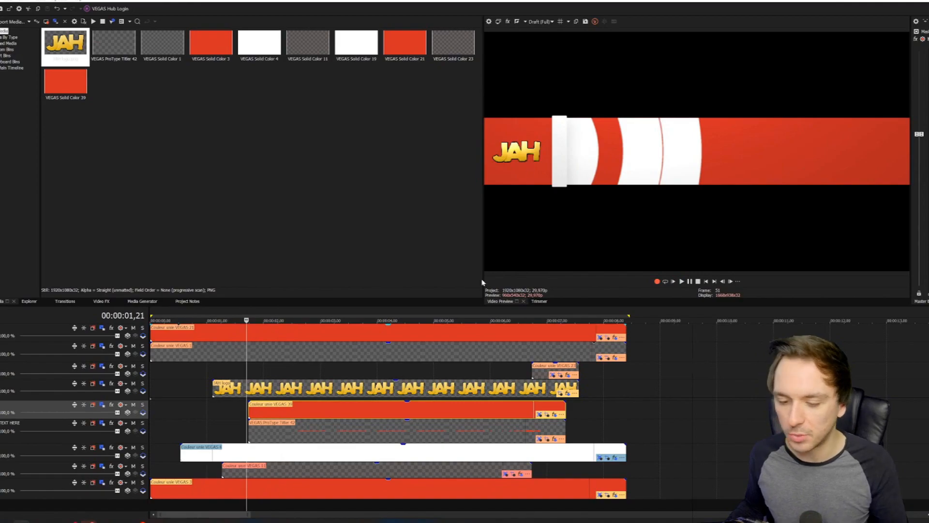
- Recolour VEGAS Solid Color 21 to 0,14; 0,0; 0,58 and VEGAS Solid Color 39 to 0,0; 0,0; 0,66
click(600, 337)
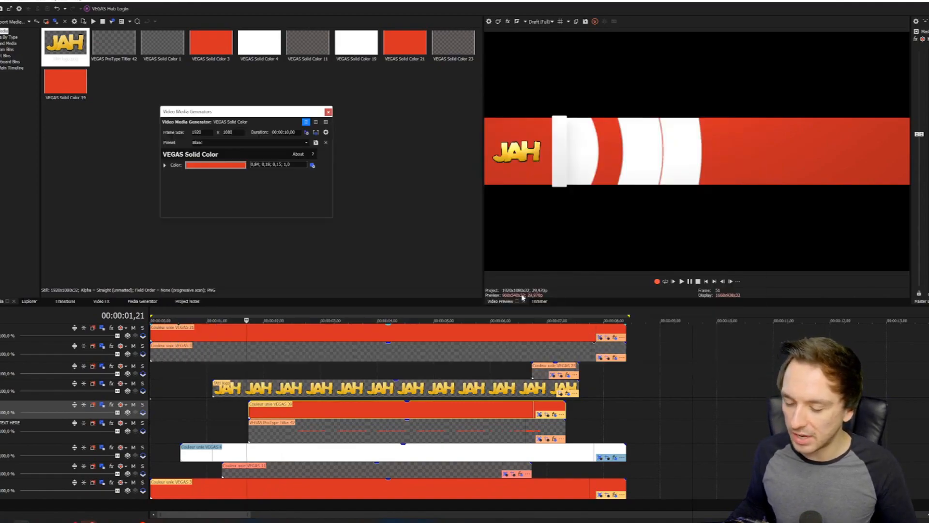
click(215, 165)
click(220, 223)
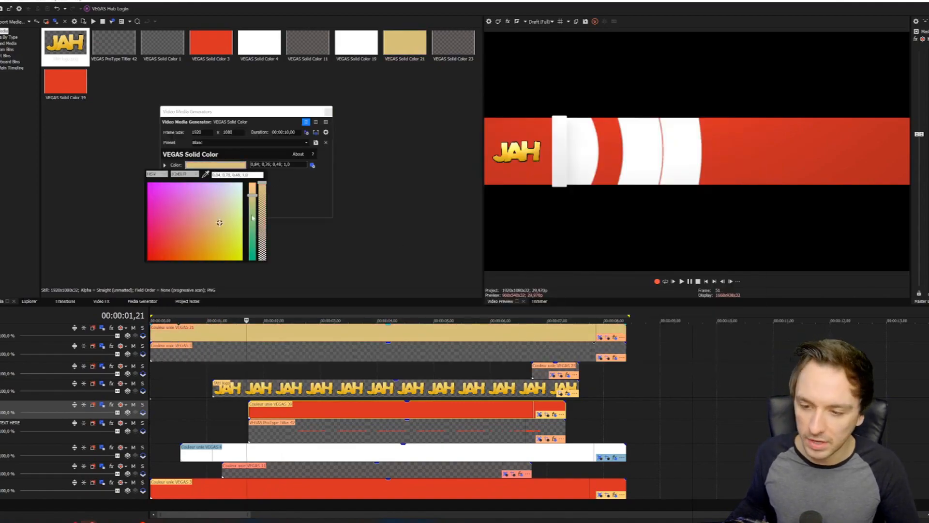
drag(252, 219, 250, 231)
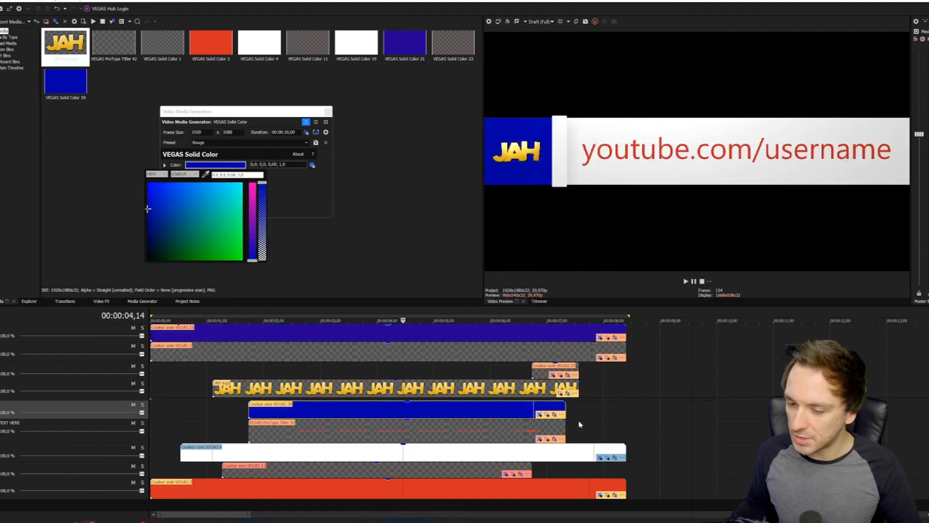
- Recolour the red solid on the lowest track to 0,14; 0,0; 0,58 by sampling the dark blue of the solid color 21 event
click(596, 498)
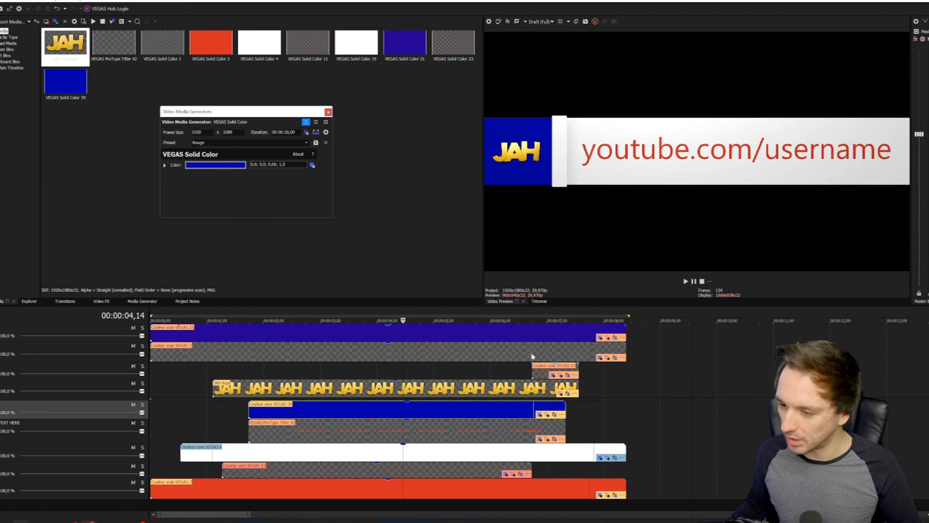
click(305, 318)
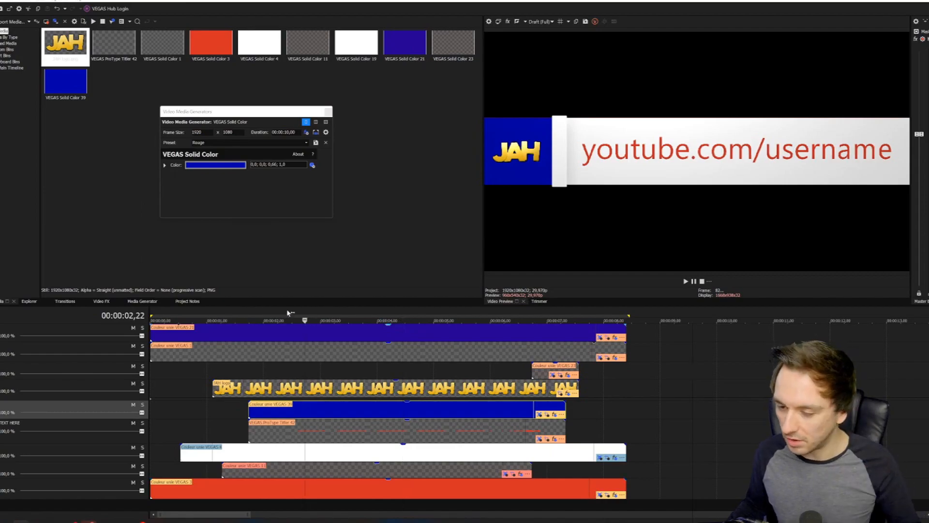
click(254, 313)
key(space)
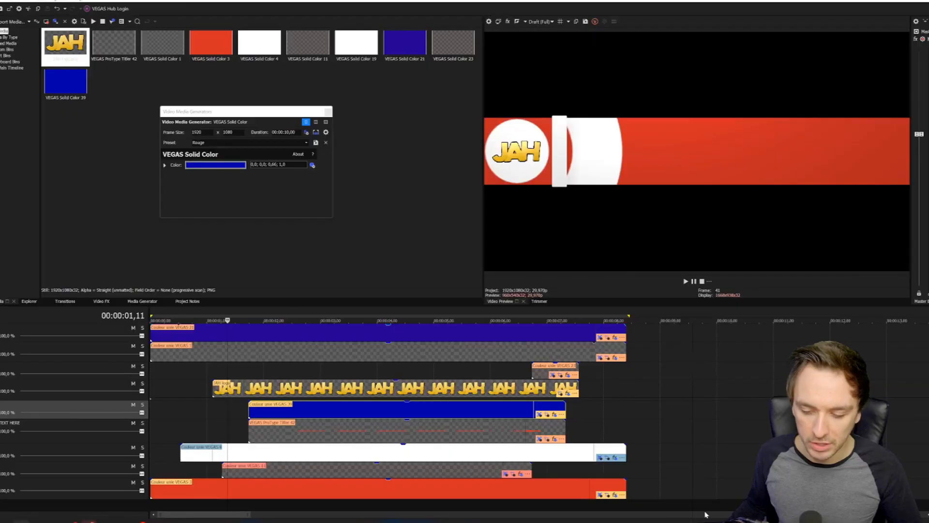
click(600, 495)
click(209, 165)
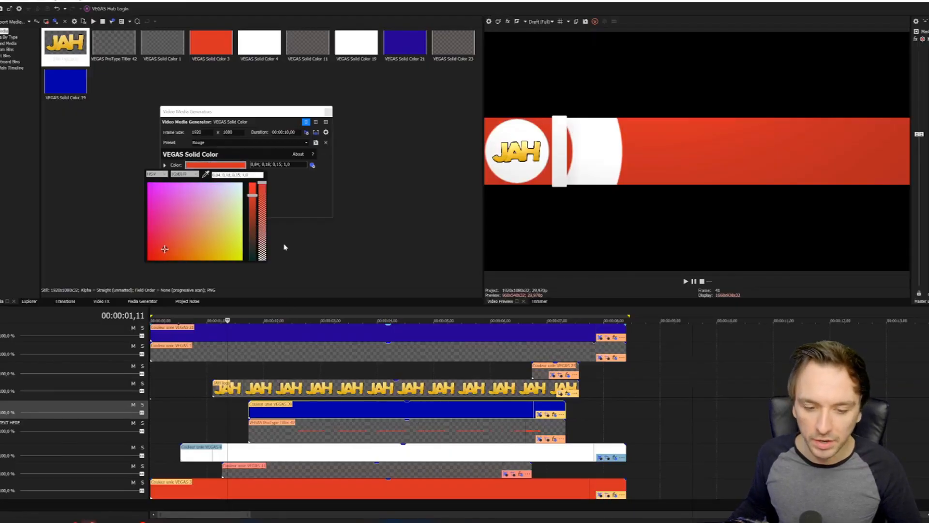
click(134, 24)
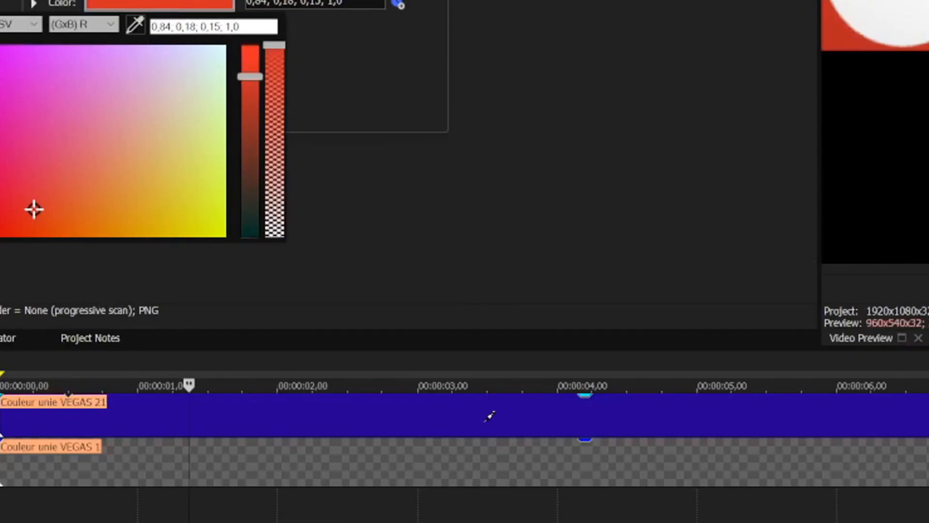
click(269, 420)
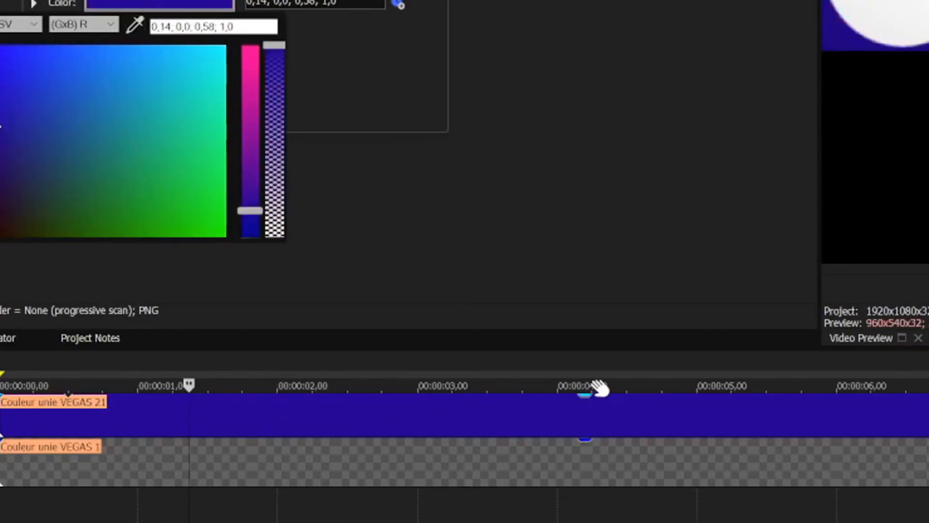
- Close the colour picker and check the recoloured blue title at later points on the timeline
click(583, 364)
click(416, 315)
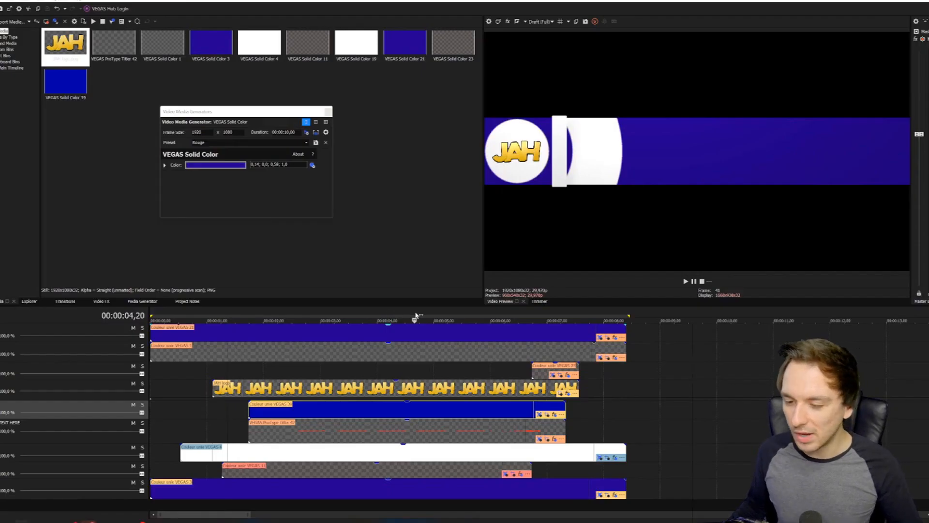
click(436, 317)
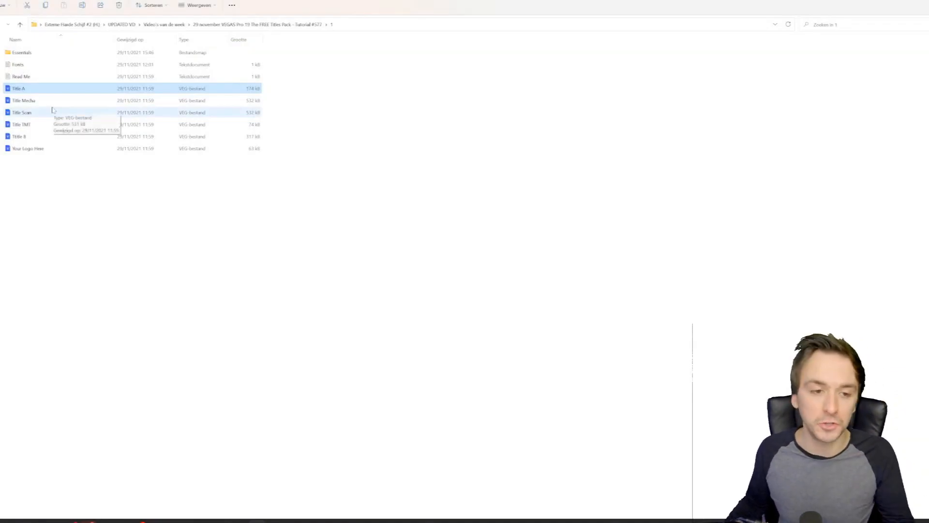
- Switch to File Explorer and open the OpenThis project from folder 2 of the titles pack
key(alt+Left)
double_click(55, 66)
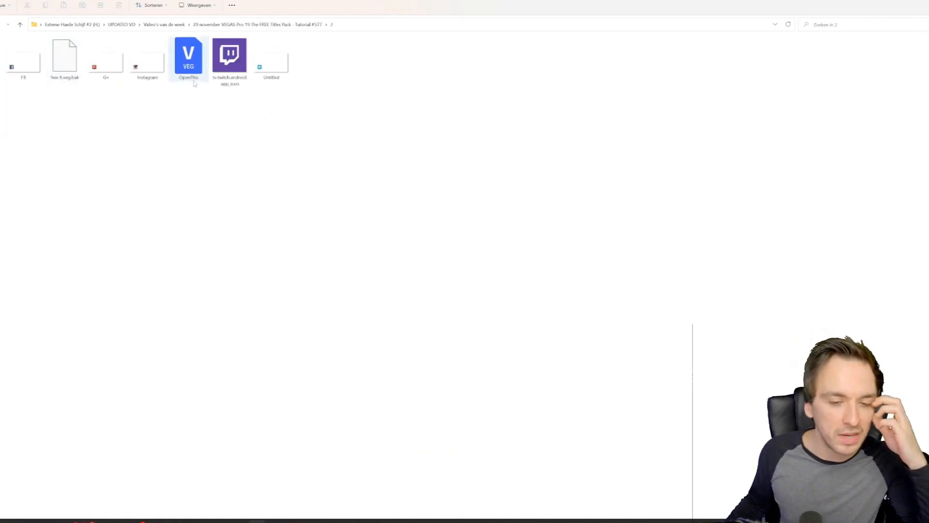
click(193, 80)
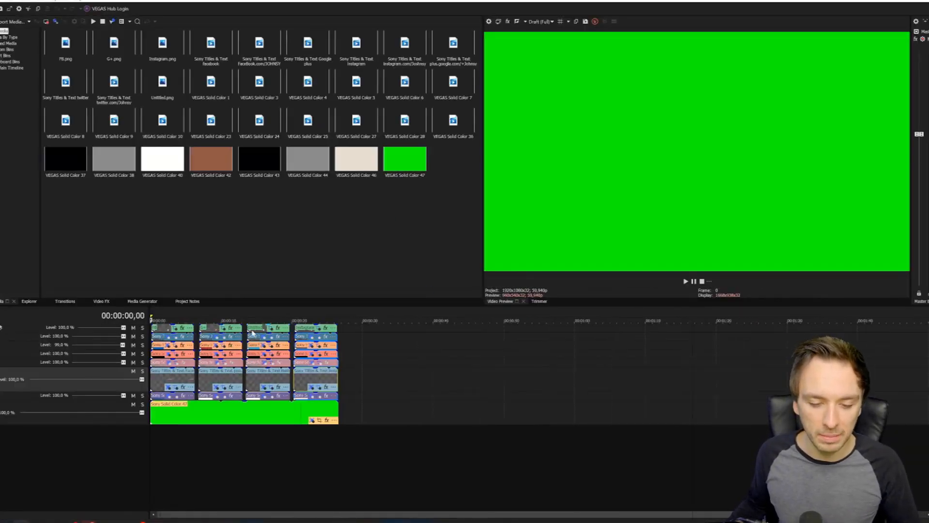
- Play the start of the social media titles project and park the cursor within the Facebook title
key(space)
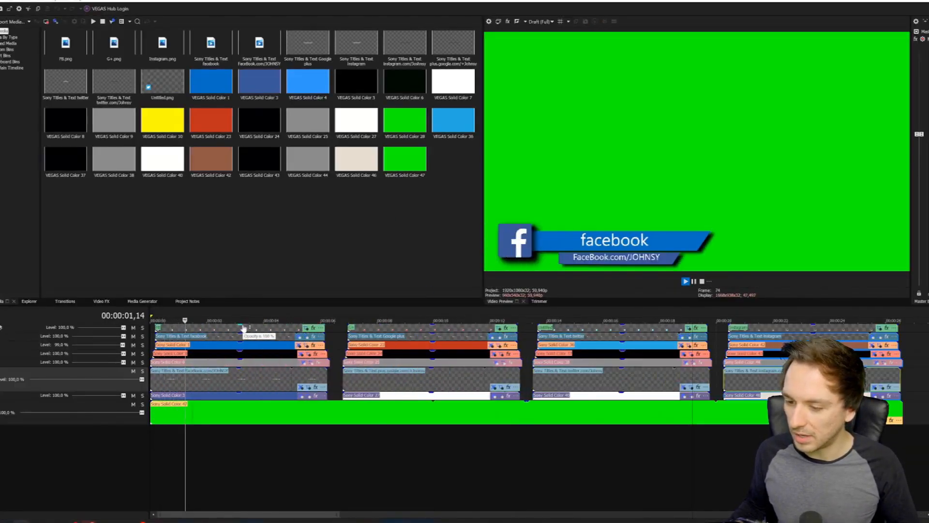
key(space)
click(232, 316)
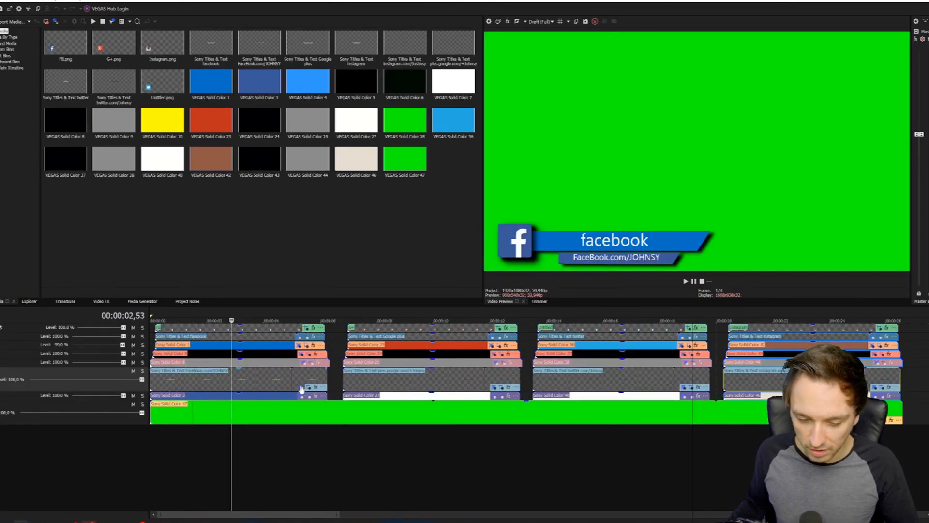
- Replace the page address in the Facebook title's lower text line with the own Facebook handle
click(301, 388)
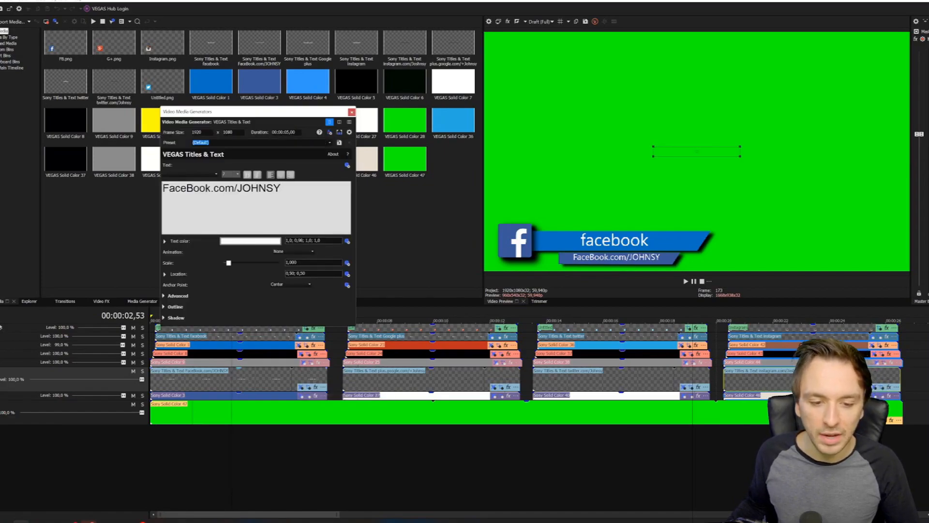
key(ctrl+a)
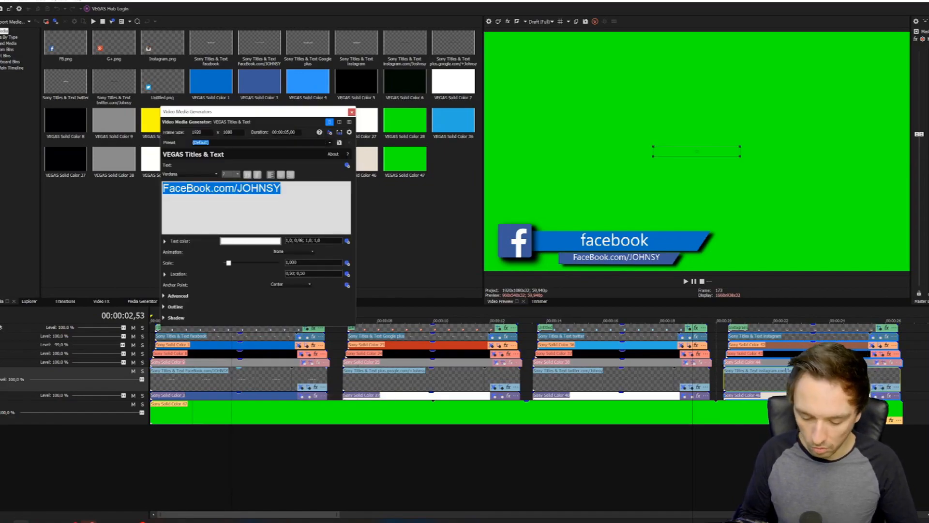
text(/JustAlexHalforr)
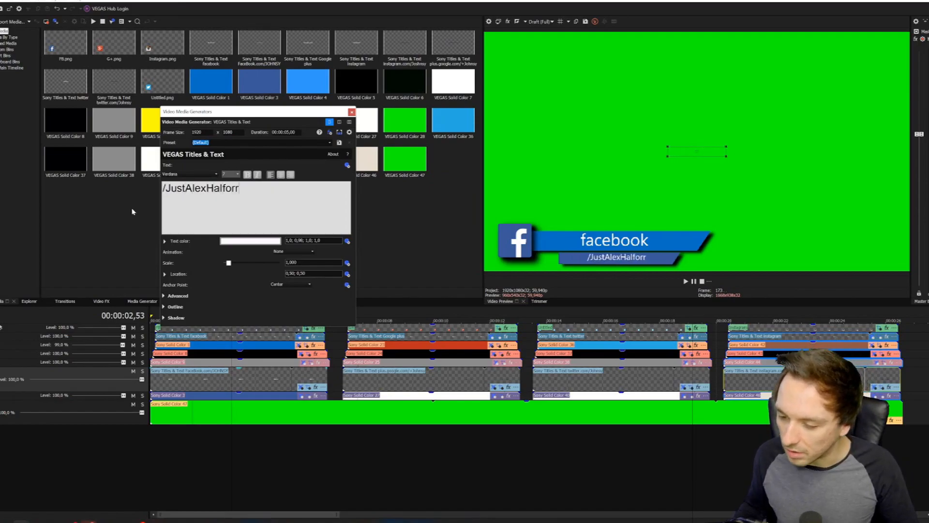
key(BackSpace)
text(d)
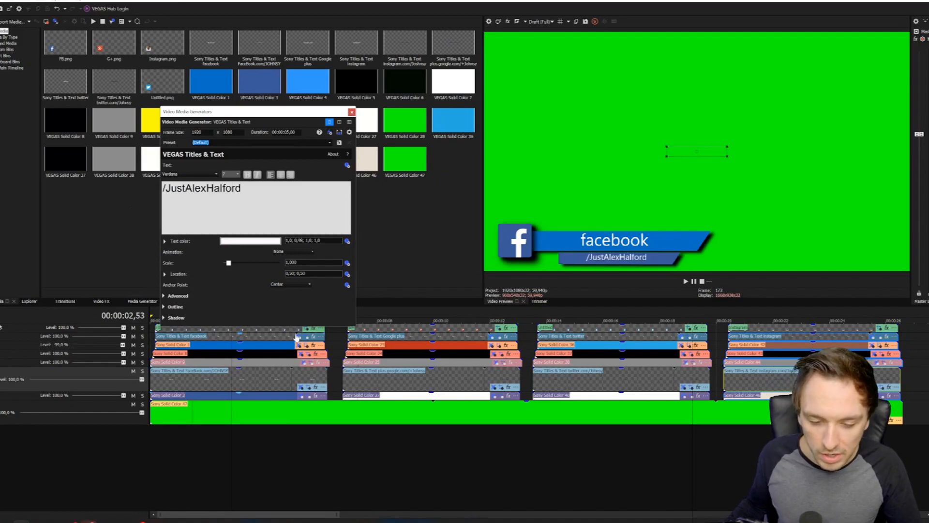
- Change the Facebook title's main text to "Facebook" with a capital F
click(297, 336)
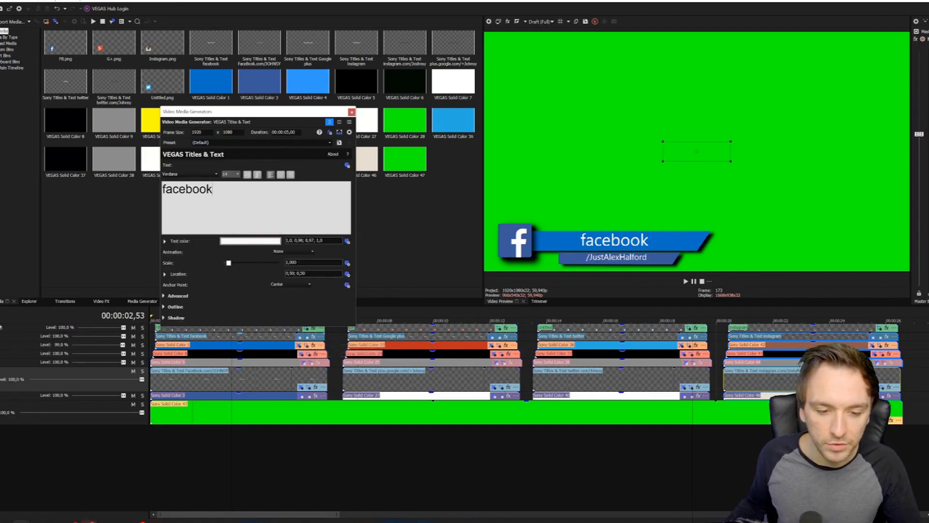
key(ctrl+a)
key(Home)
key(Delete)
text(F)
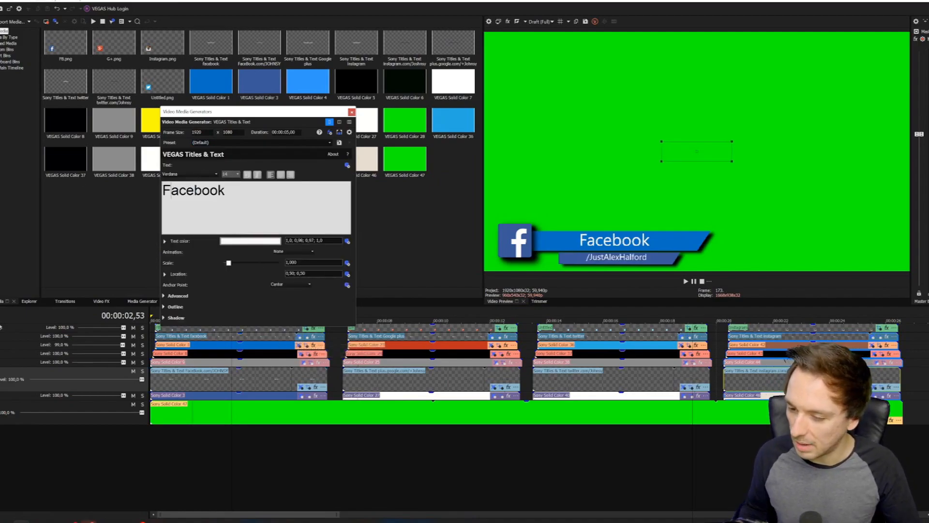
- Delete the green solid background event on the lowest track and check the Facebook title without it
click(632, 320)
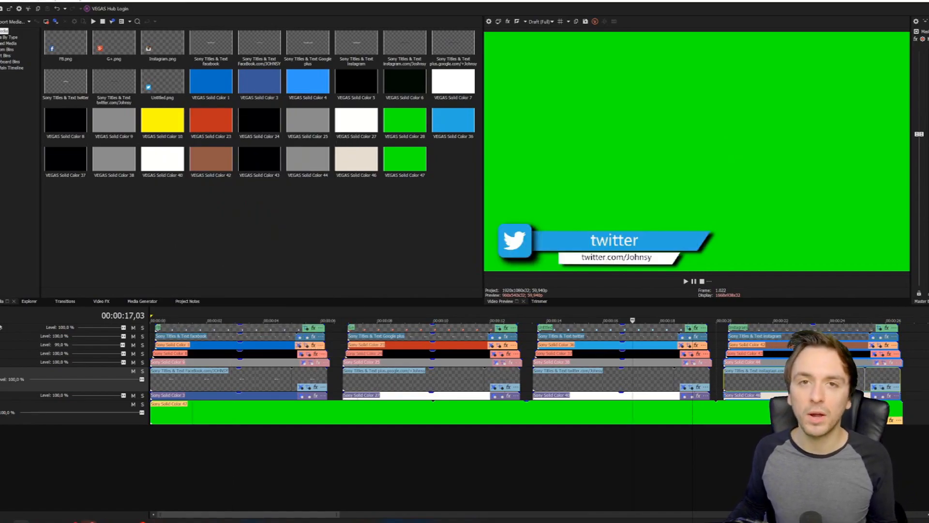
click(524, 414)
key(Delete)
click(275, 312)
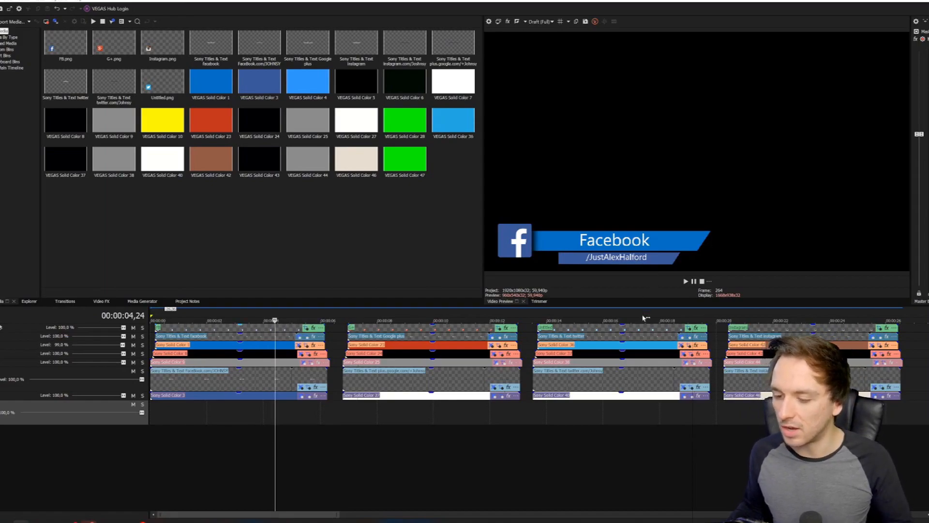
- Close the social media titles project without saving and open the project in folder 3 of the titles pack
key(alt+F4)
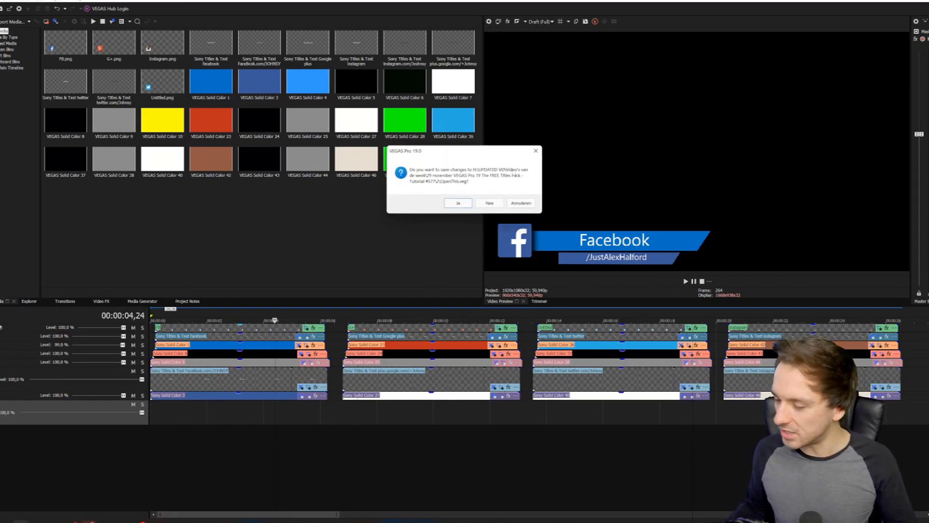
click(489, 203)
key(alt+Left)
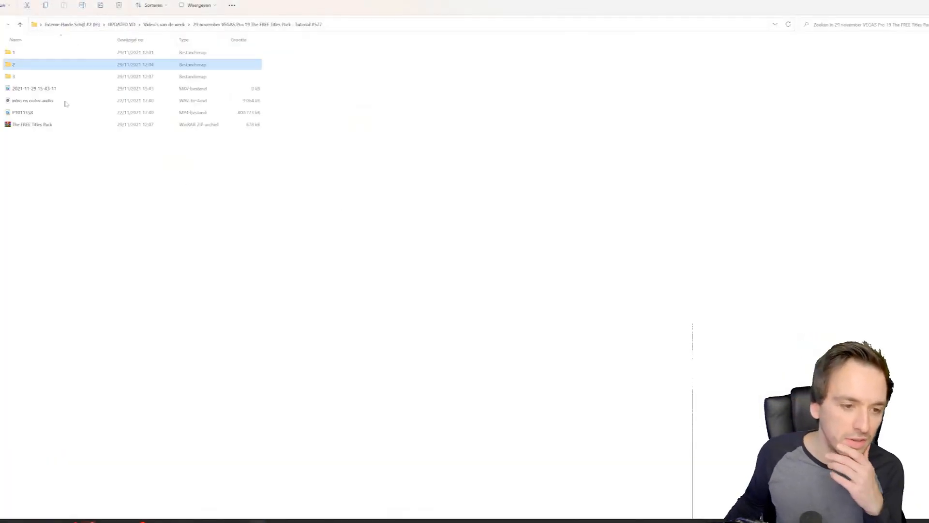
double_click(10, 77)
click(46, 52)
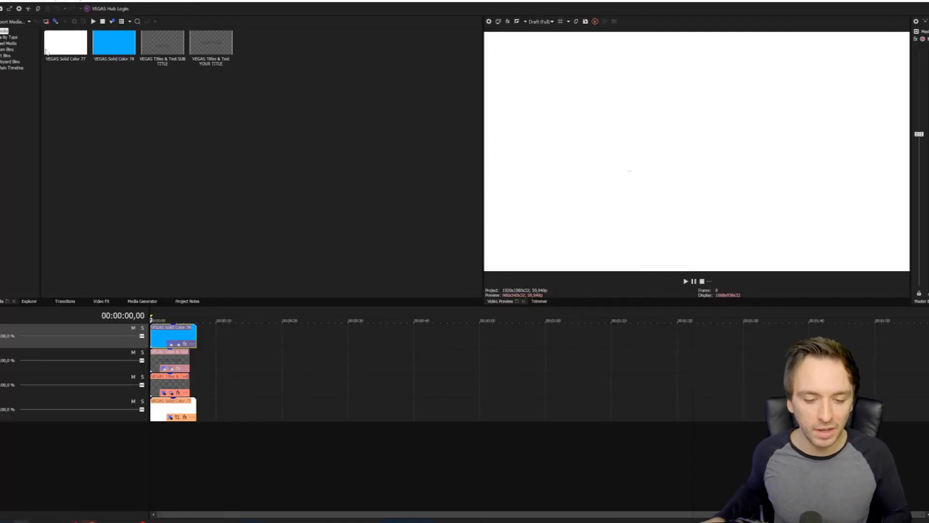
- Play the YOUR TITLE and SUB TITLE animation and place the cursor at 00:00:03,55
scroll(177, 322, up, 3)
key(space)
scroll(176, 315, up, 3)
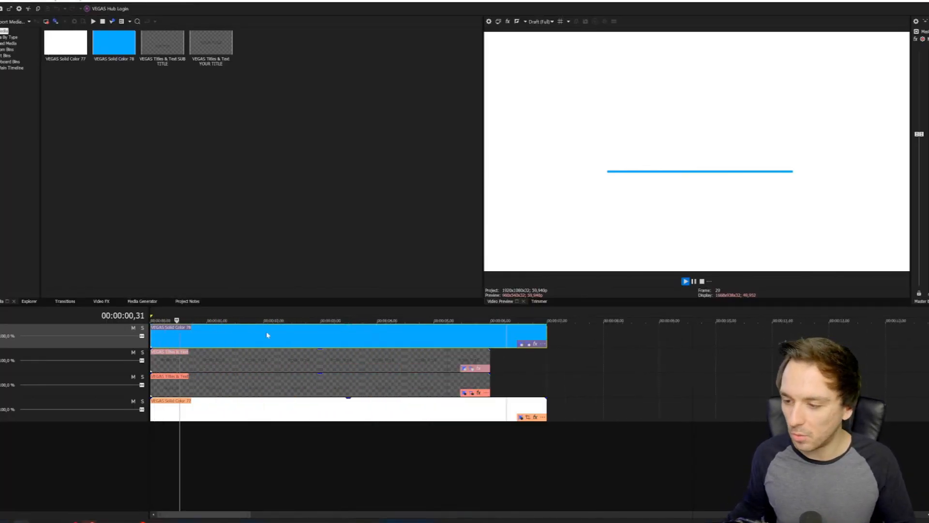
scroll(310, 359, down, 2)
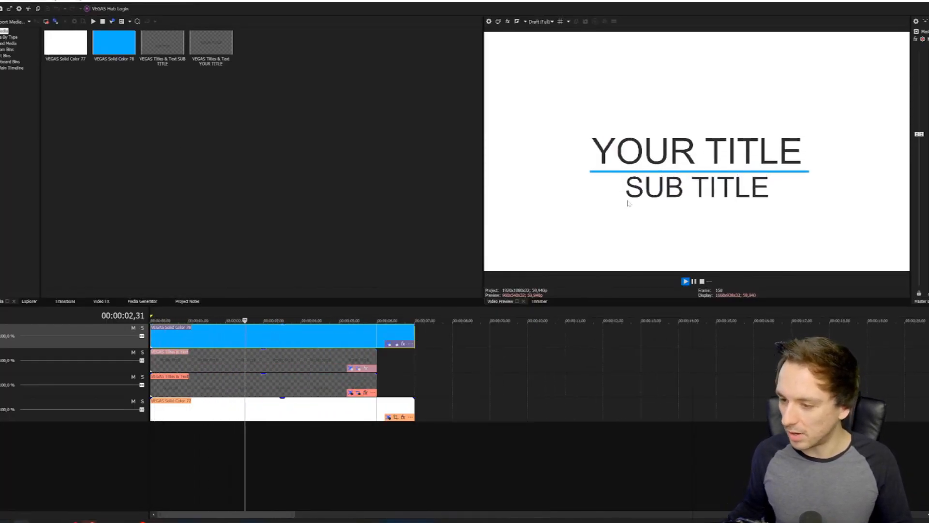
key(space)
click(298, 320)
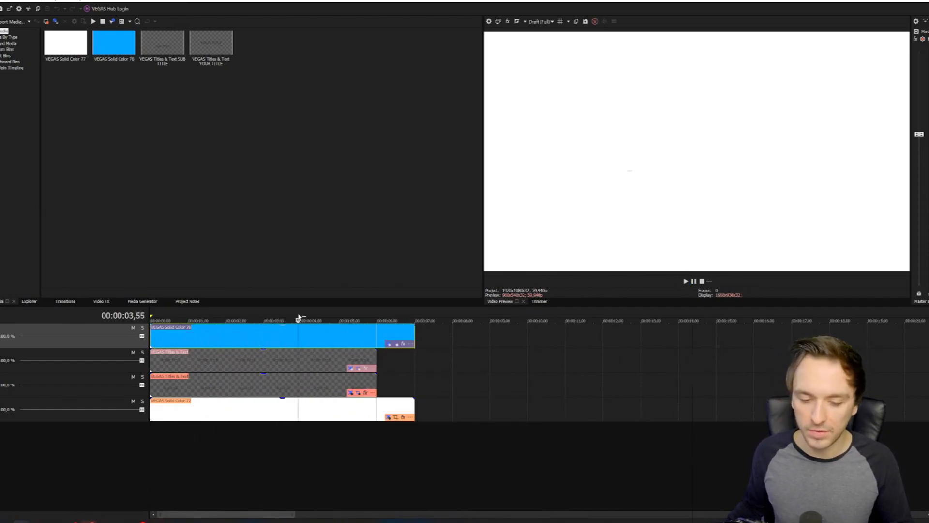
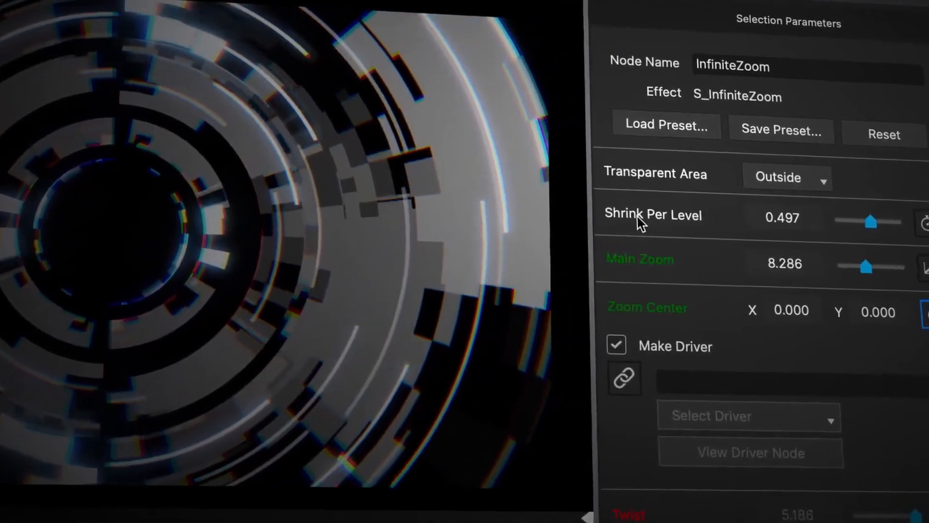
- Rename the InfiniteZoom node's Shrink Per Level parameter to Circles
double_click(651, 218)
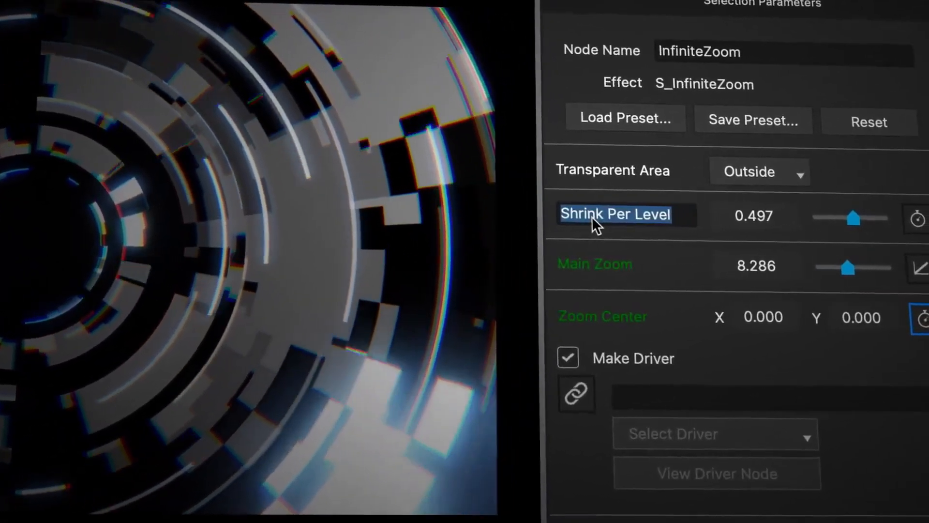
text(Cir)
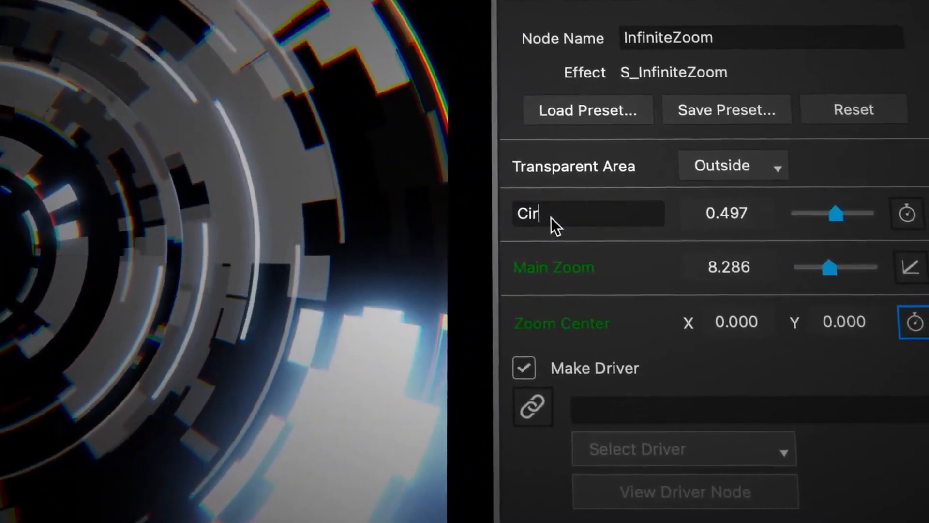
text(cles)
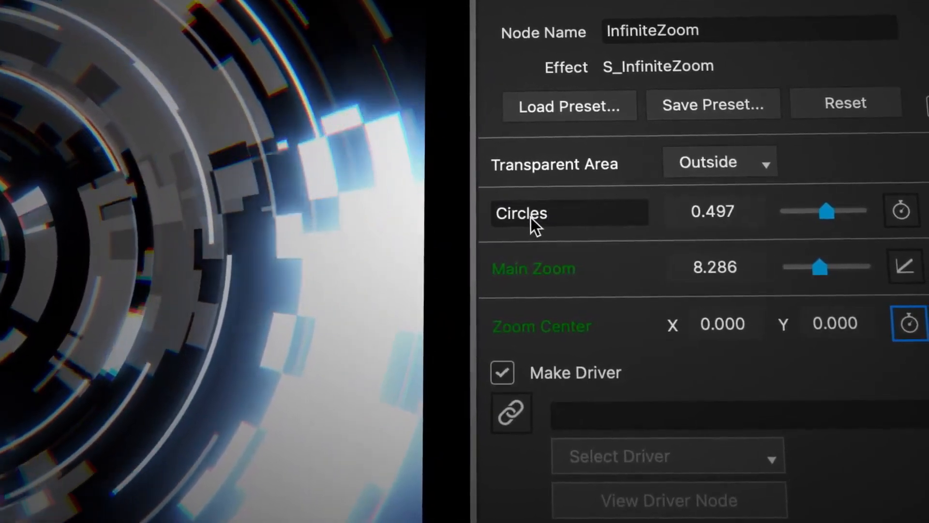
key(Return)
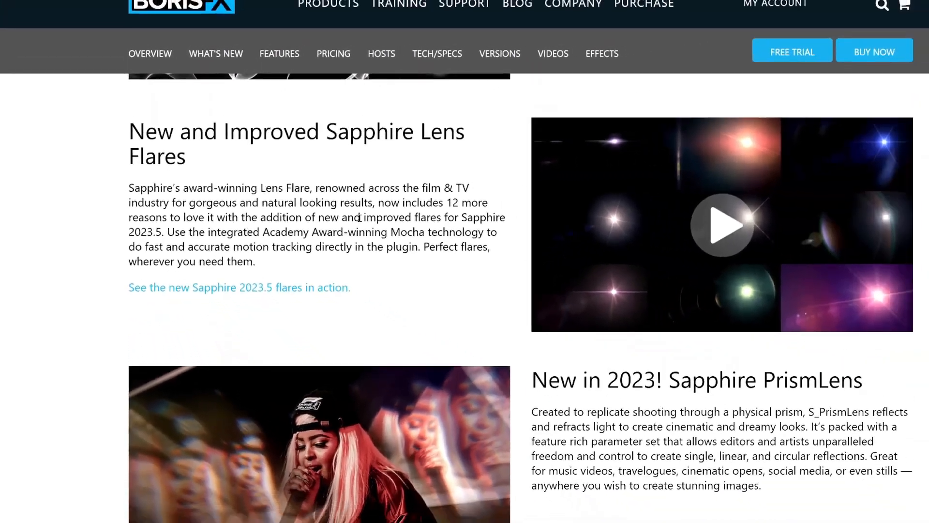
scroll(328, 212, down, 8)
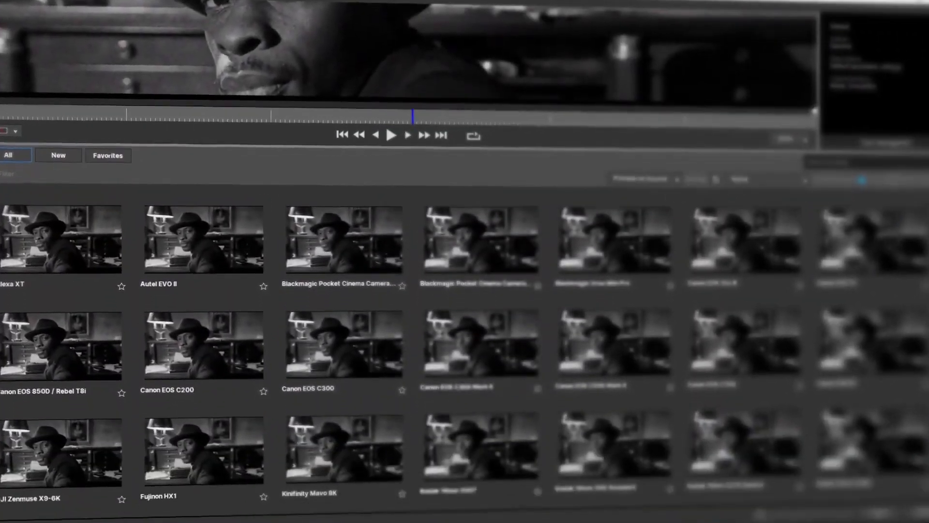
- Browse the grain presets by camera and film stock and select one of them
scroll(410, 344, down, 6)
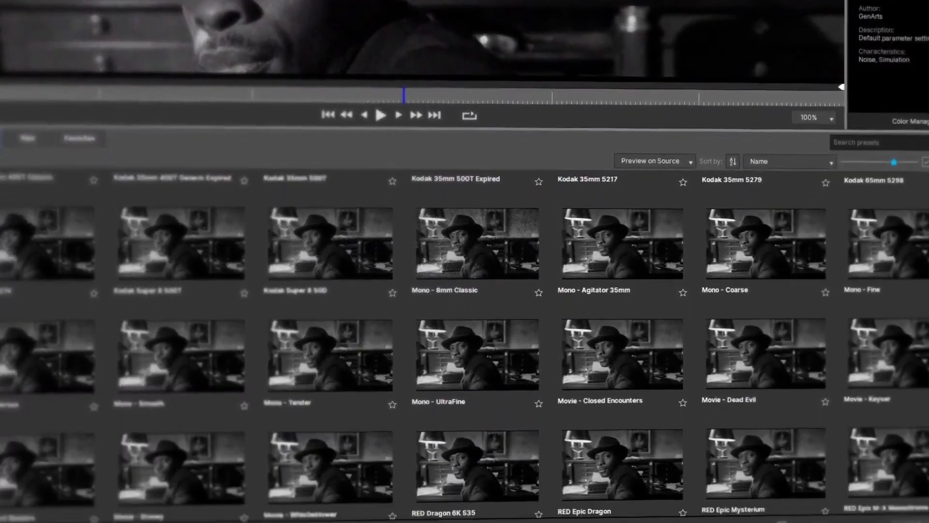
scroll(436, 339, down, 3)
click(622, 244)
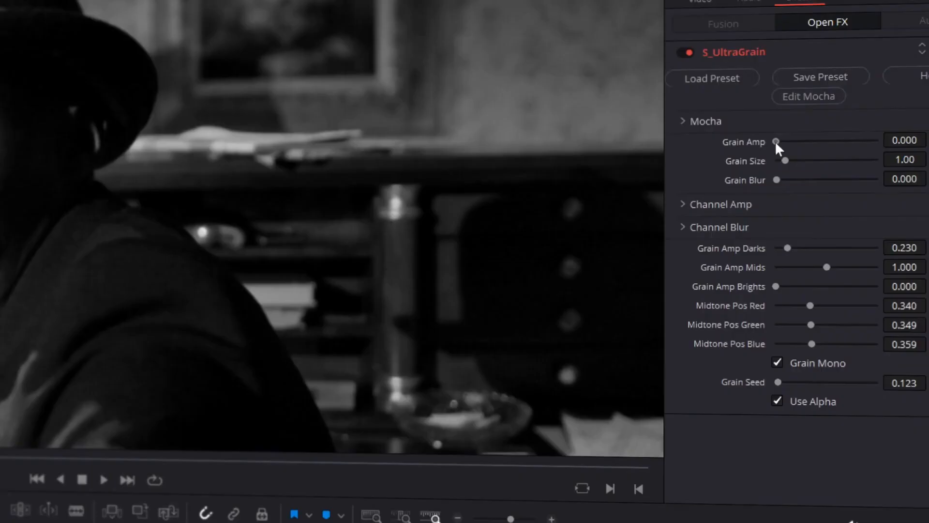
- Raise the Grain Amp of S_UltraGrain to 0.791 and expand the Channel Amp settings
drag(776, 141, 817, 141)
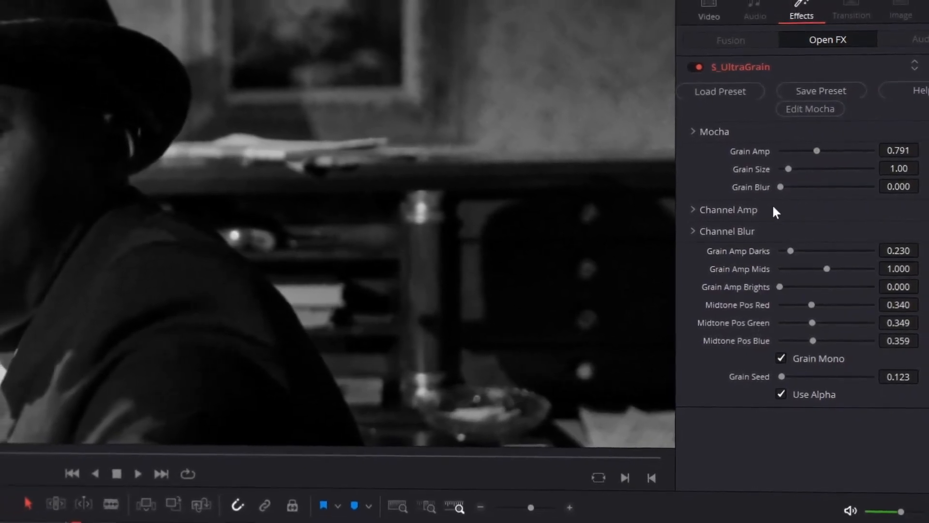
click(777, 180)
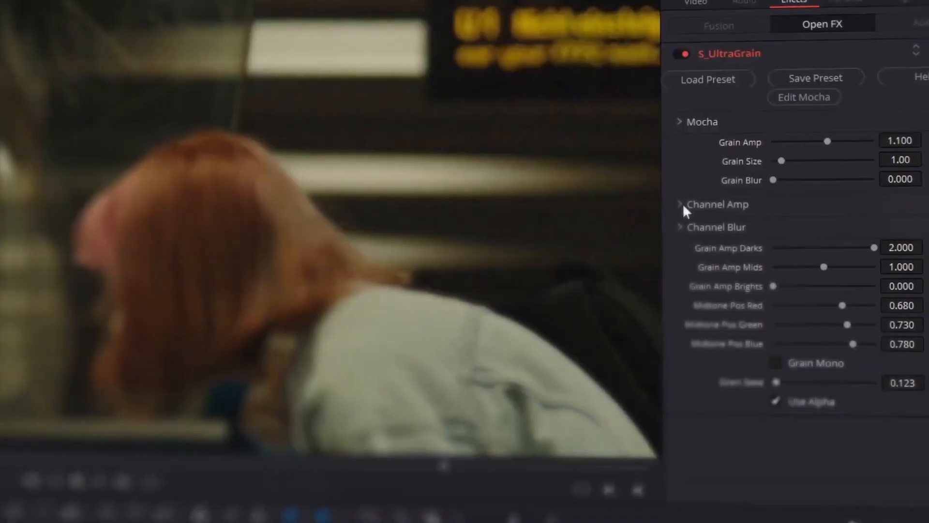
click(681, 204)
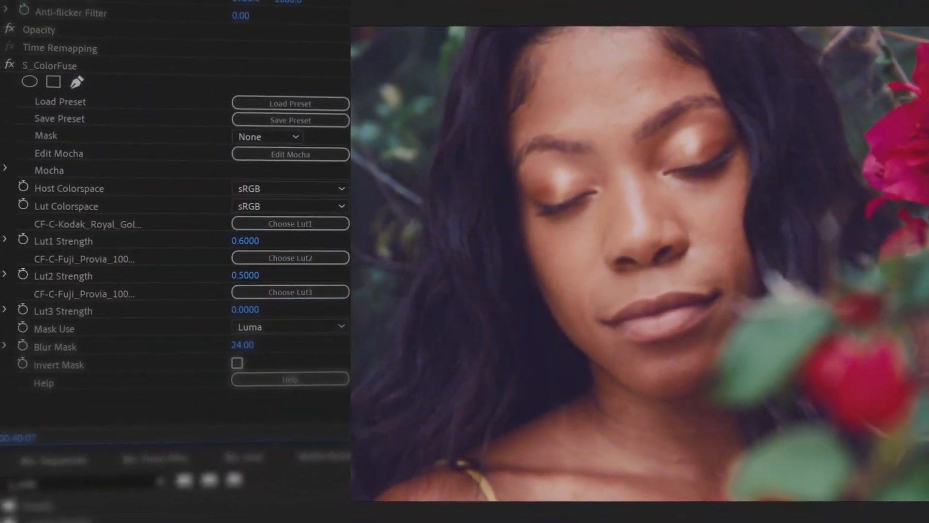
- Set the Lut2 Strength of S_ColorFuse to 0.5 and adjust its Lut3 Strength
drag(253, 276, 258, 276)
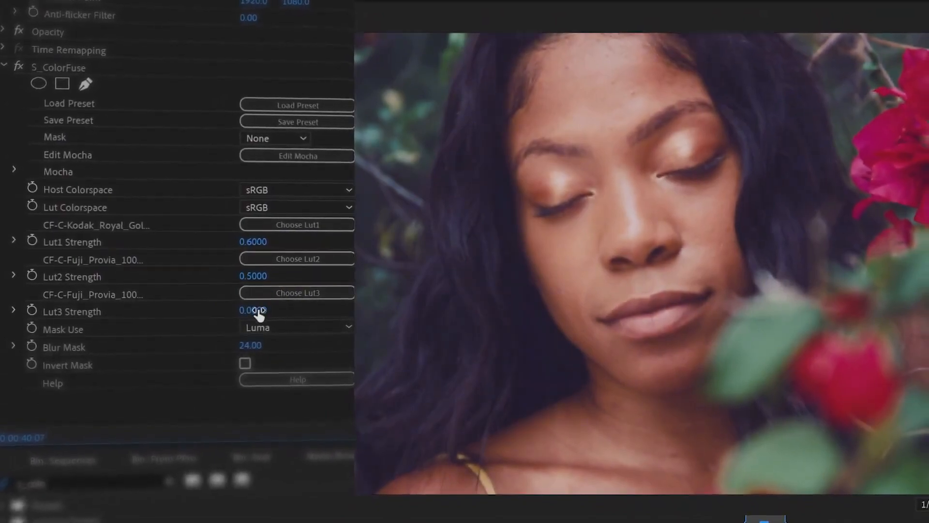
drag(257, 310, 264, 311)
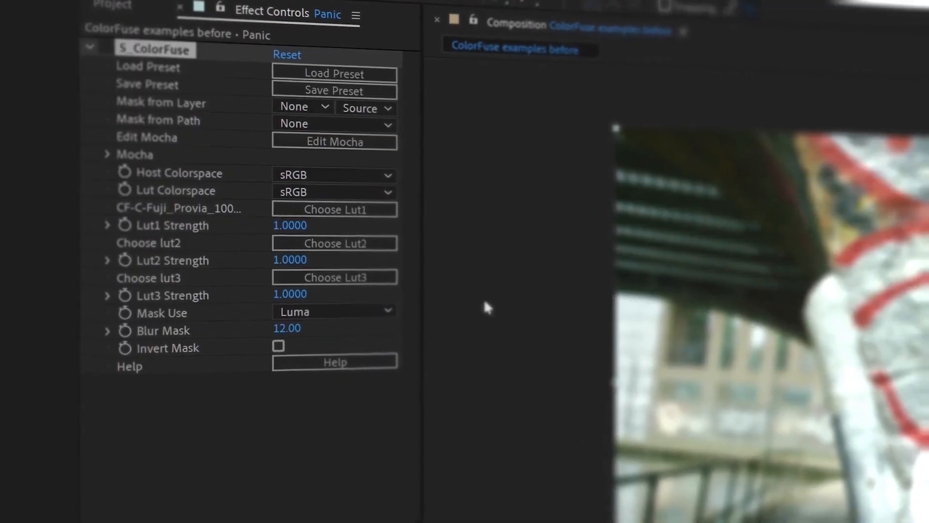
- Enable the S_ColorFuse effect on the Panic layer in After Effects
click(403, 177)
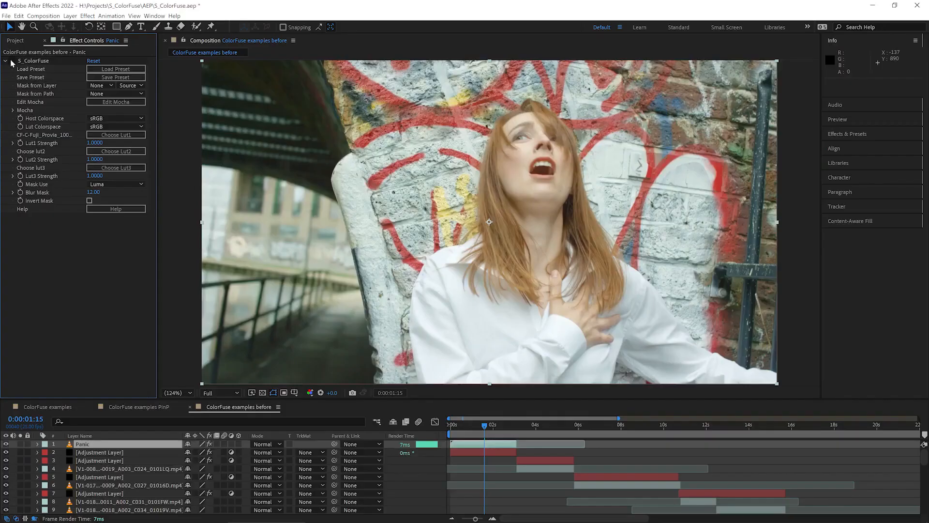
click(11, 62)
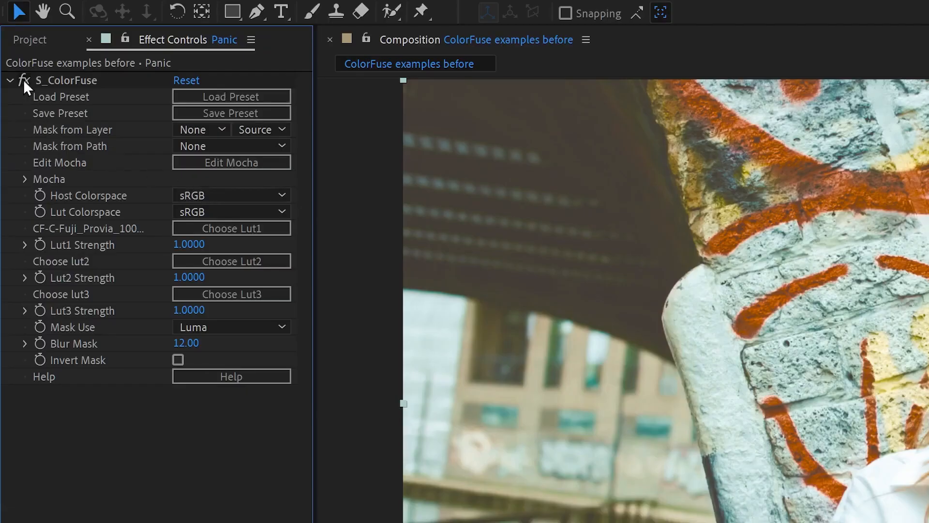
- Compare the Panic layer without and with the S_ColorFuse effect by toggling the effect
click(21, 78)
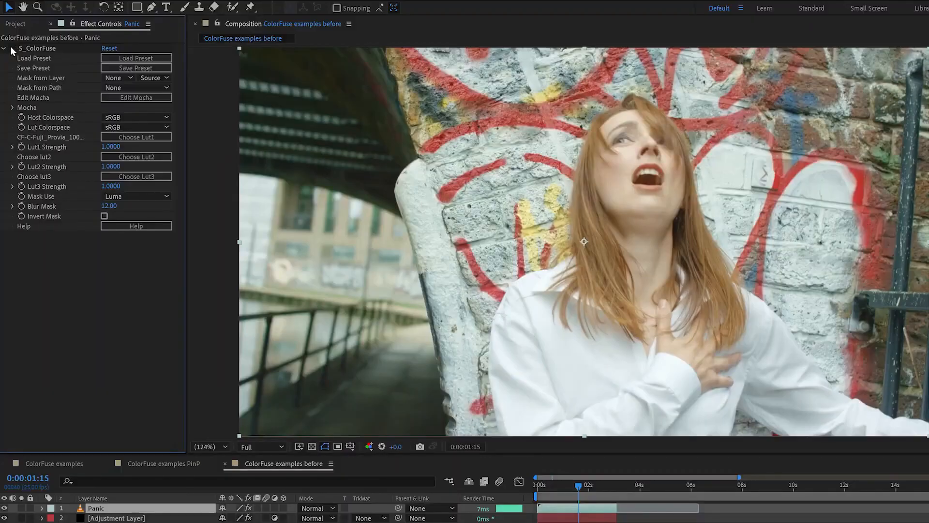
click(12, 49)
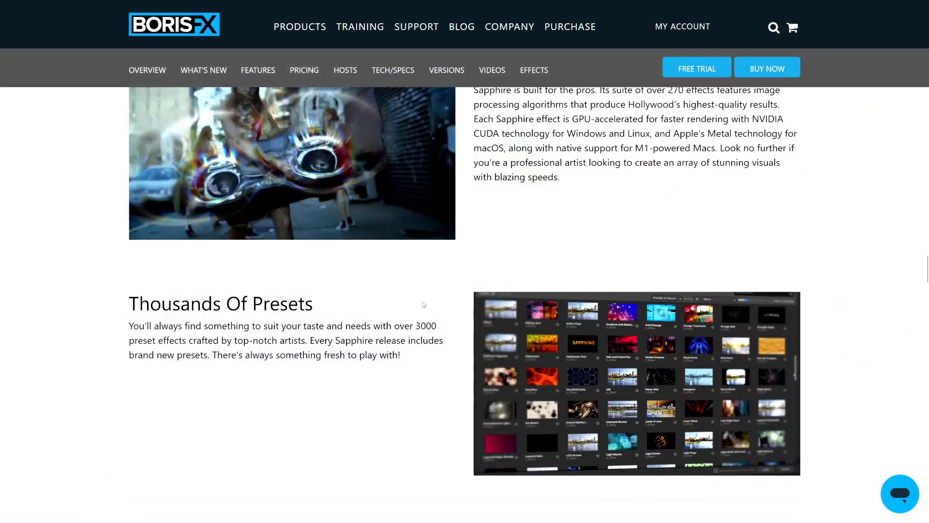
- Look through the feature sections on presets and workflow on the Boris FX Sapphire web page
scroll(423, 304, down, 5)
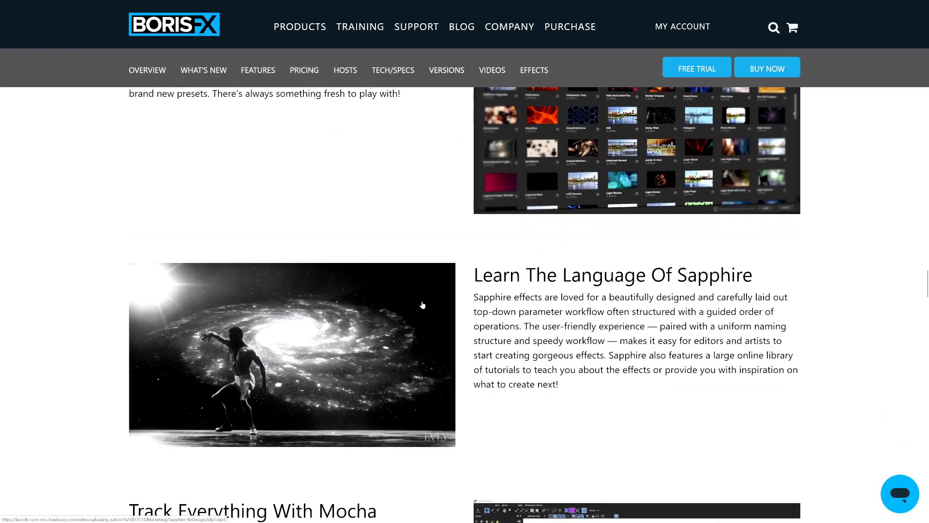
scroll(422, 304, down, 5)
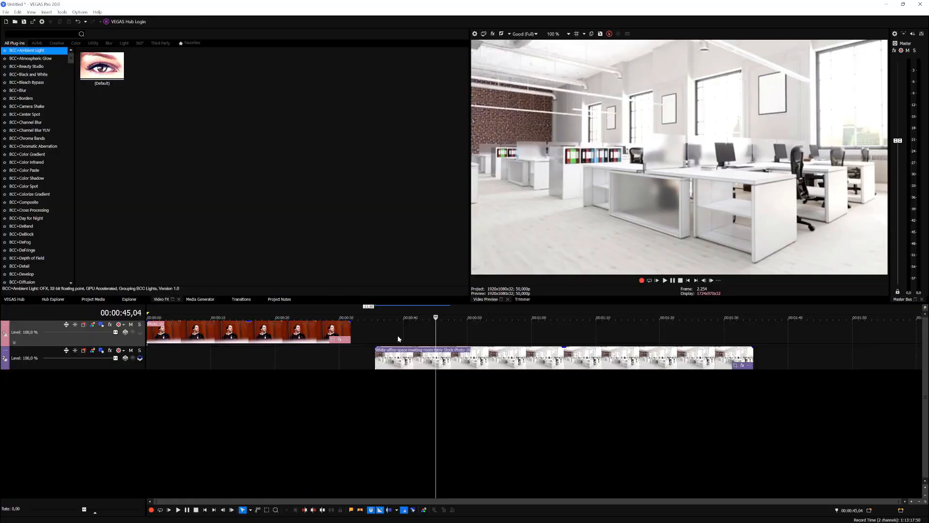
- Switch to VEGAS Pro, preview frames of the portrait clip on the timeline and browse the BCC+ video effects
click(393, 335)
click(306, 334)
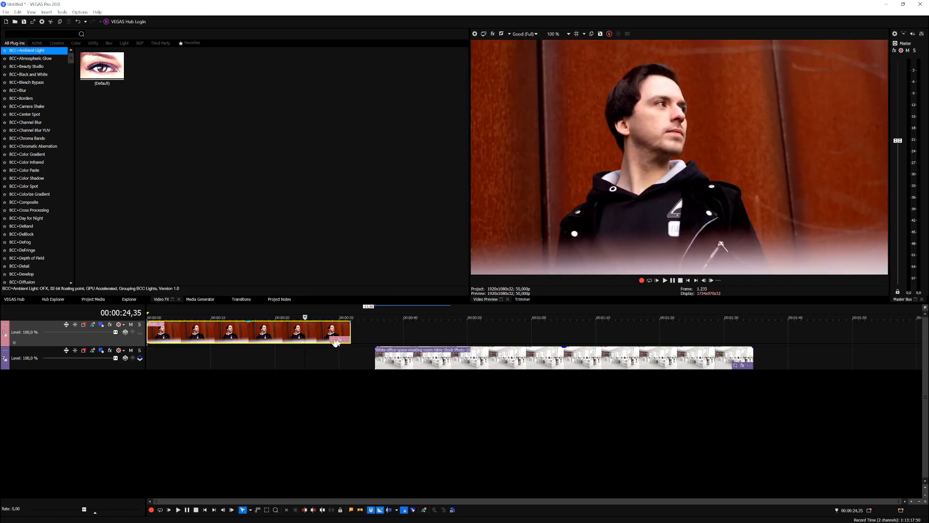
click(367, 332)
click(320, 332)
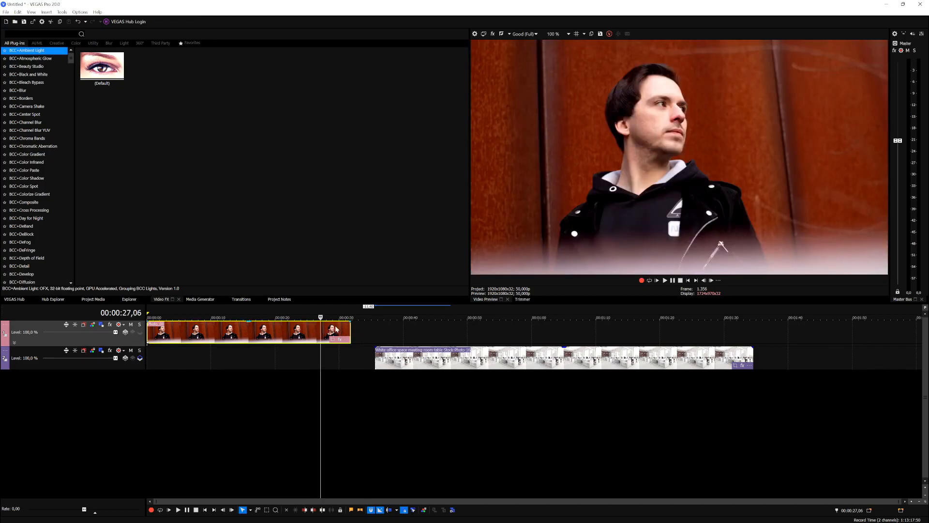
click(356, 334)
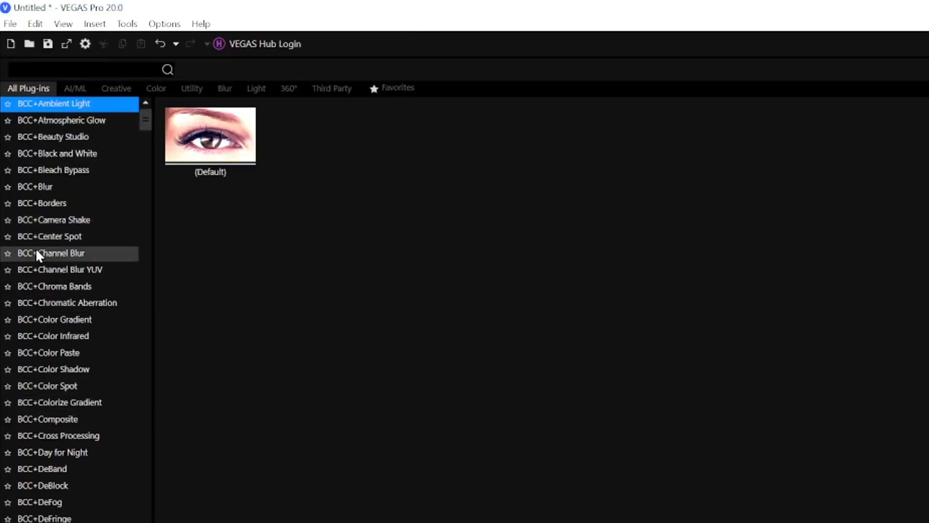
scroll(51, 244, down, 4)
scroll(58, 245, up, 4)
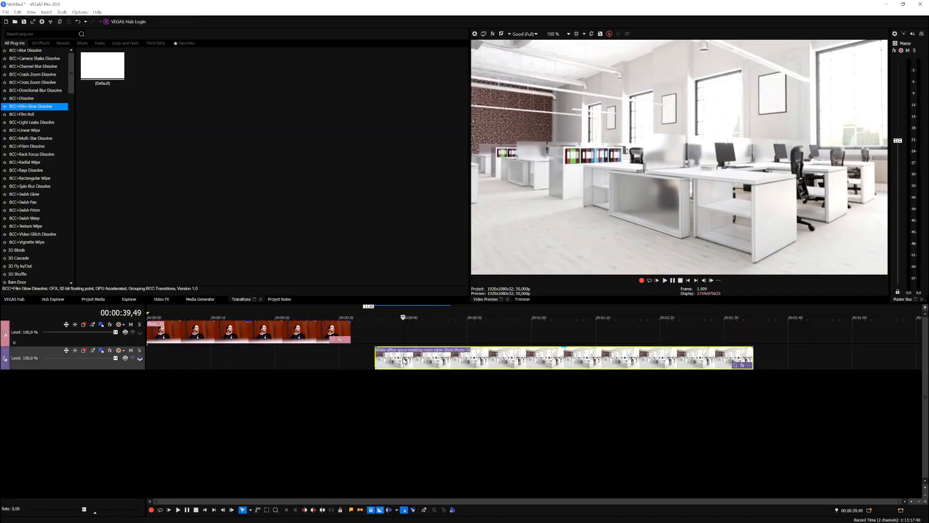
- Move the office clip onto the upper track so it overlaps the portrait clip, and apply the default BCC+Film Glow Dissolve to the overlap
drag(409, 358, 361, 334)
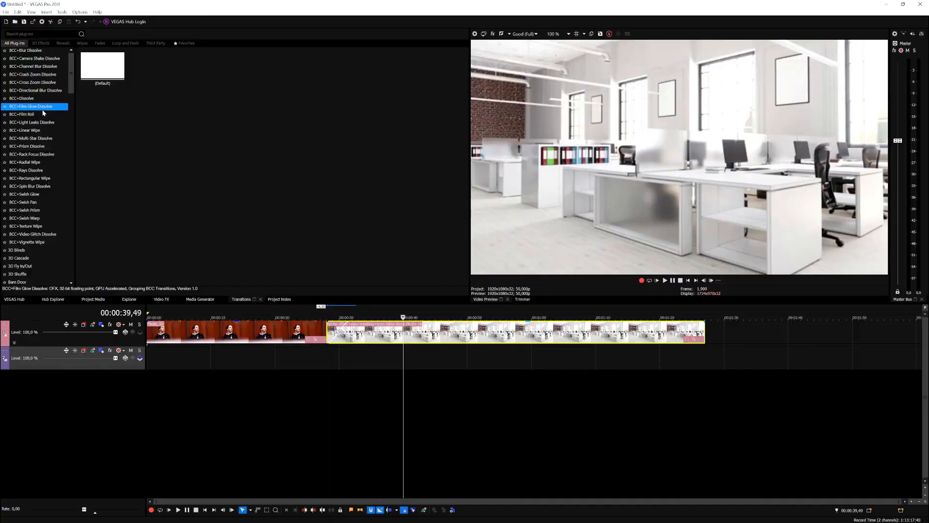
mouse_move(98, 67)
drag(97, 66, 156, 102)
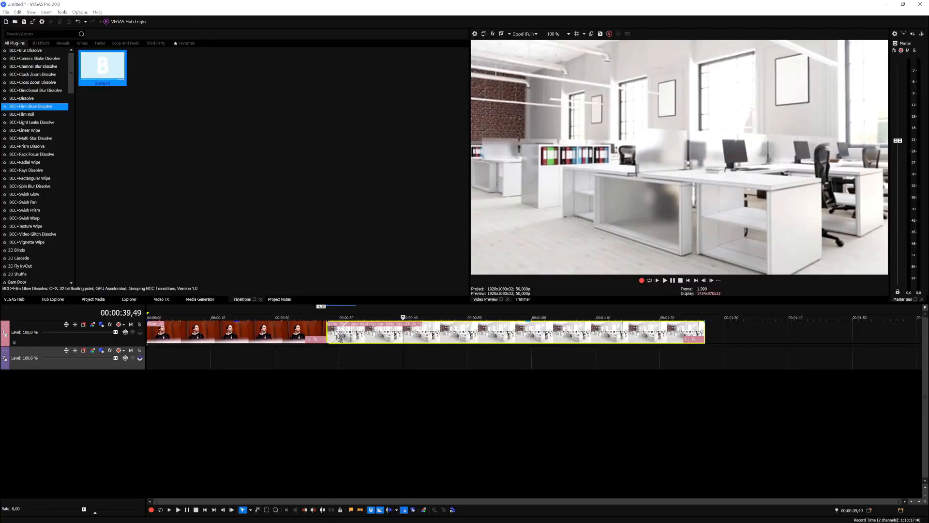
drag(337, 334, 337, 334)
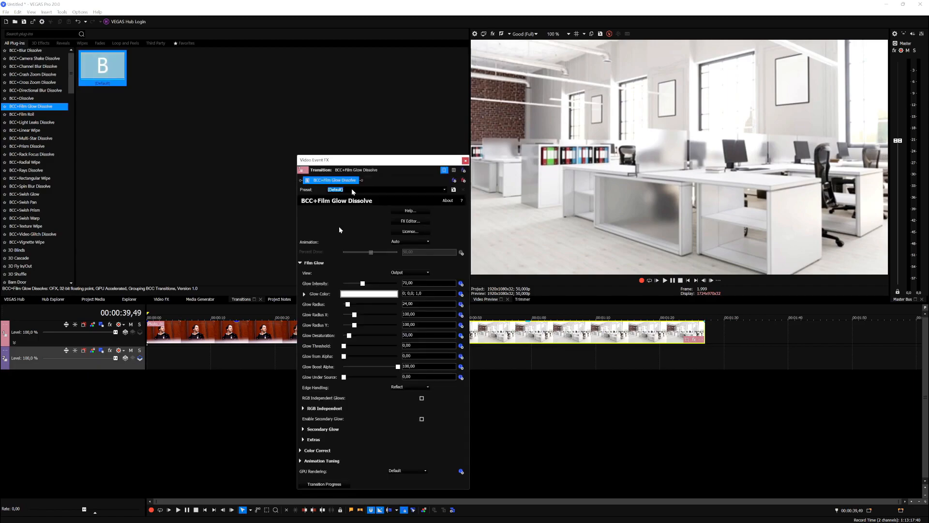
- Play back the Film Glow Dissolve between the two clips and park the playhead inside the transition
drag(363, 160, 188, 75)
click(313, 314)
key(space)
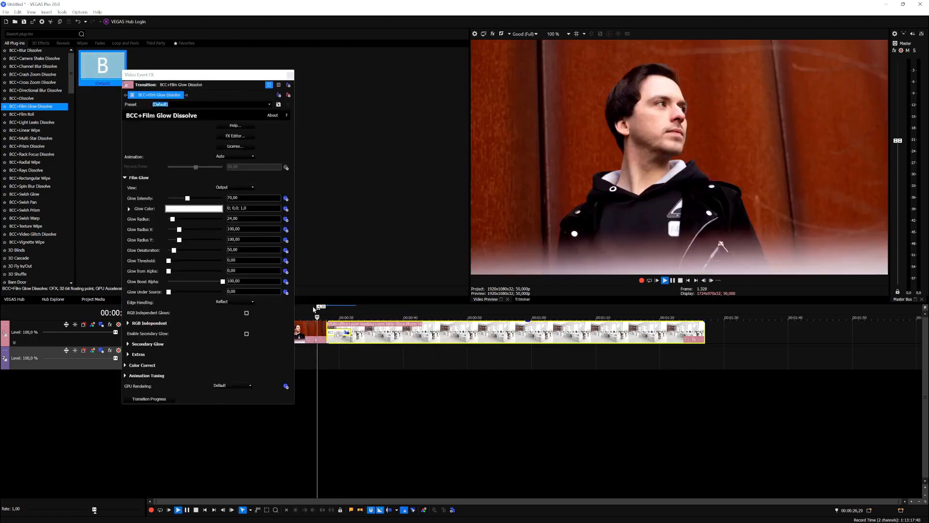
scroll(334, 315, up, 2)
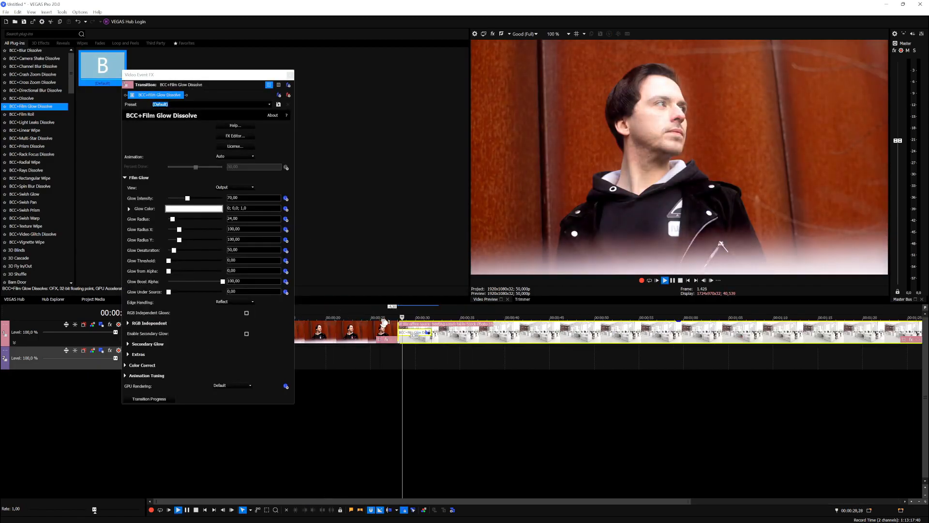
scroll(436, 318, up, 1)
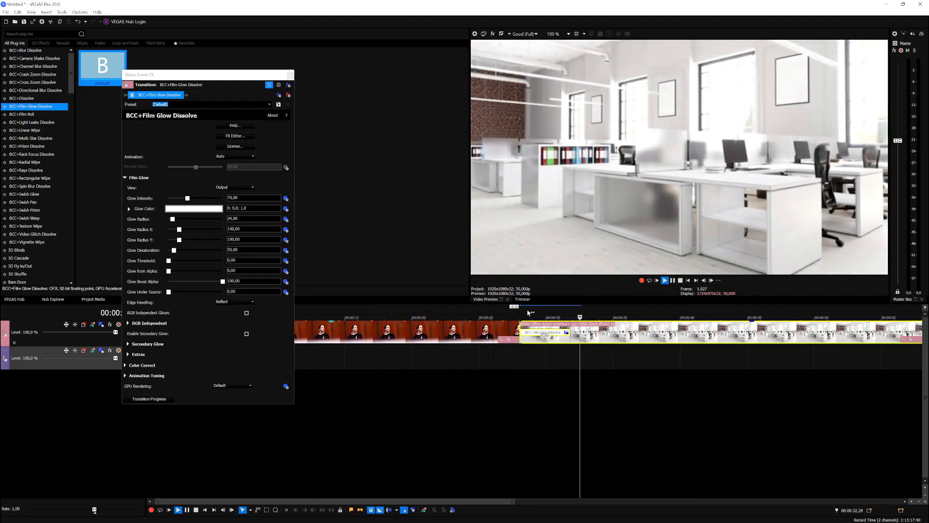
click(528, 313)
click(531, 314)
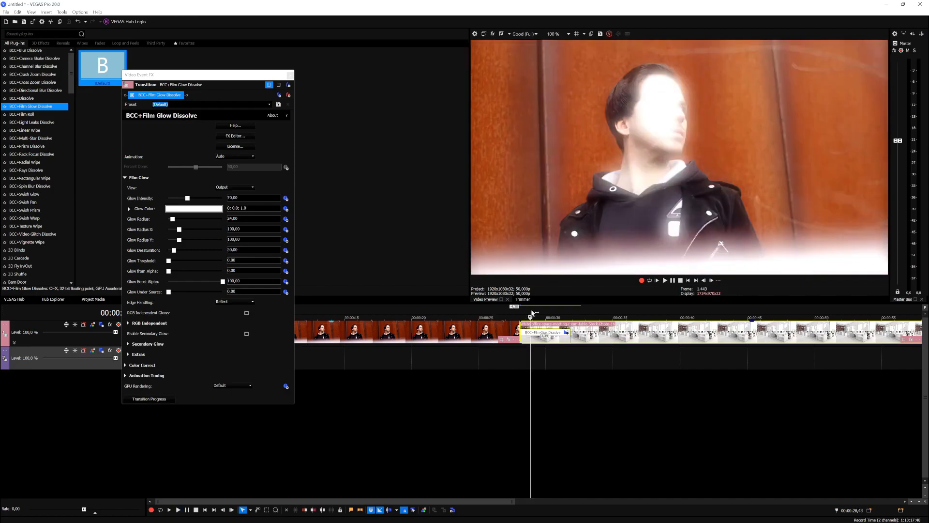
- Set the Film Glow Dissolve's Glow Intensity to 92,86, Glow Radius to 28,13, Radius X to 100,45 and Radius Y to 263,39, and scrub through it
drag(182, 72, 315, 54)
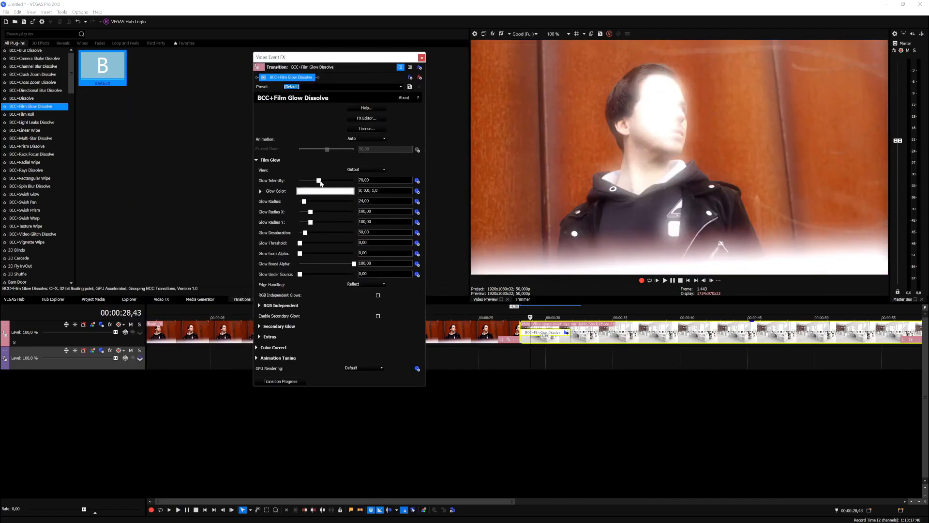
mouse_move(320, 183)
mouse_down()
mouse_move(336, 183)
mouse_move(304, 183)
mouse_move(325, 182)
mouse_up()
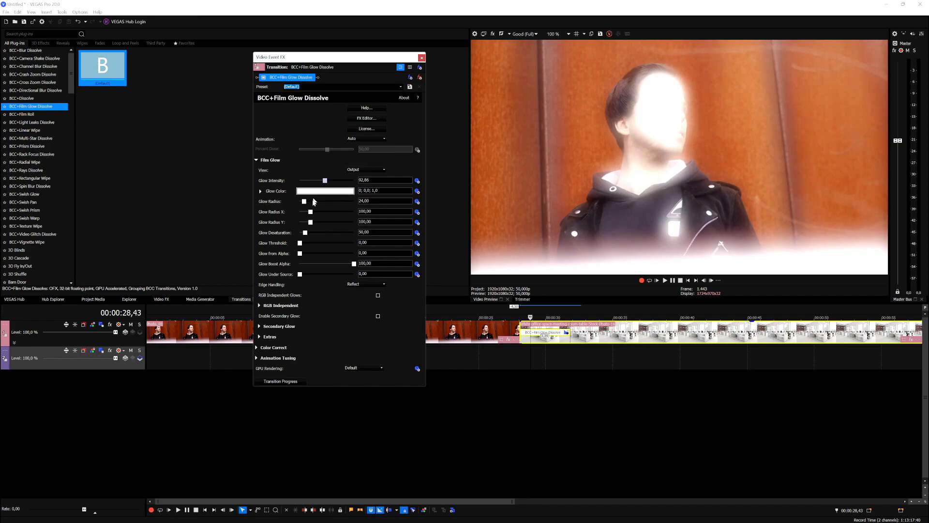
mouse_move(305, 202)
mouse_down()
mouse_move(327, 202)
mouse_move(300, 201)
mouse_move(323, 225)
mouse_move(340, 226)
mouse_move(317, 227)
mouse_move(330, 226)
mouse_move(315, 215)
mouse_move(337, 215)
mouse_move(298, 220)
mouse_up()
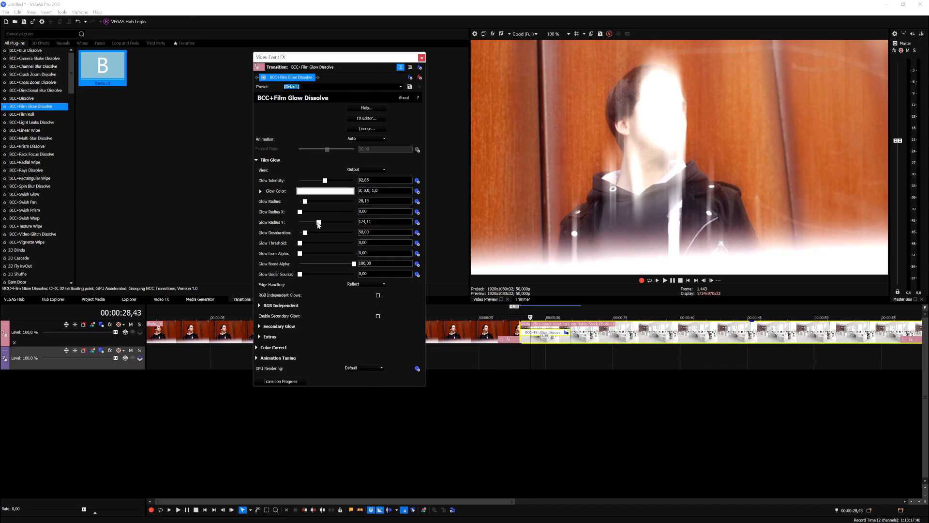
mouse_move(319, 225)
mouse_down()
mouse_move(306, 225)
mouse_move(327, 226)
mouse_up()
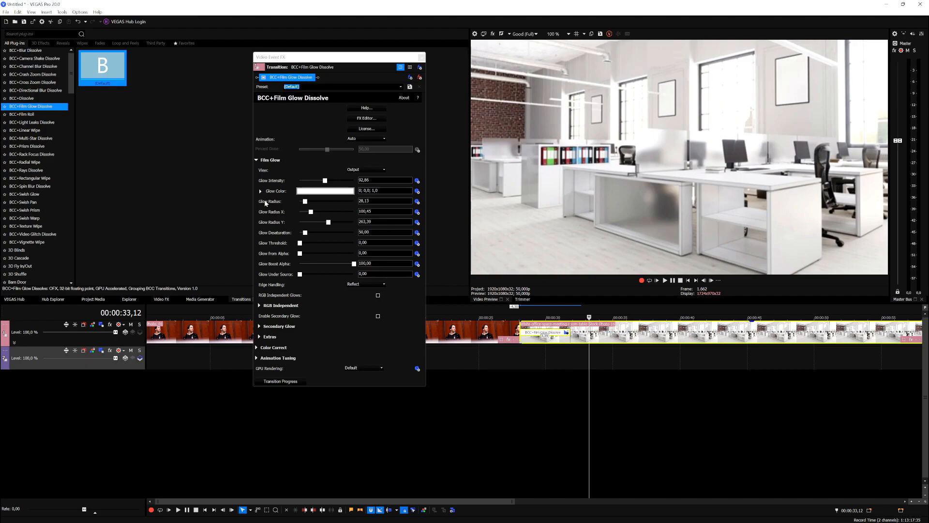
drag(531, 311, 539, 311)
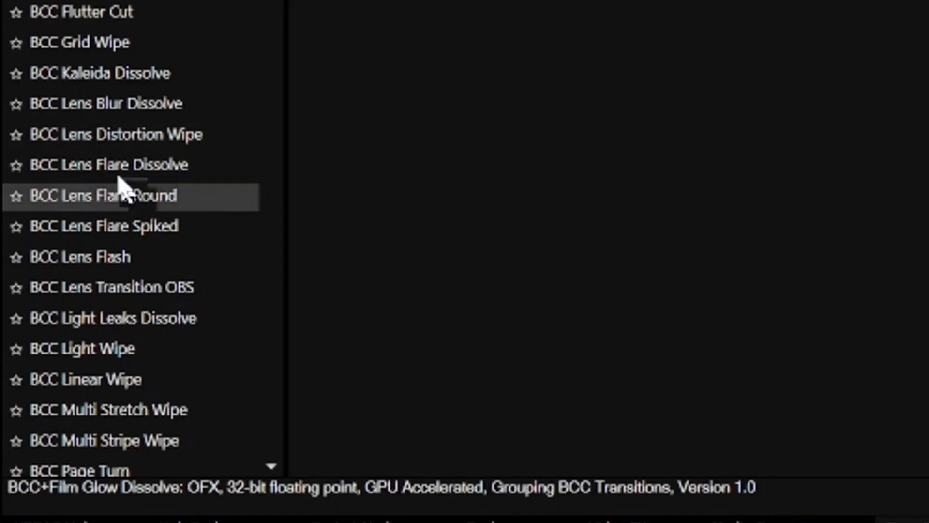
- Replace the Film Glow Dissolve on the overlap with the default BCC Light Leaks Dissolve transition
click(176, 167)
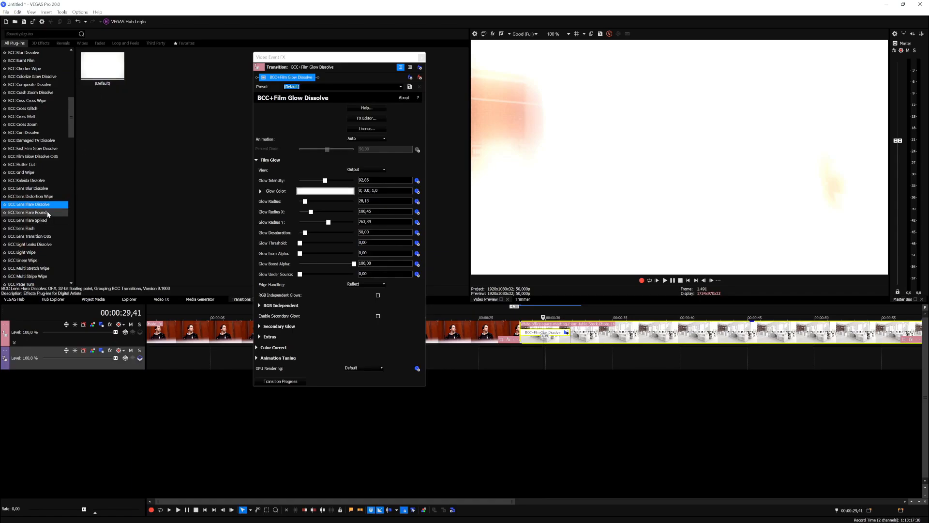
key(Down)
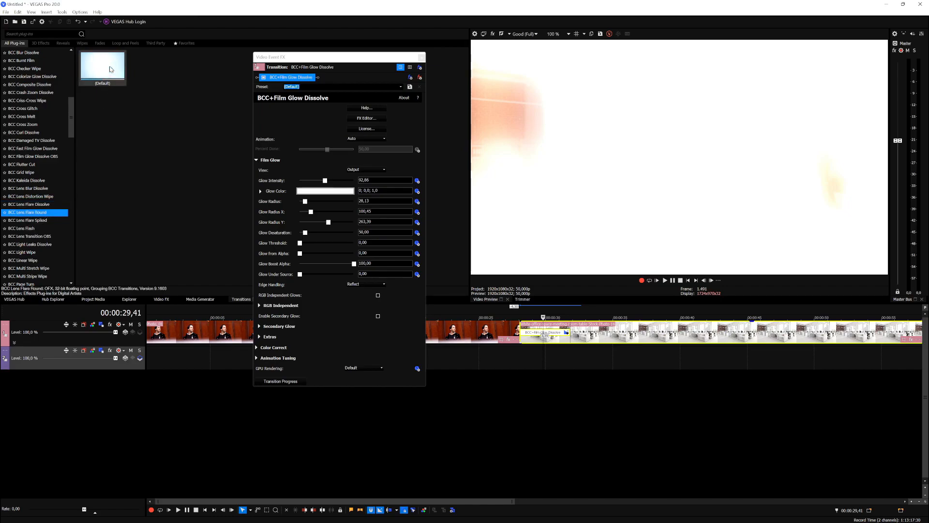
key(Down)
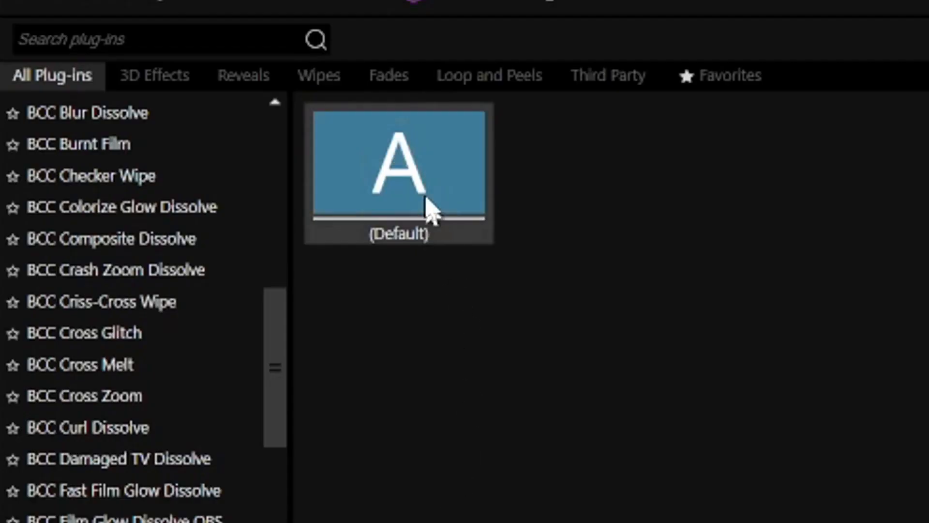
click(411, 188)
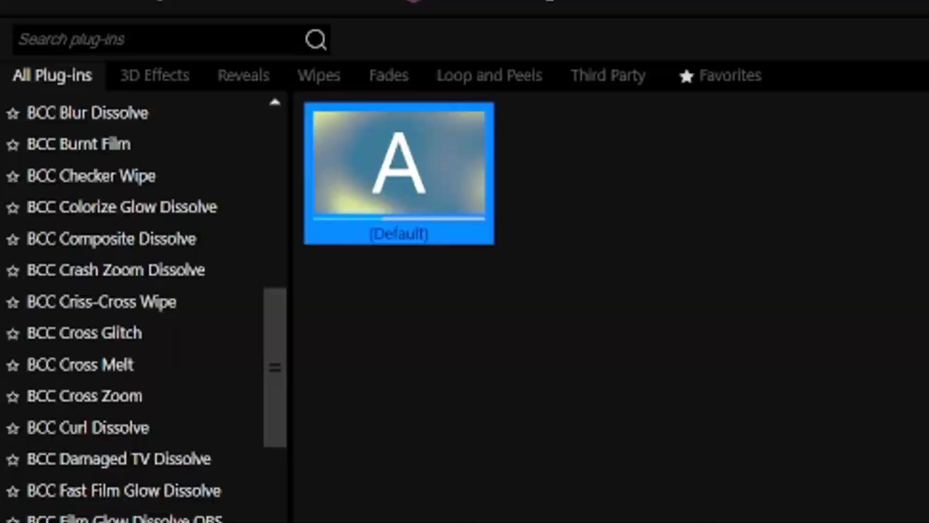
drag(412, 188, 525, 310)
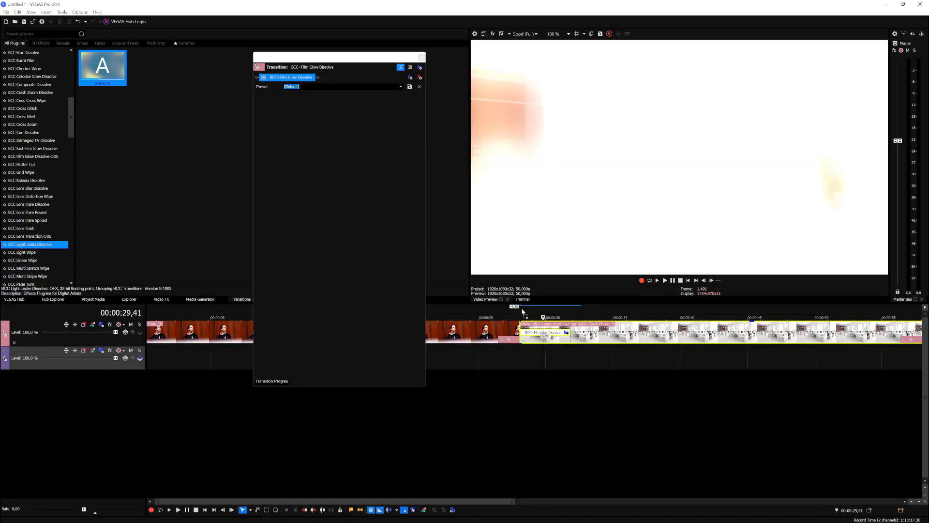
- Play back the Light Leaks Dissolve and scrub to a frame in the middle of the transition
click(518, 310)
key(space)
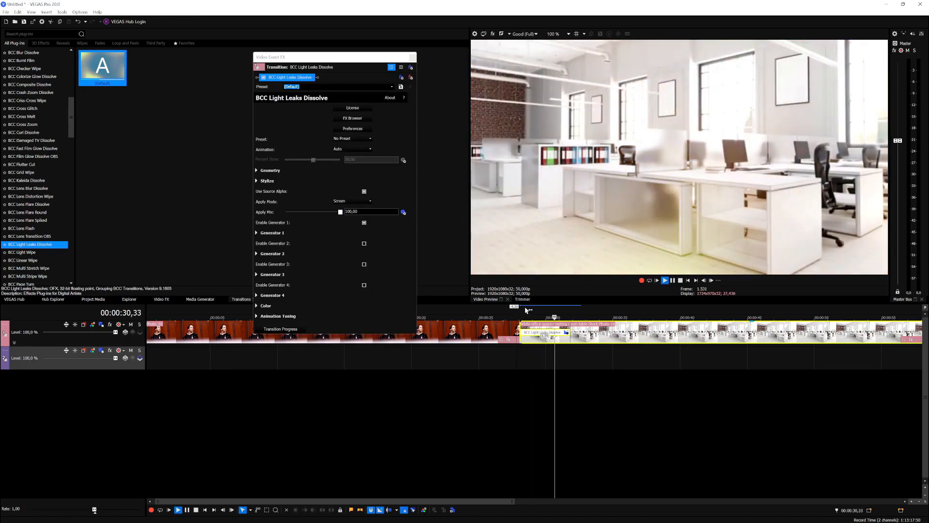
key(space)
mouse_move(531, 311)
mouse_down()
mouse_move(558, 311)
mouse_move(542, 310)
mouse_up()
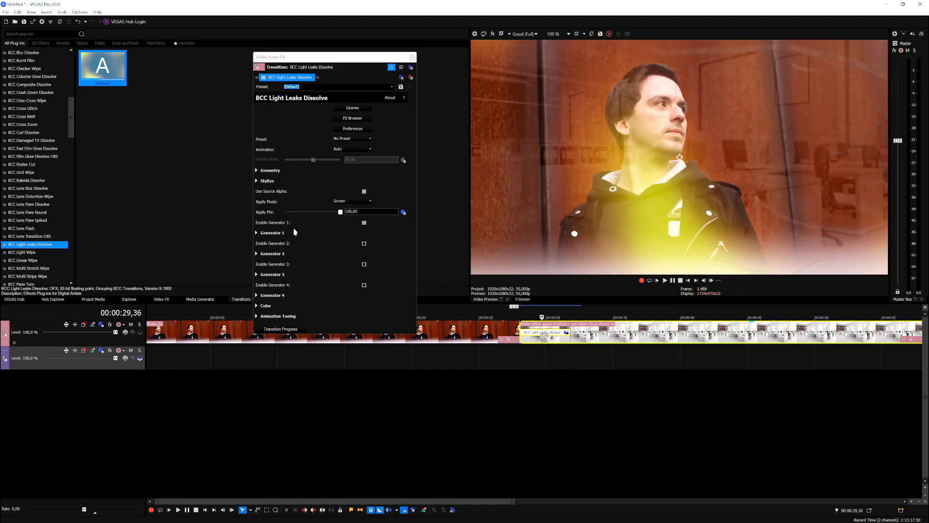
- Set the Geometry Rotation of the Light Leaks Dissolve to -186,43 and play the transition back
click(257, 171)
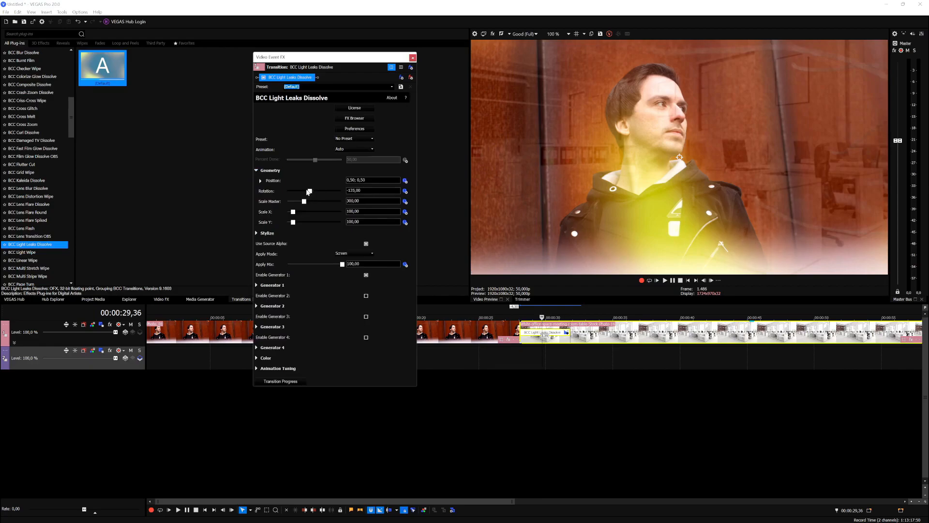
drag(309, 192, 307, 192)
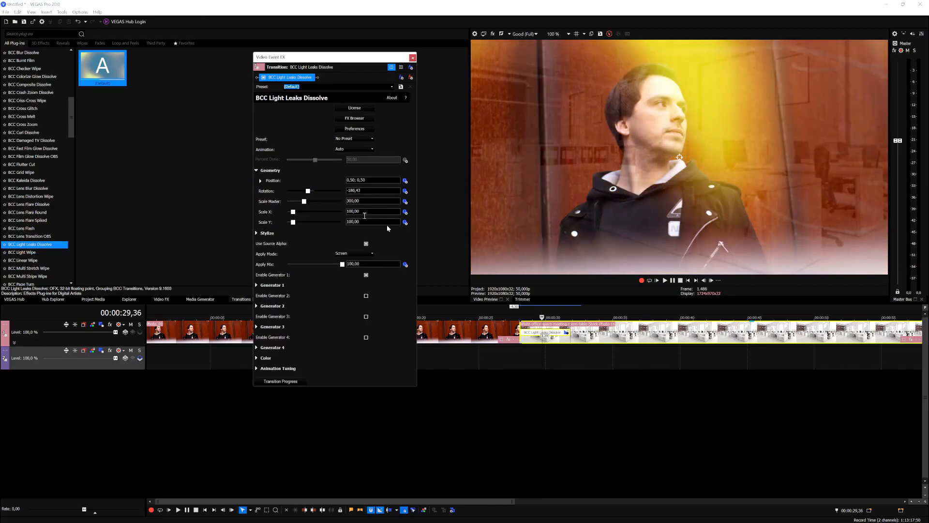
click(504, 308)
key(space)
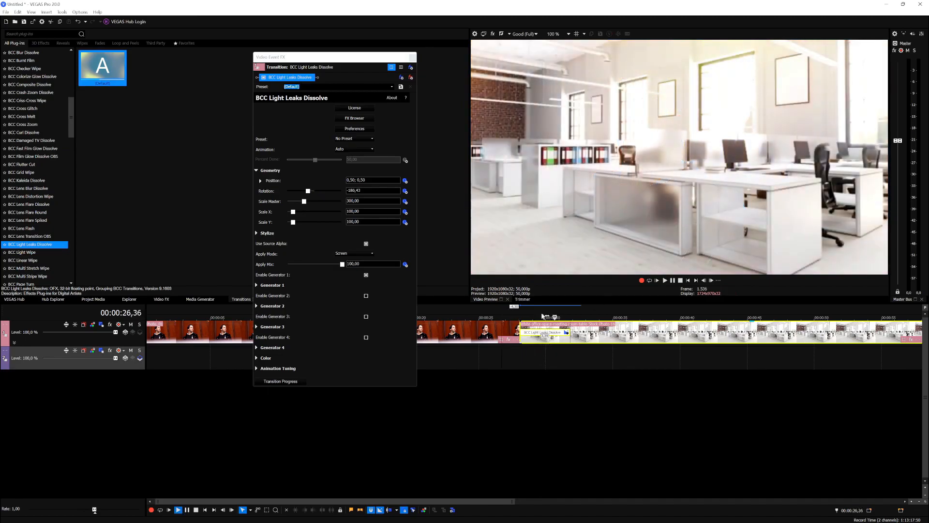
key(space)
drag(526, 310, 537, 309)
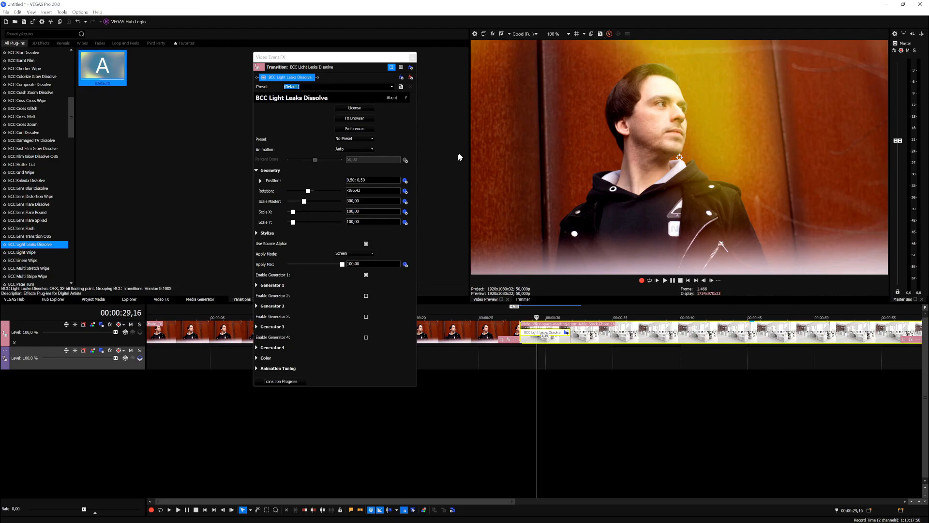
- Replace the transition with the default BCC+Blur Dissolve, play it and park the playhead at 00:00:29,01
scroll(32, 109, up, 10)
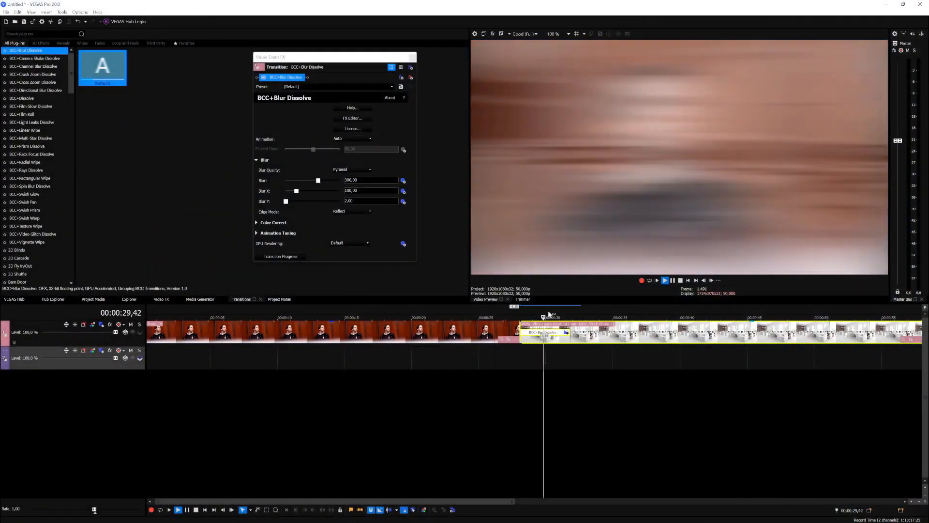
key(space)
click(533, 315)
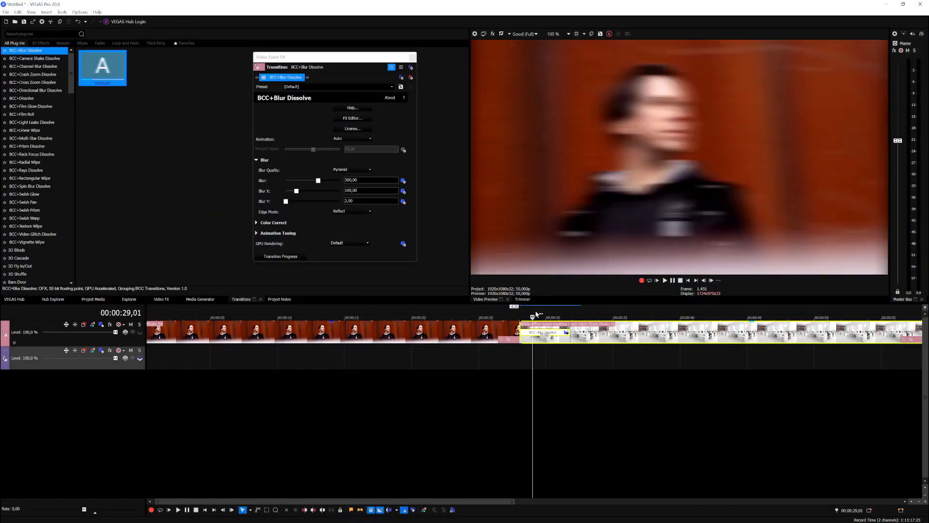
- Set the Blur Dissolve's Blur X to 136,16 and Blur Y to 62,50, and play the transition back
mouse_move(297, 191)
mouse_down()
mouse_move(312, 191)
mouse_move(293, 203)
mouse_up()
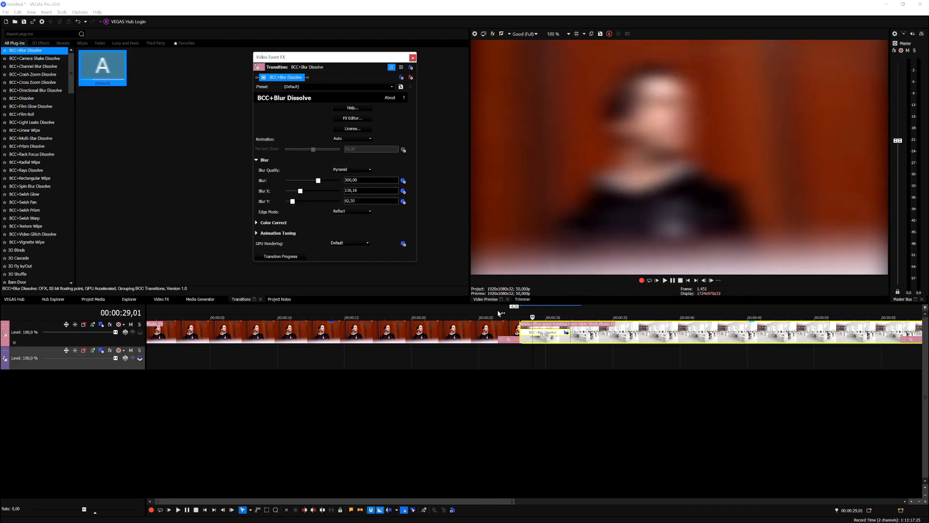
click(500, 313)
key(space)
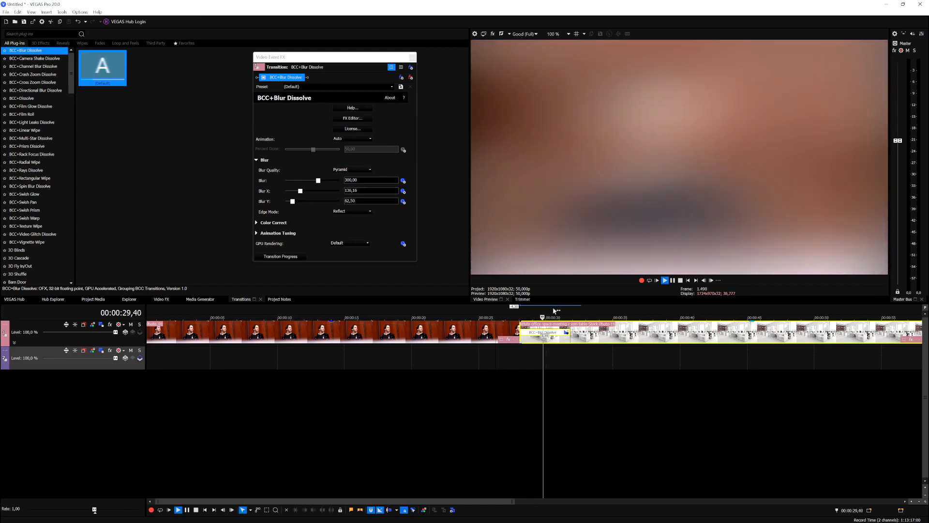
- Stop playback and save the current BCC+Blur Dissolve settings as a preset named Transition 1
key(space)
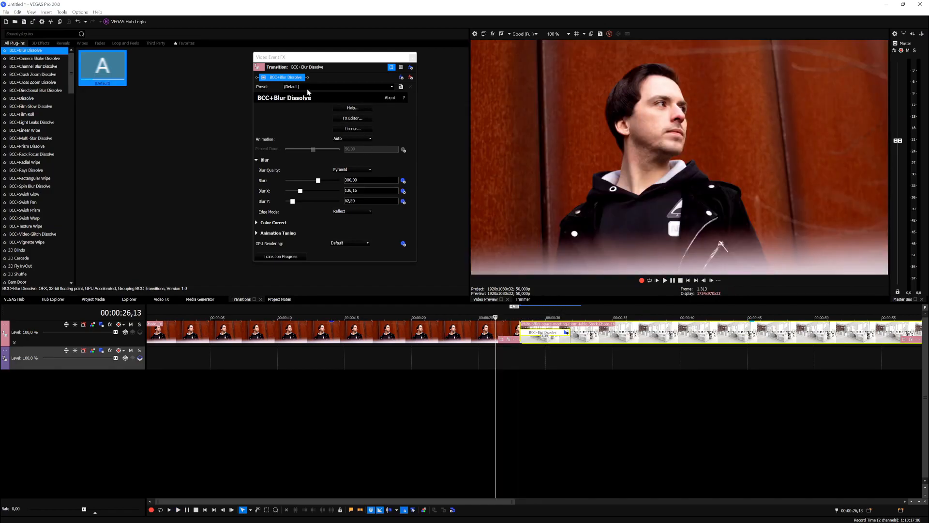
click(311, 88)
text(Transition 1)
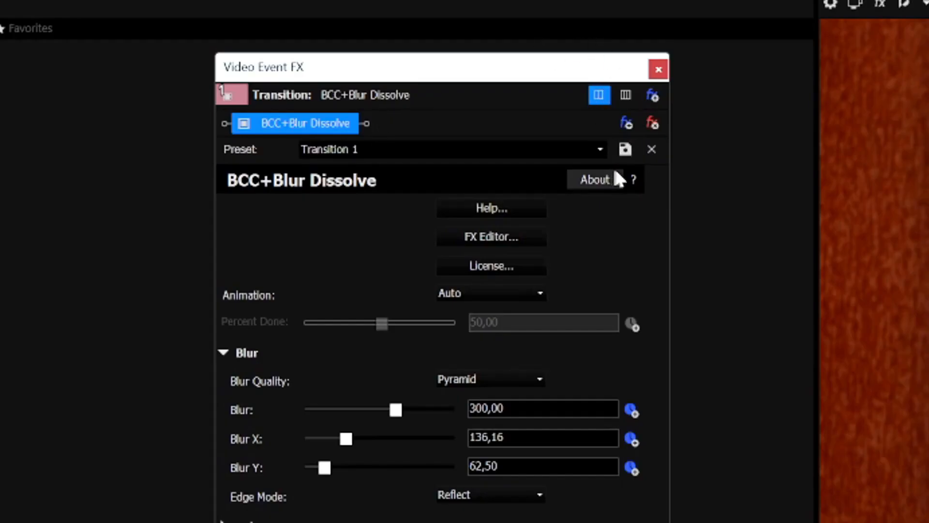
click(626, 150)
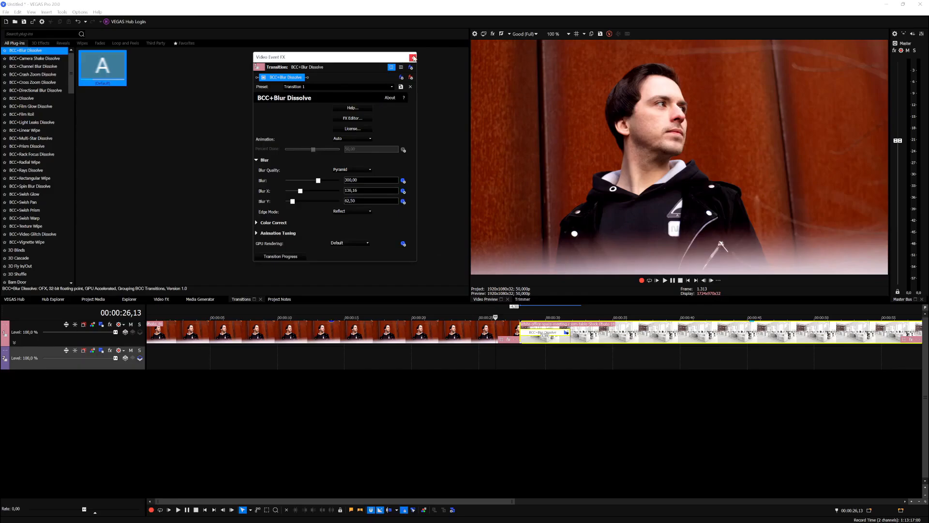
- Close the transition settings and preview the saved Transition 1 preset under BCC+Blur Dissolve in the transitions list
click(413, 57)
click(40, 58)
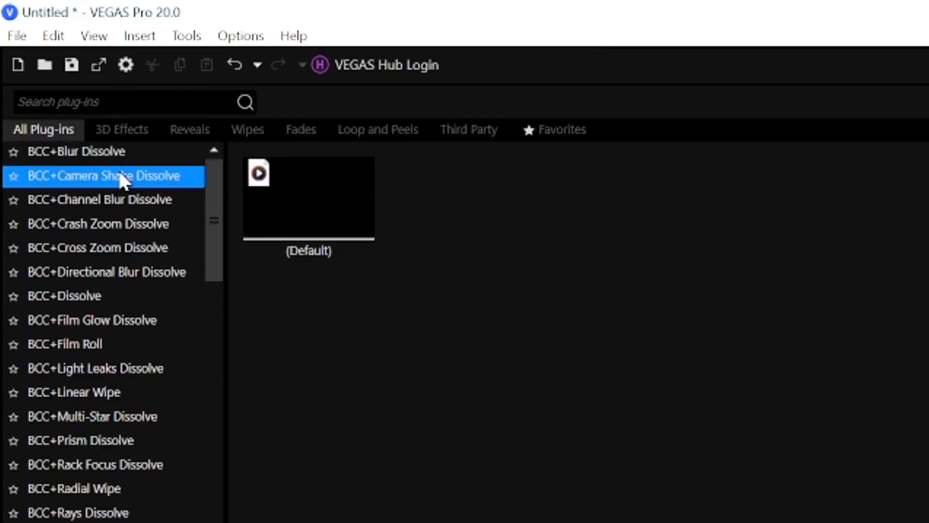
click(116, 152)
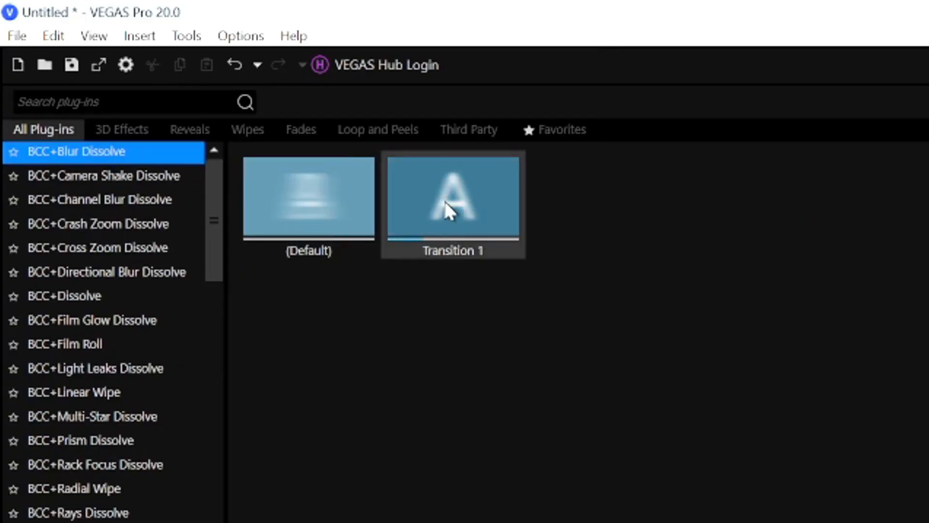
double_click(449, 212)
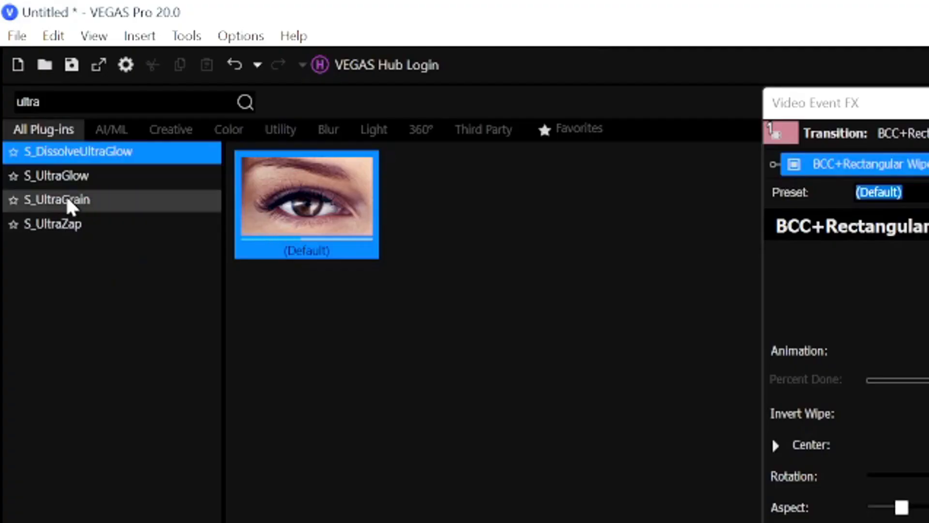
- Apply the default S_UltraGrain effect to the Photo_01 clip and try out its Grain Amp control
click(23, 68)
drag(69, 206, 482, 332)
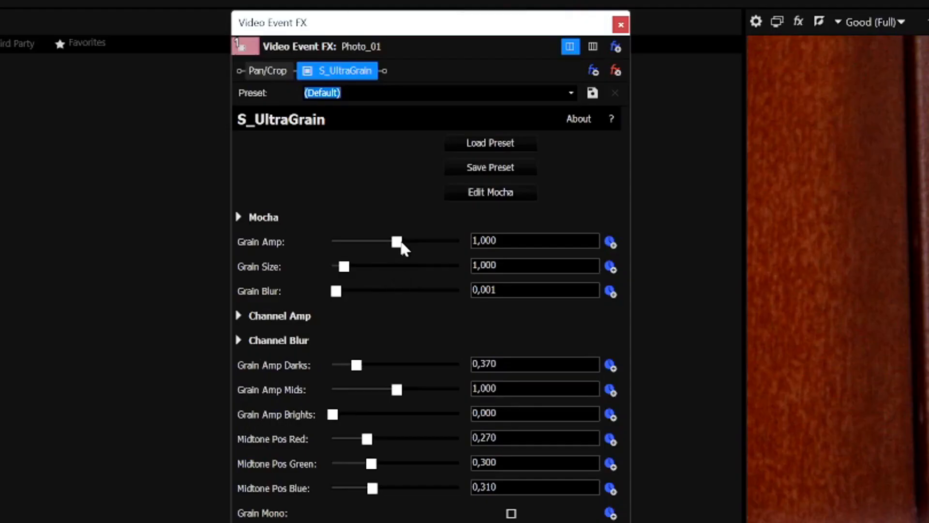
mouse_move(401, 245)
mouse_down()
mouse_move(353, 250)
mouse_move(453, 250)
mouse_move(386, 249)
mouse_move(402, 250)
mouse_up()
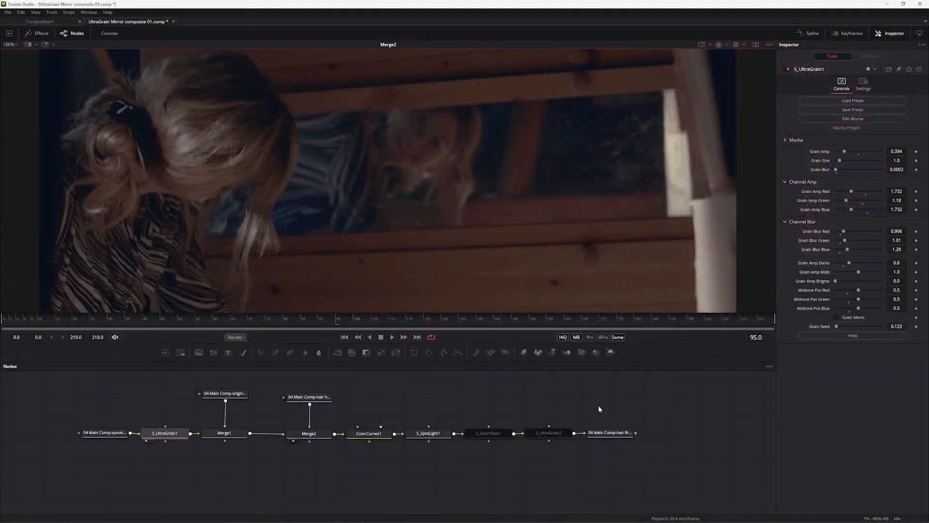
click(595, 440)
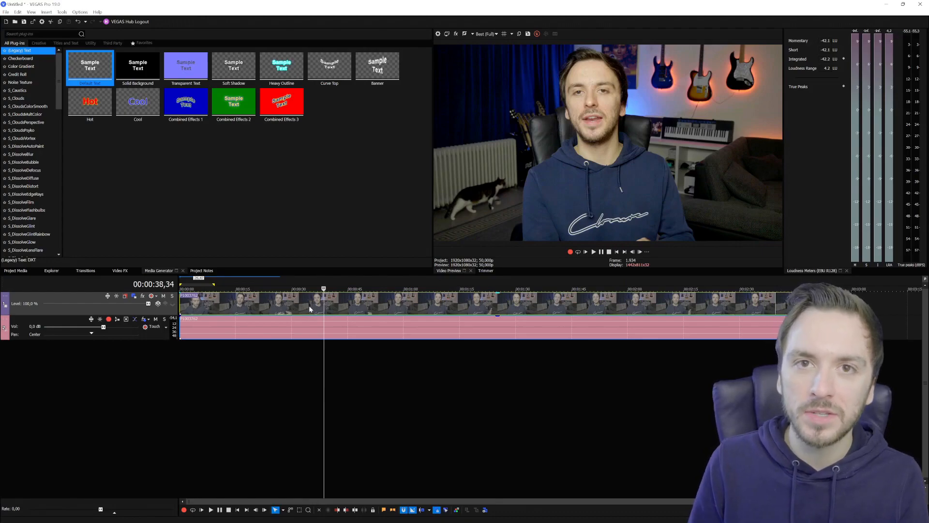
click(279, 301)
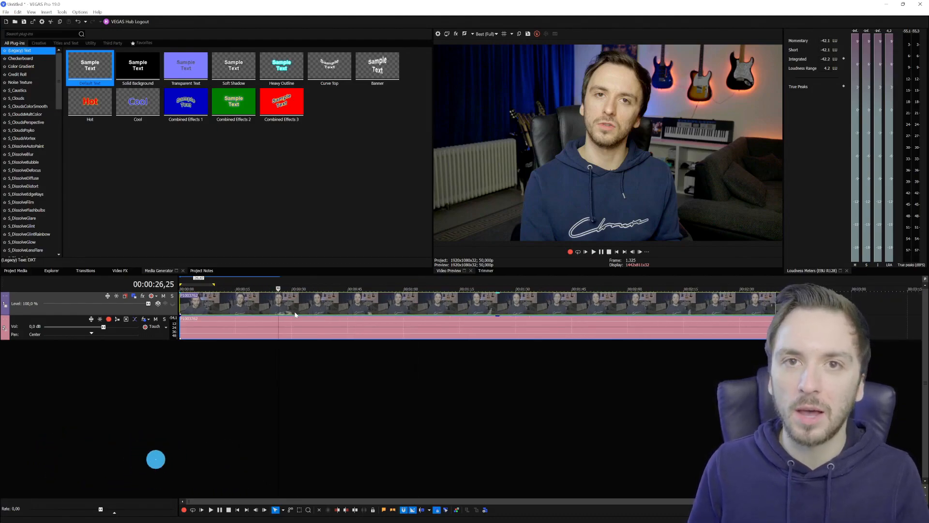
scroll(295, 315, up, 1)
scroll(295, 315, up, 1)
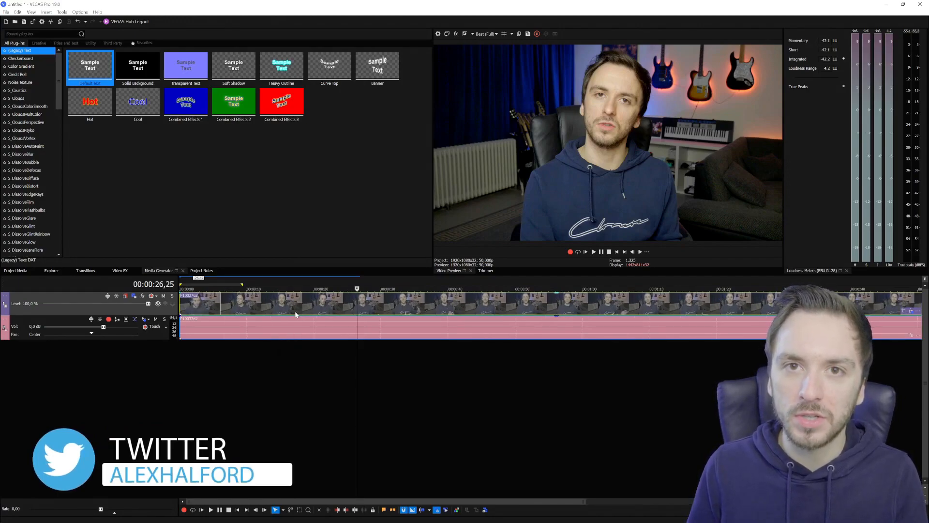
scroll(345, 304, down, 2)
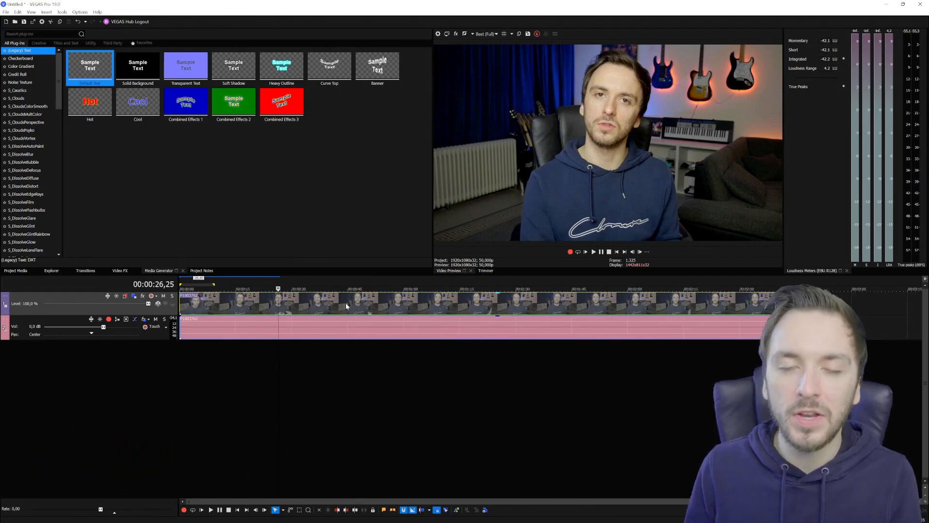
scroll(343, 303, up, 1)
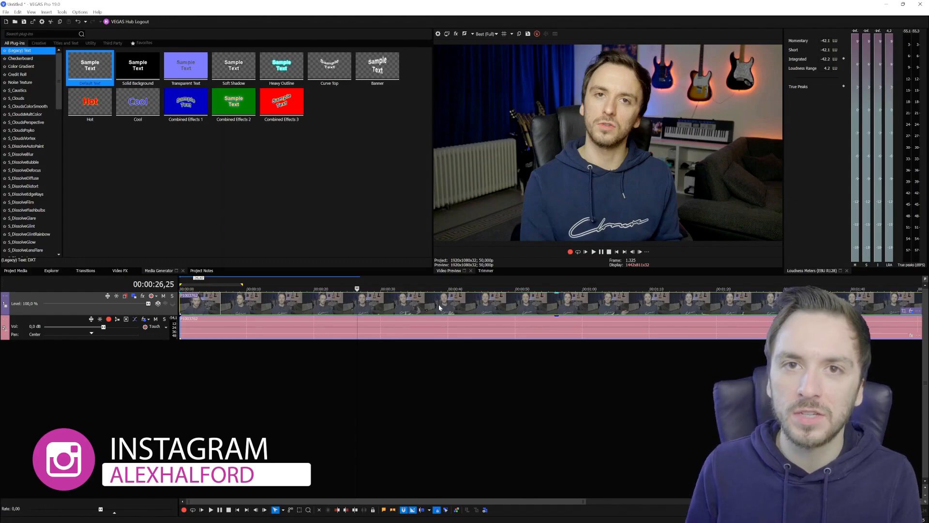
scroll(439, 304, down, 1)
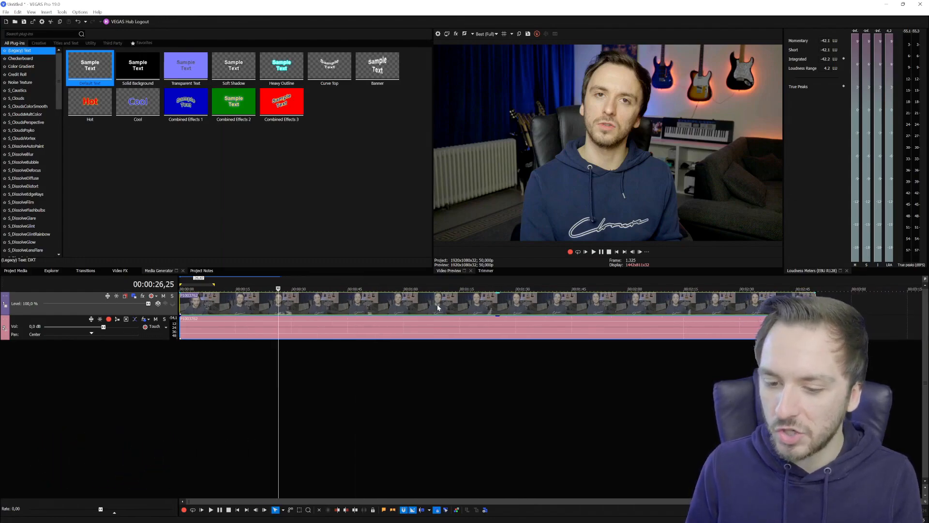
scroll(438, 306, up, 1)
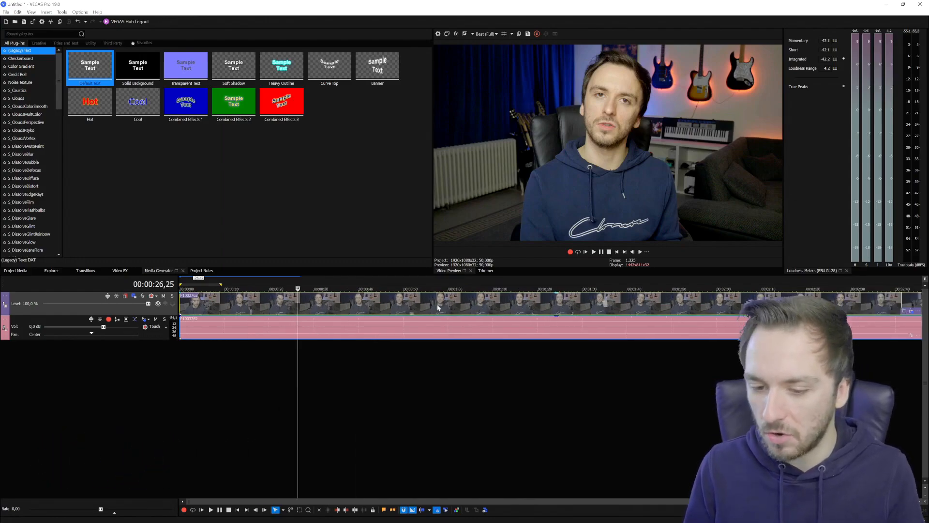
scroll(439, 307, down, 1)
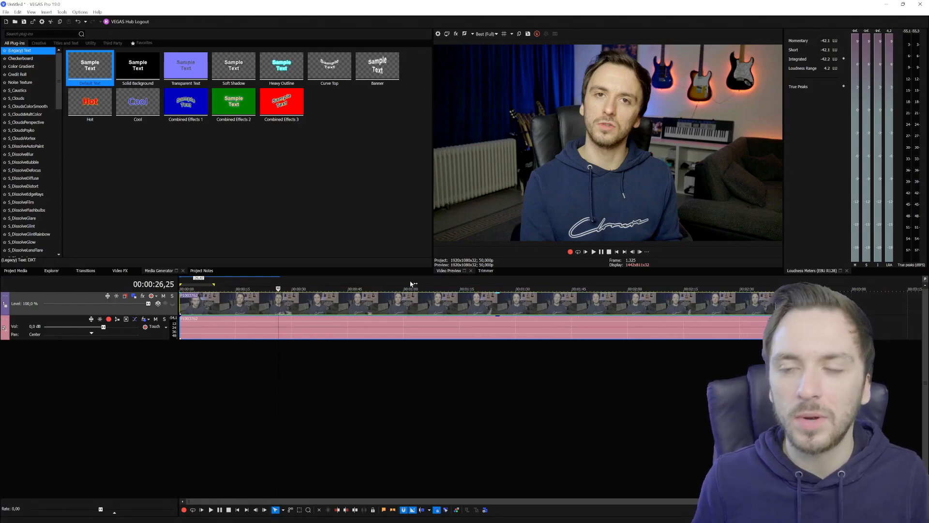
- Play a stretch of the talking-head clip, stop it and park the playhead at 00:00:45,15
click(332, 302)
key(space)
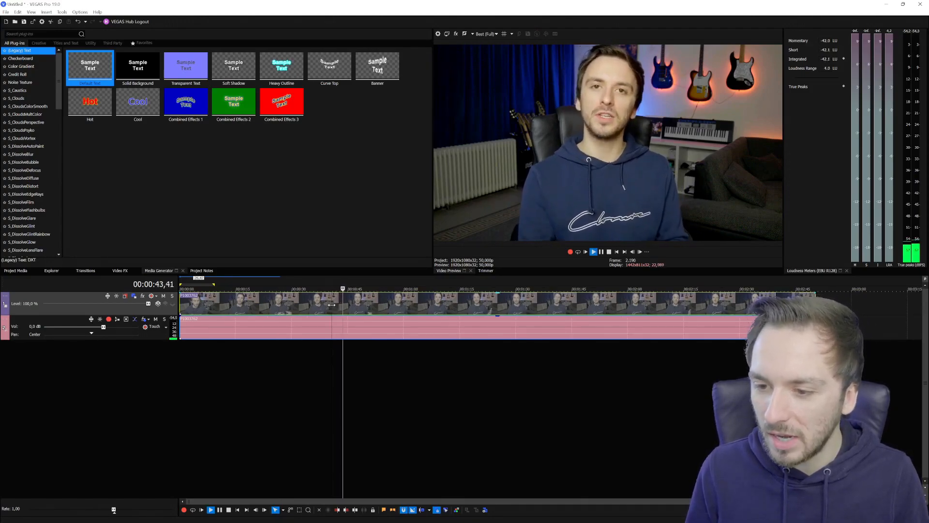
scroll(332, 304, up, 1)
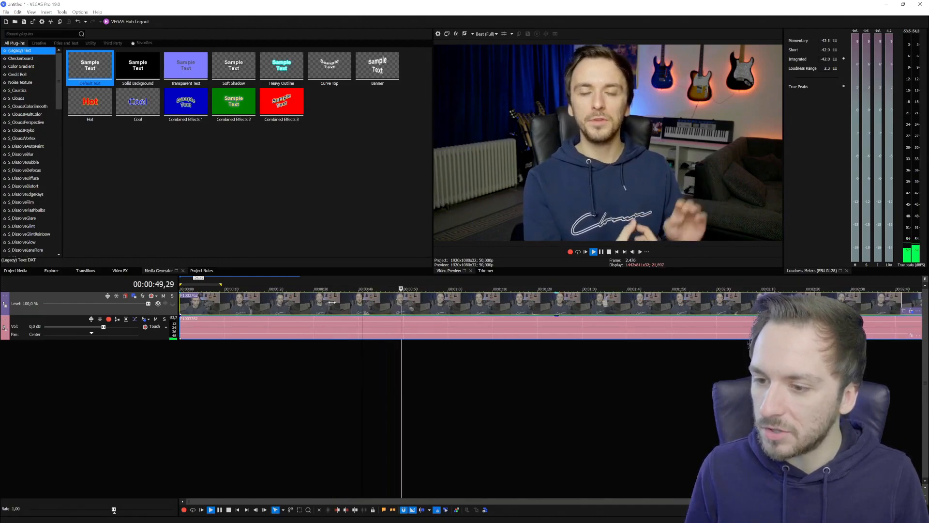
key(space)
click(382, 302)
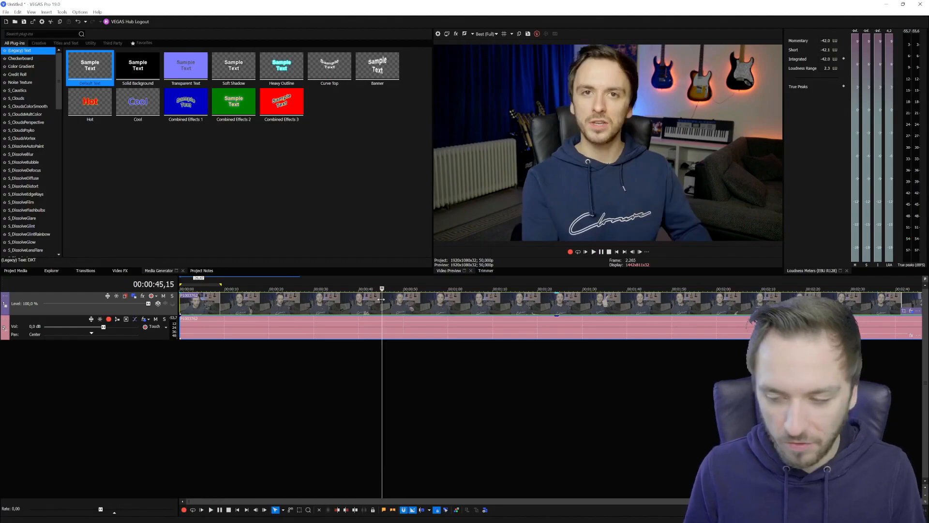
- Undo the last plug-in chain change on the clip and redo it
key(ctrl+z)
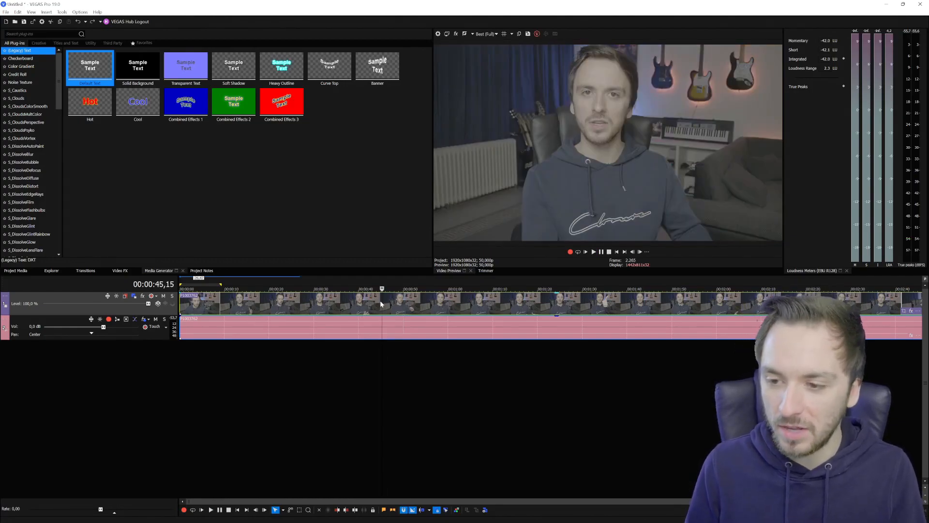
click(17, 11)
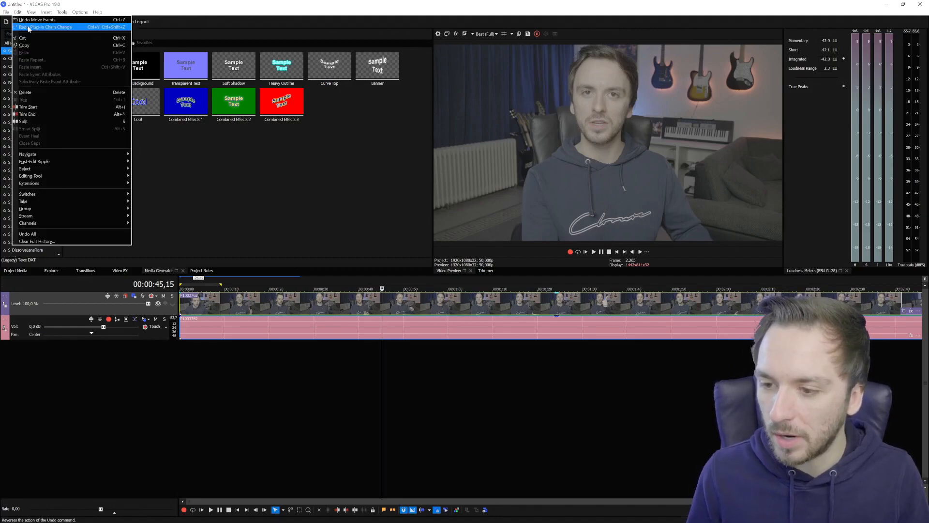
click(29, 27)
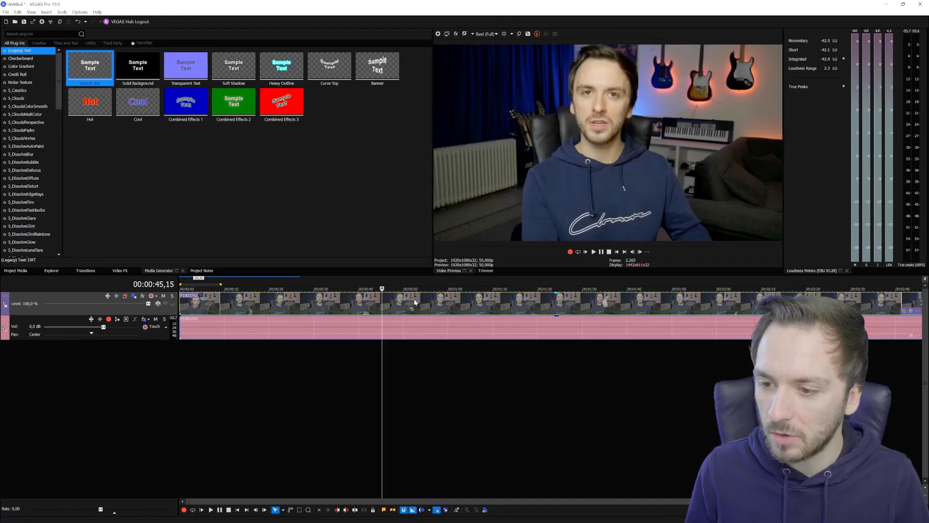
- Check the clip's frames at 00:00:46,26 and 00:01:00,48 on the timeline
scroll(408, 297, down, 1)
key(space)
key(space)
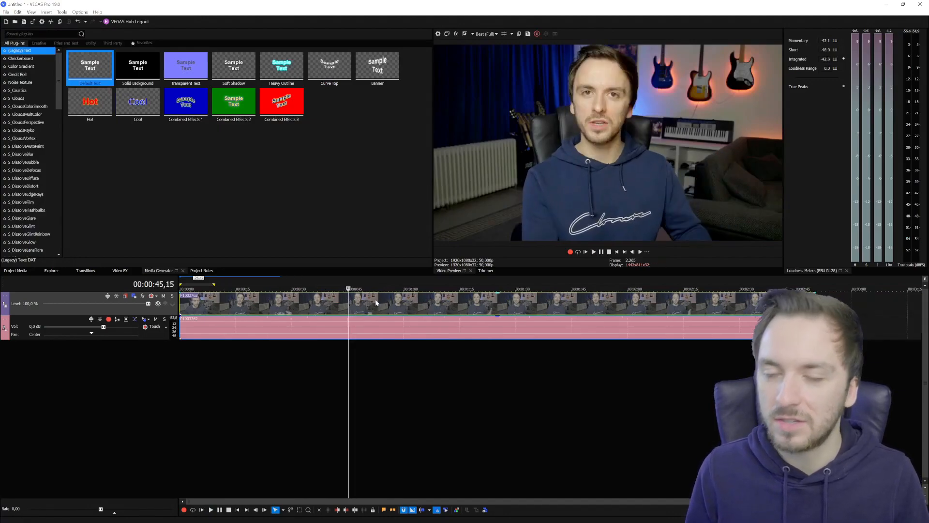
click(353, 302)
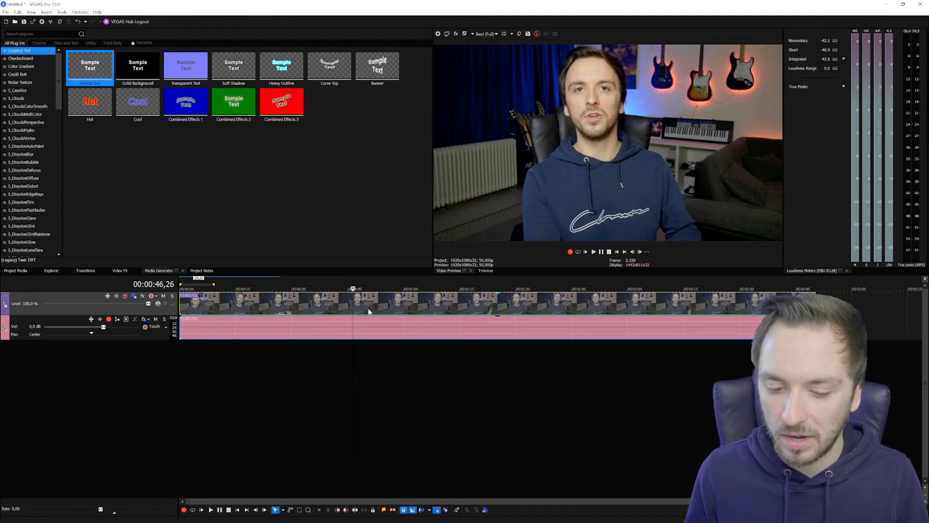
click(408, 308)
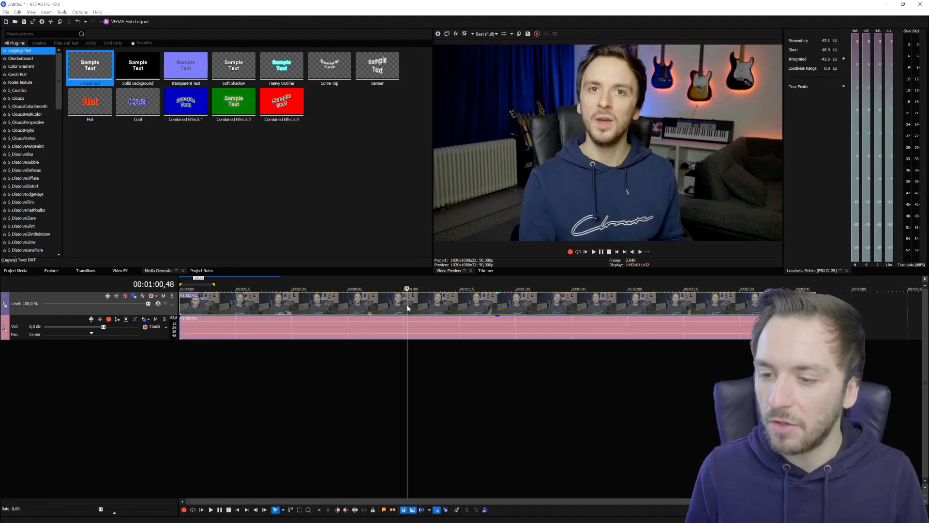
- Split the talking-head clip and its audio at many points along the timeline into short consecutive segments
right_click(366, 304)
click(354, 301)
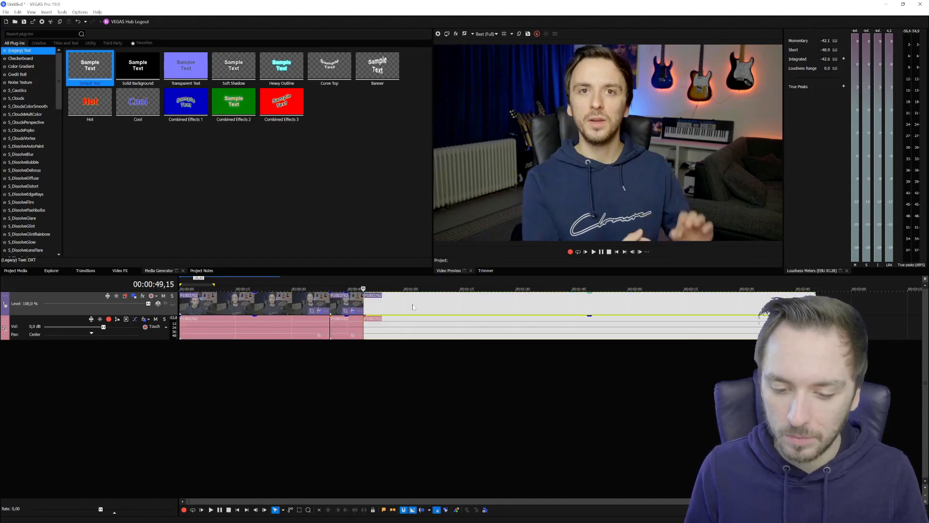
click(450, 305)
key(s)
click(472, 305)
key(s)
click(522, 305)
key(s)
click(552, 305)
key(s)
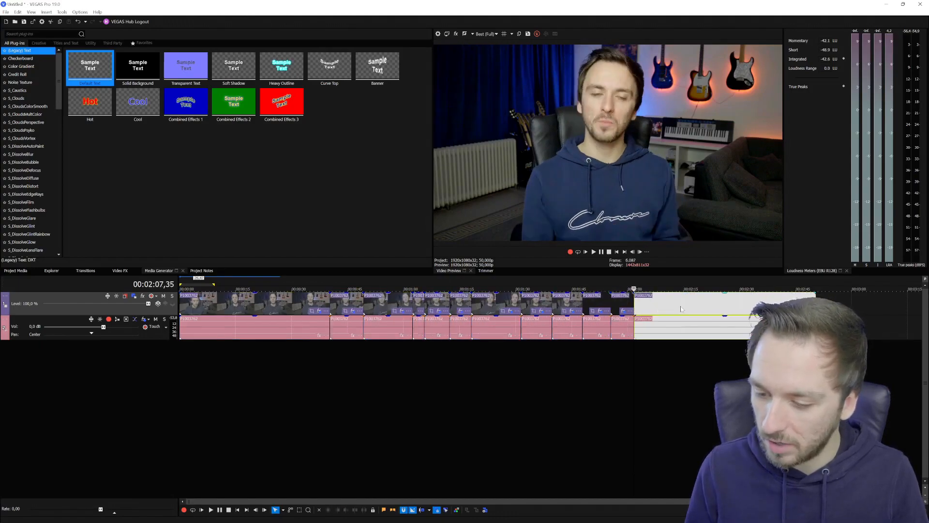
click(732, 303)
key(s)
click(766, 302)
key(s)
click(790, 302)
key(s)
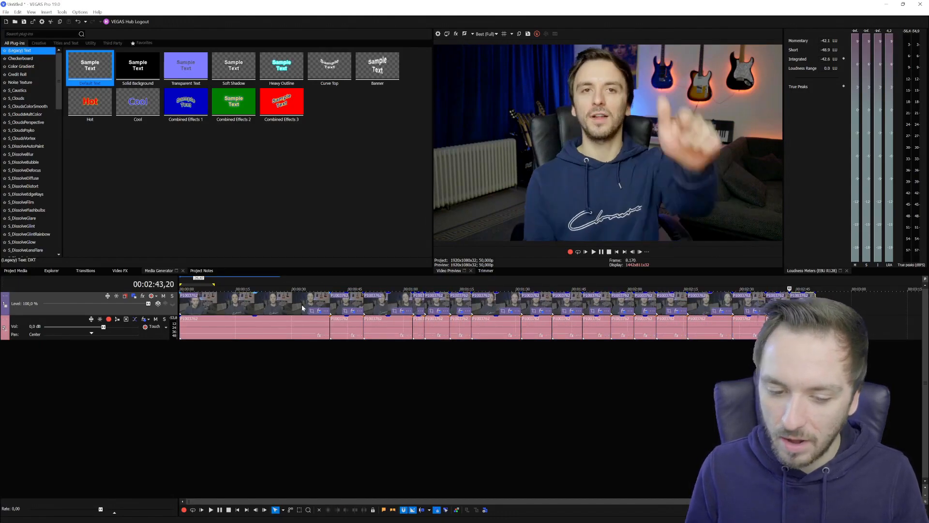
click(301, 308)
right_click(356, 308)
right_click(339, 307)
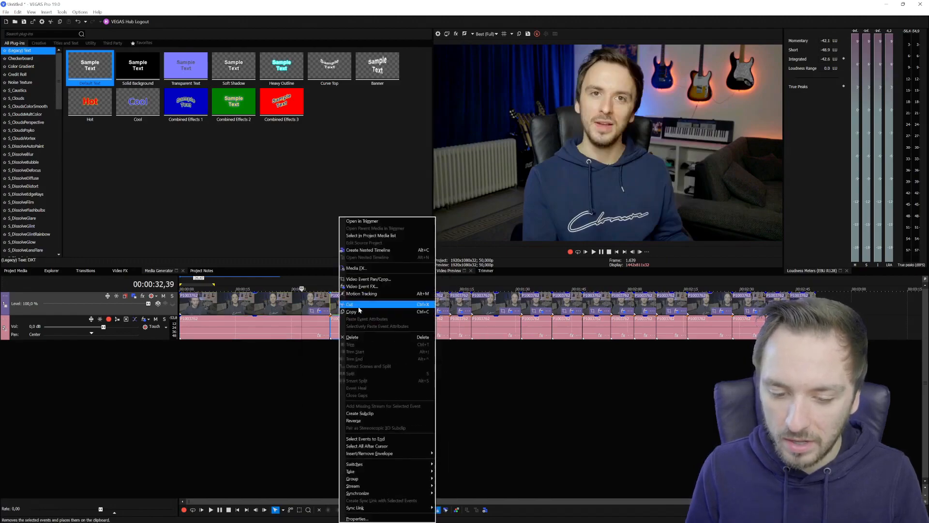
right_click(490, 309)
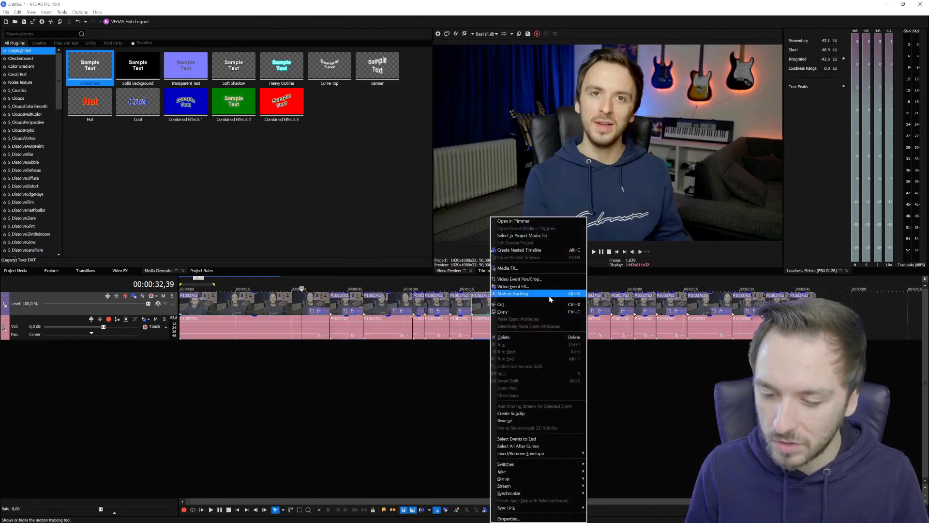
click(672, 311)
- Select all the split segments on the timeline and turn off Maintain Aspect Ratio for them
key(d)
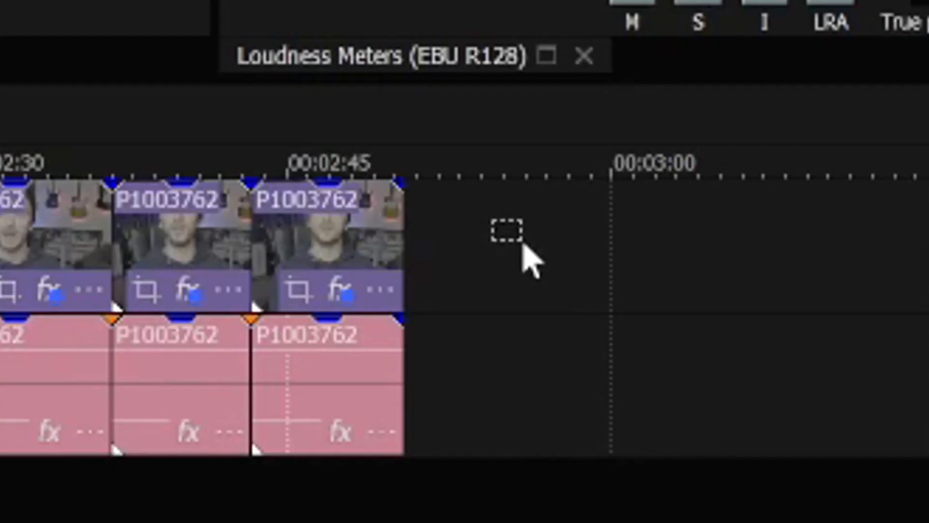
click(839, 300)
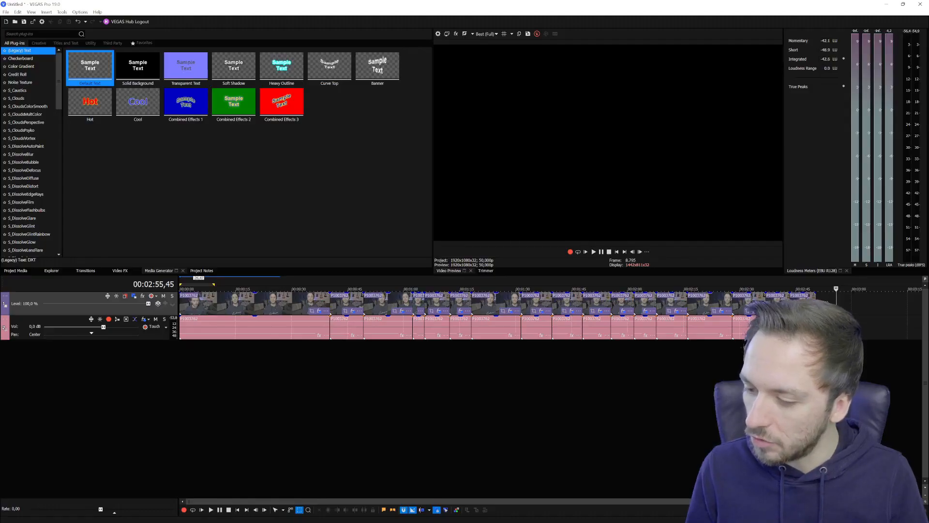
drag(425, 298, 213, 304)
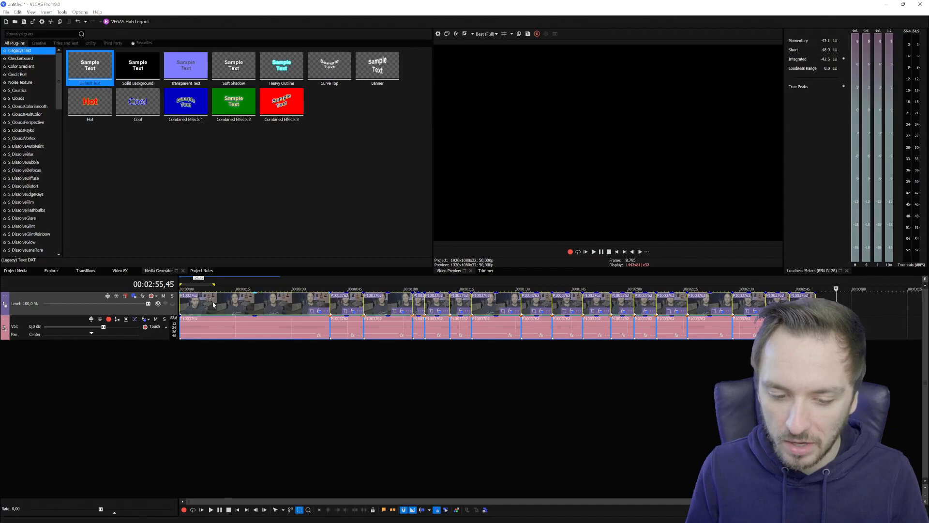
right_click(280, 305)
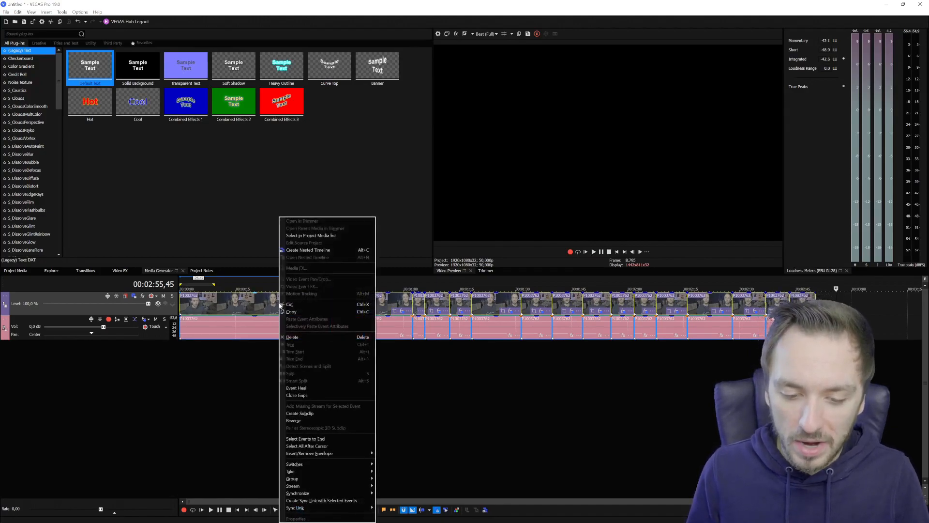
mouse_move(361, 465)
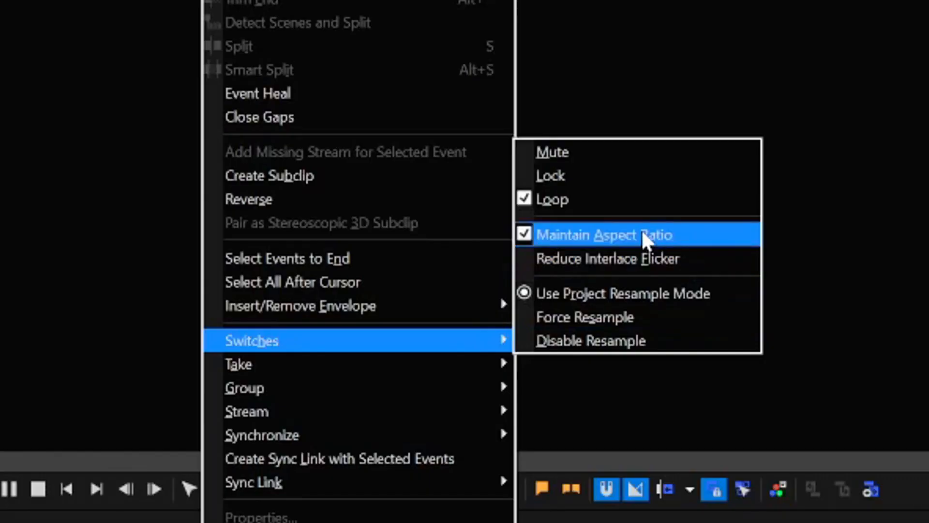
click(643, 234)
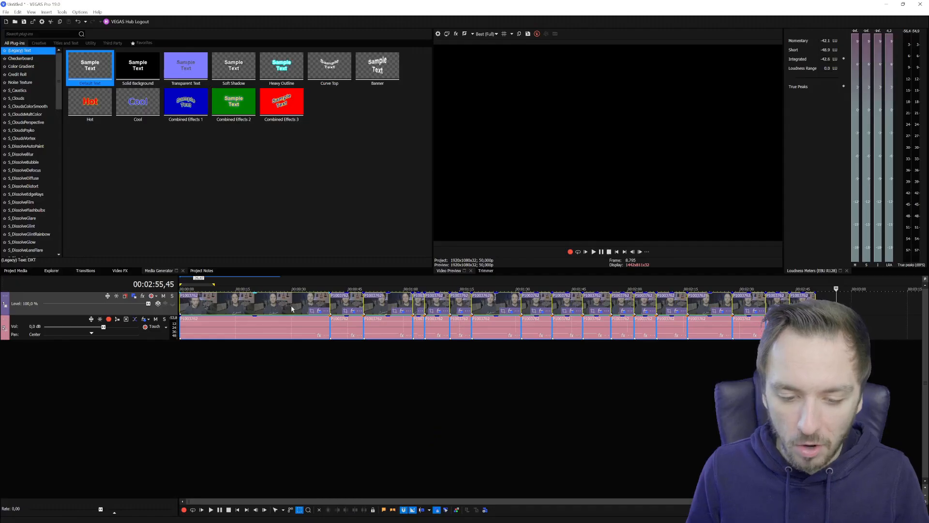
- Set all the selected segments to Disable Resample
right_click(292, 309)
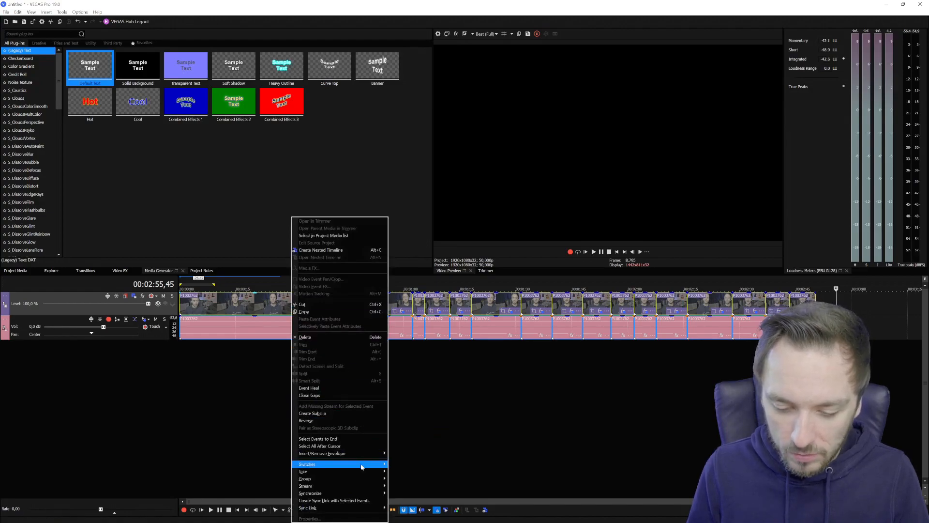
mouse_move(361, 467)
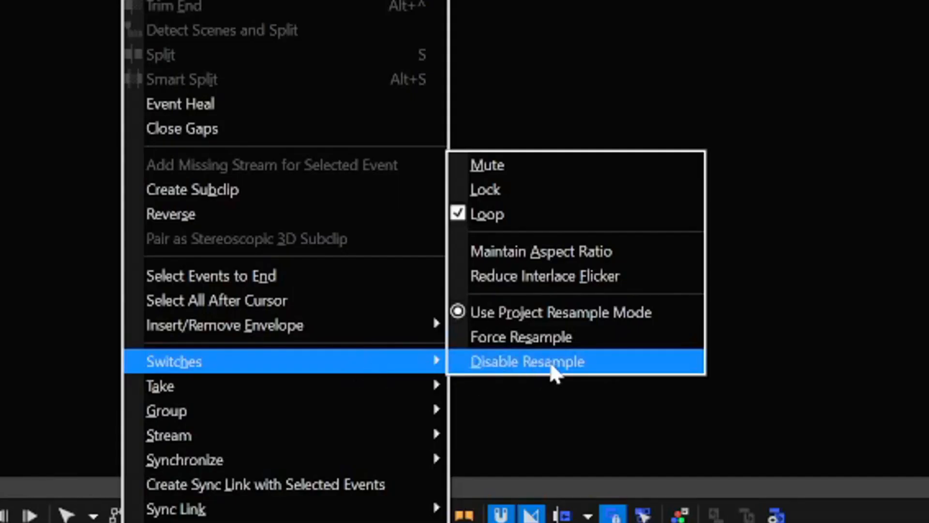
click(554, 363)
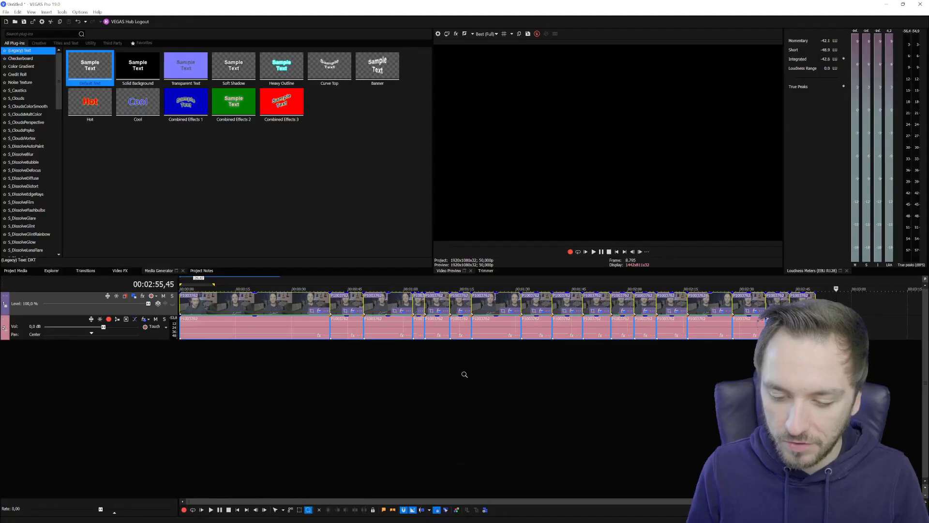
- Check the aspect ratio and resample switches in the first segment's properties
right_click(296, 311)
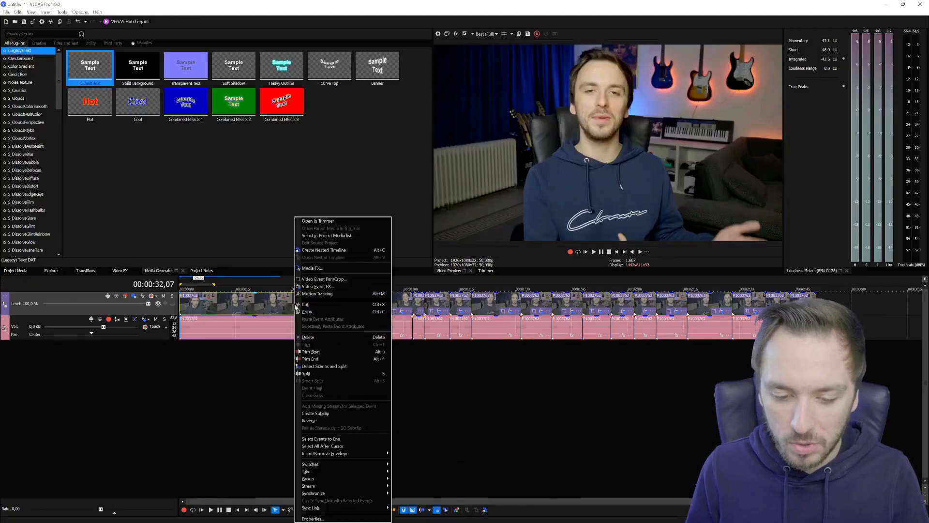
click(344, 519)
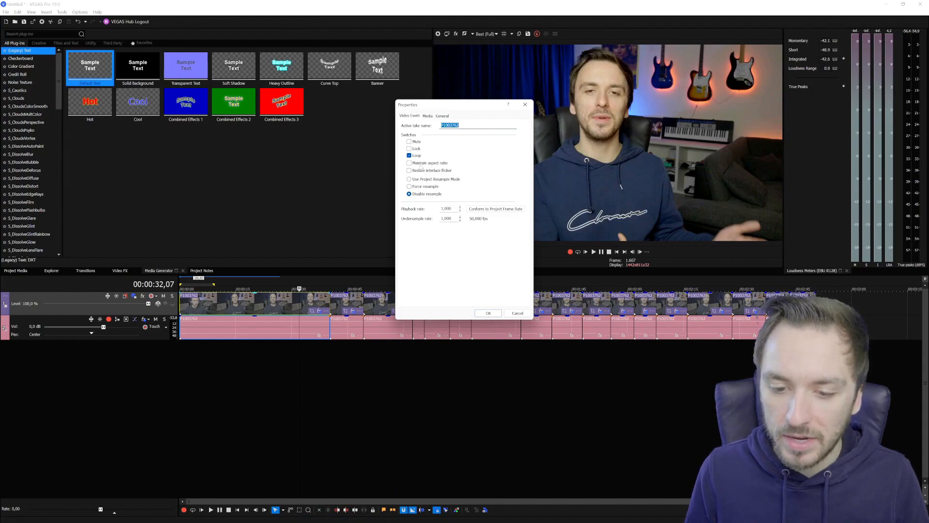
click(490, 314)
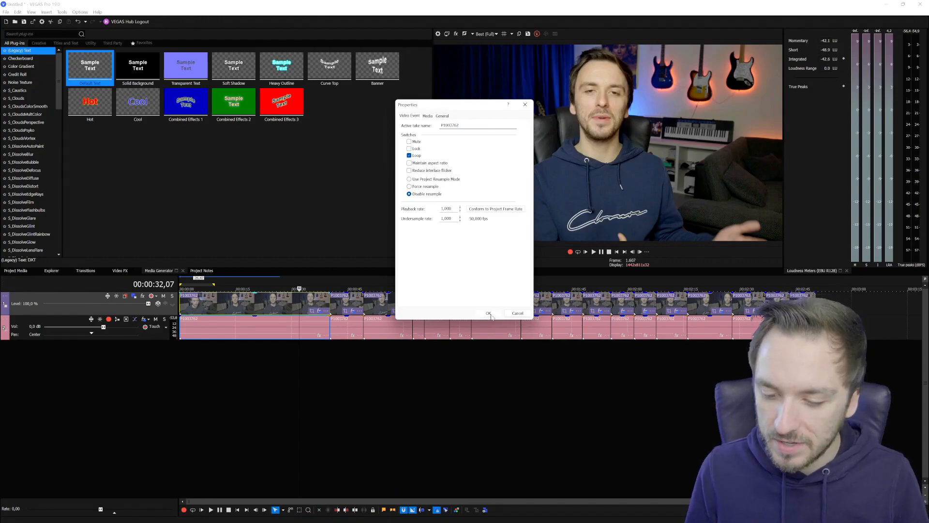
- View the pan/crop settings and effect chain of the segment at 00:01:18,42, leaving them as they are
click(475, 309)
click(535, 311)
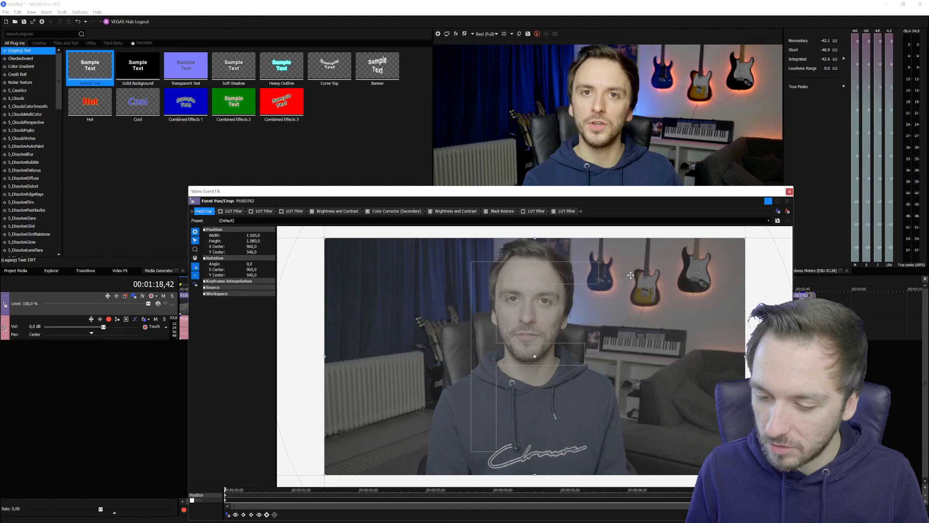
click(789, 191)
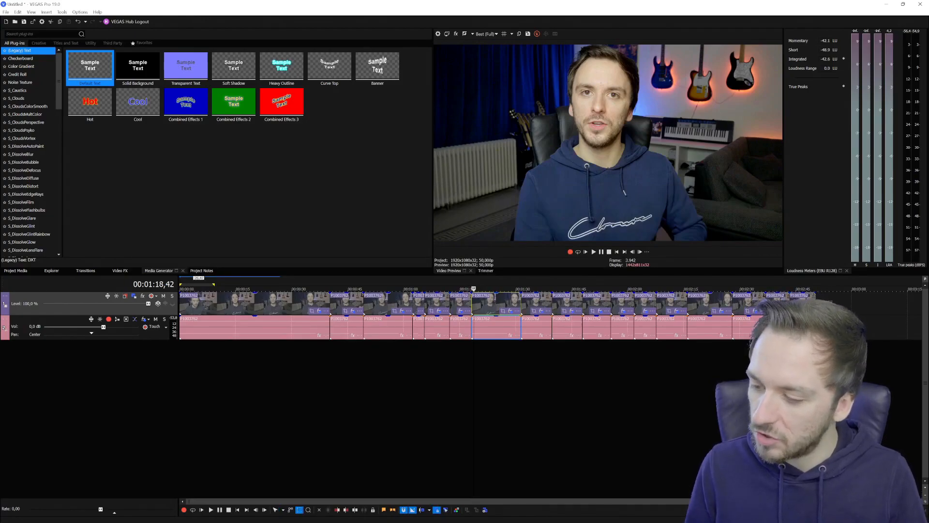
- Select every segment on the timeline again and check the switches they share
click(831, 304)
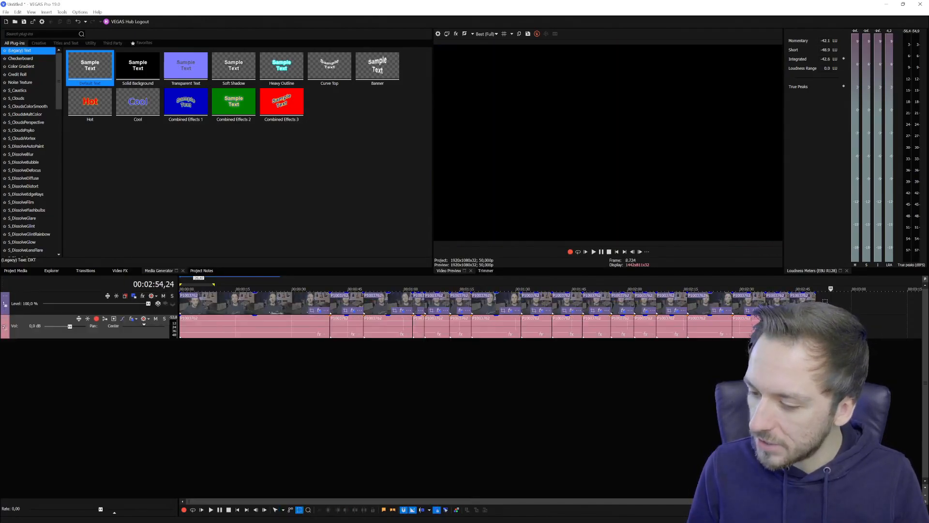
key(ctrl+a)
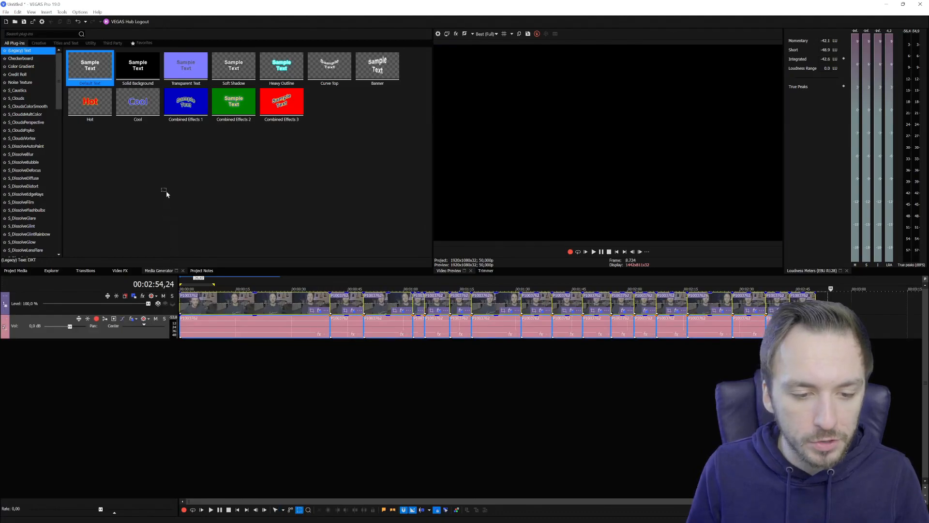
right_click(279, 302)
mouse_move(301, 463)
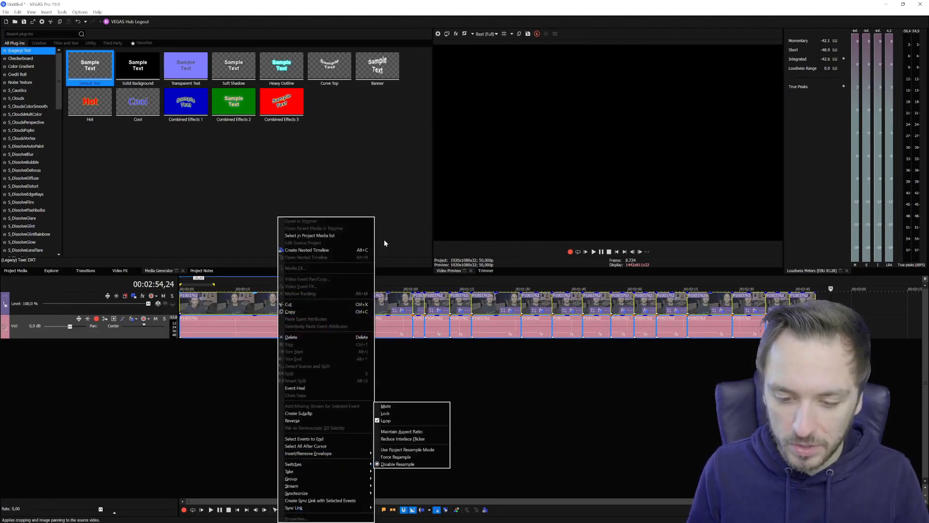
click(384, 240)
- Return to the normal edit tool, park the playhead at 00:00:31,15 and play a stretch of the clip from there
click(297, 283)
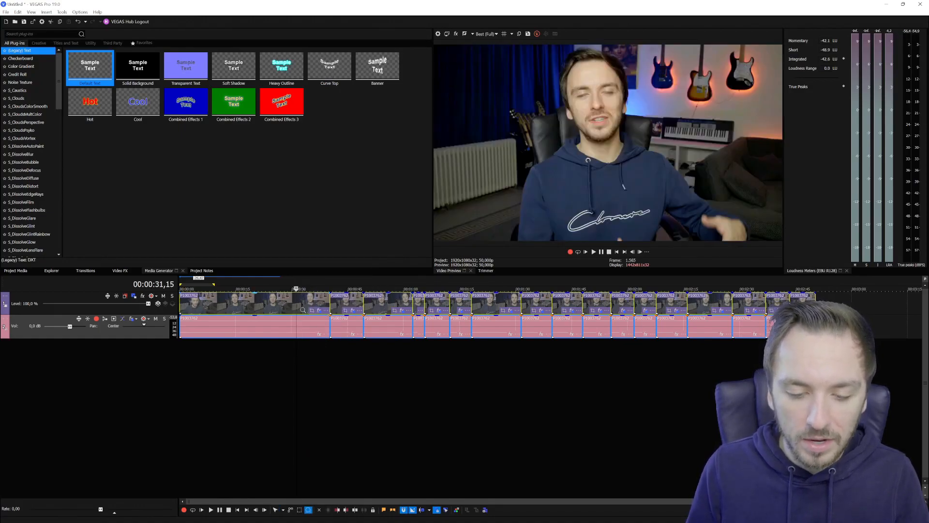
key(ctrl+d)
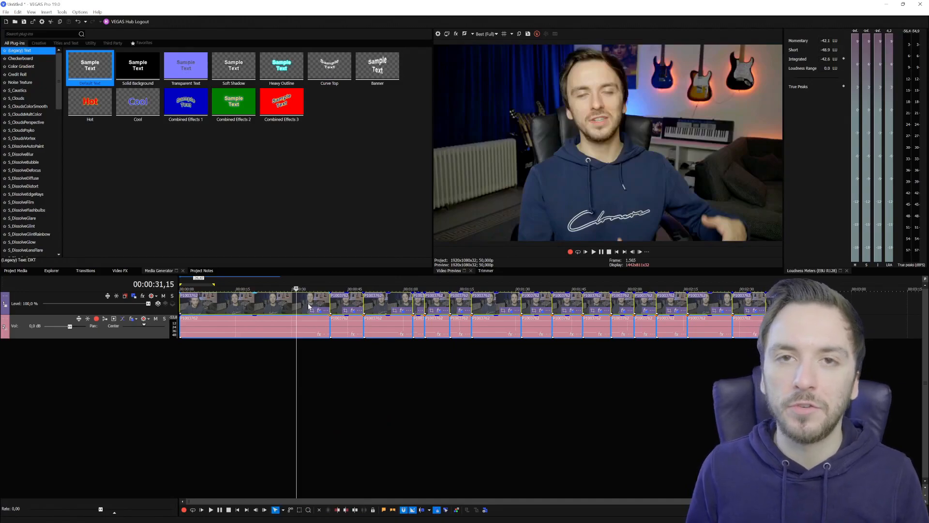
scroll(397, 322, up, 2)
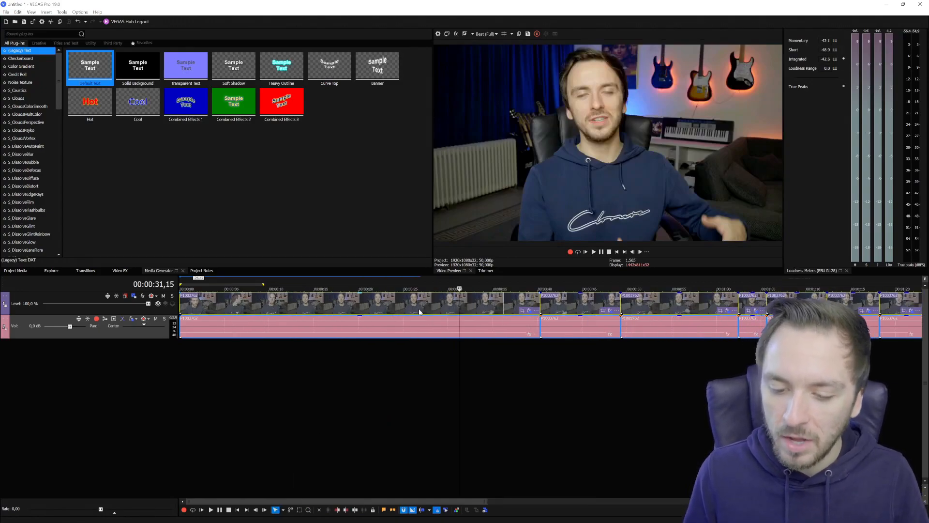
key(space)
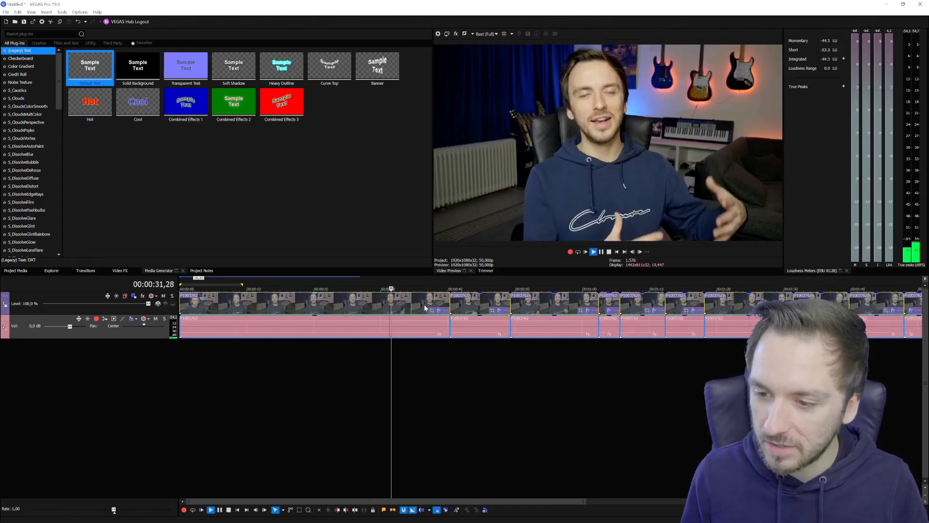
scroll(438, 286, up, 1)
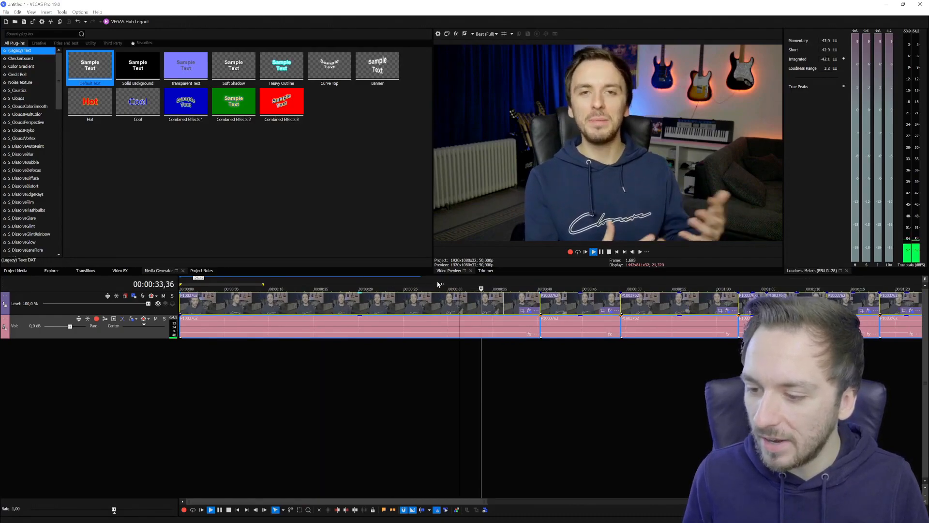
key(space)
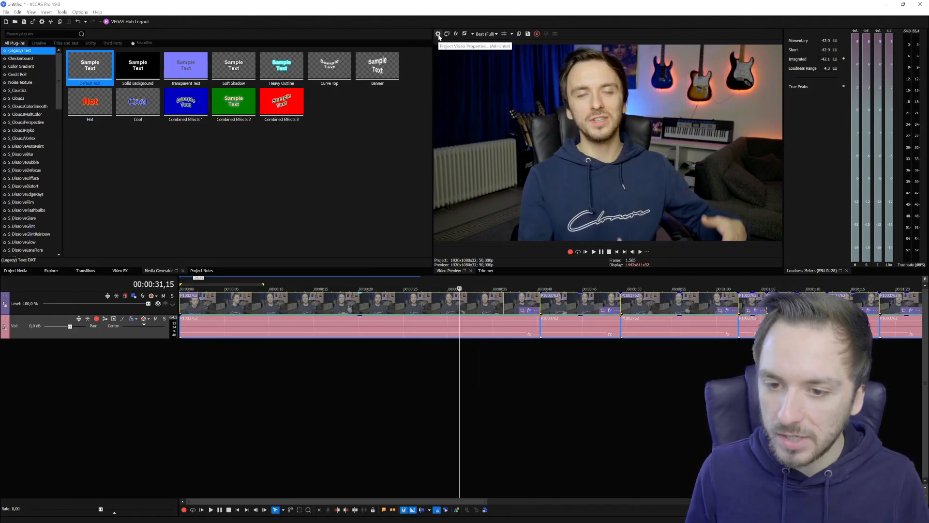
- Apply the HDV 720-24p (1280x720, 23,976 fps) template to the project's video properties
click(438, 35)
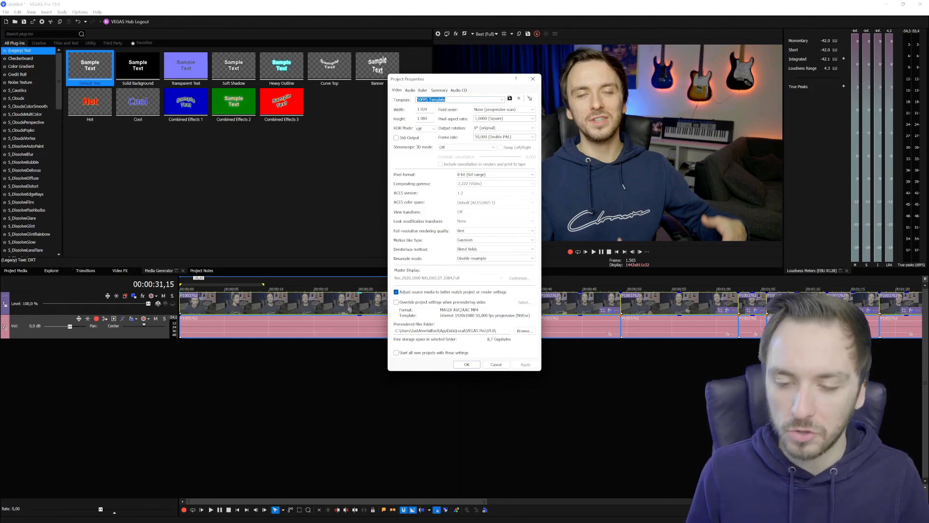
click(502, 99)
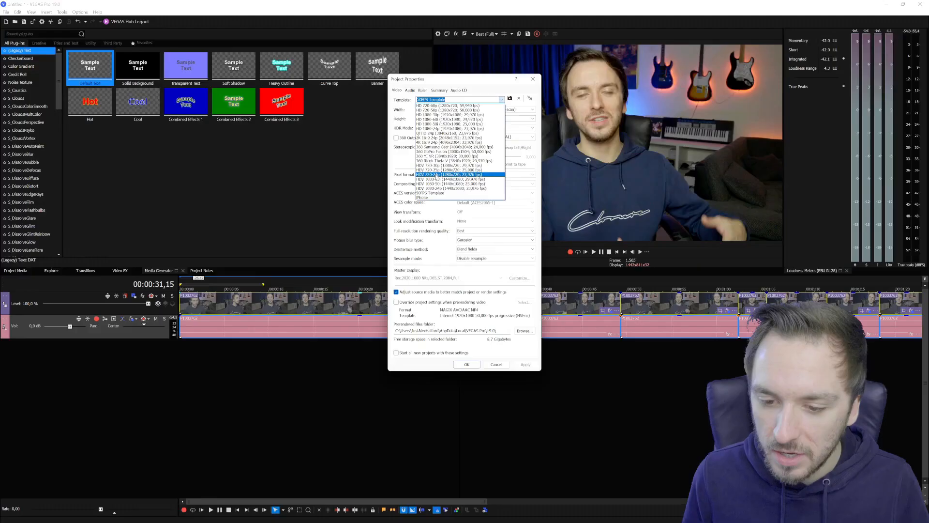
click(357, 376)
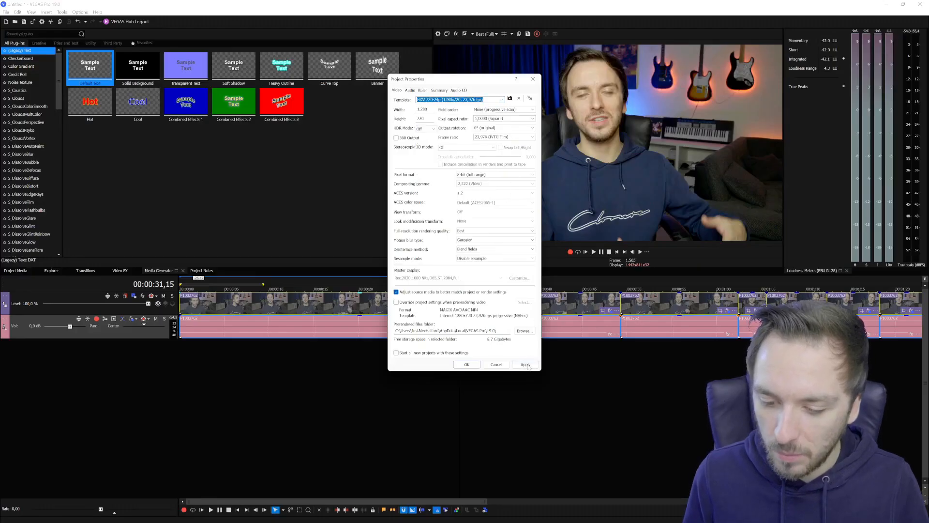
click(526, 365)
click(466, 364)
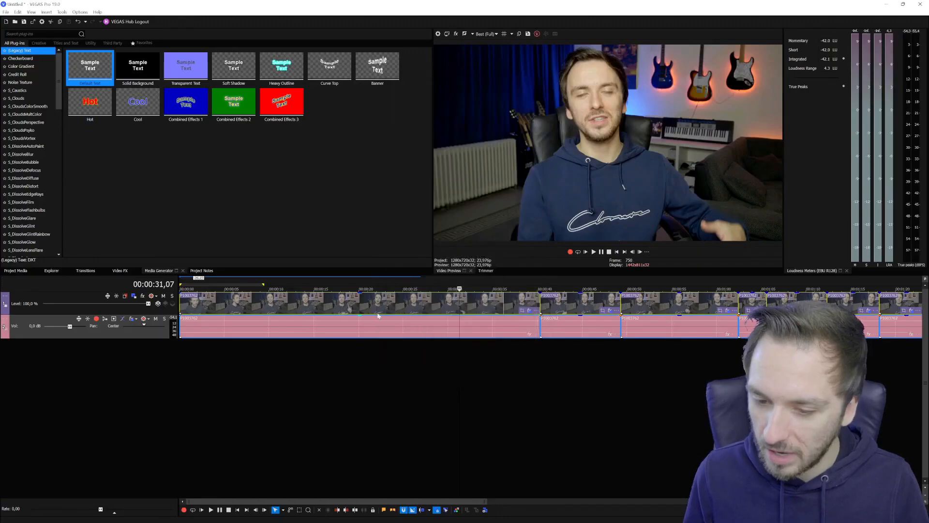
- Play the first segment twice from 00:00:20,11 to review playback at the new project frame rate
click(364, 309)
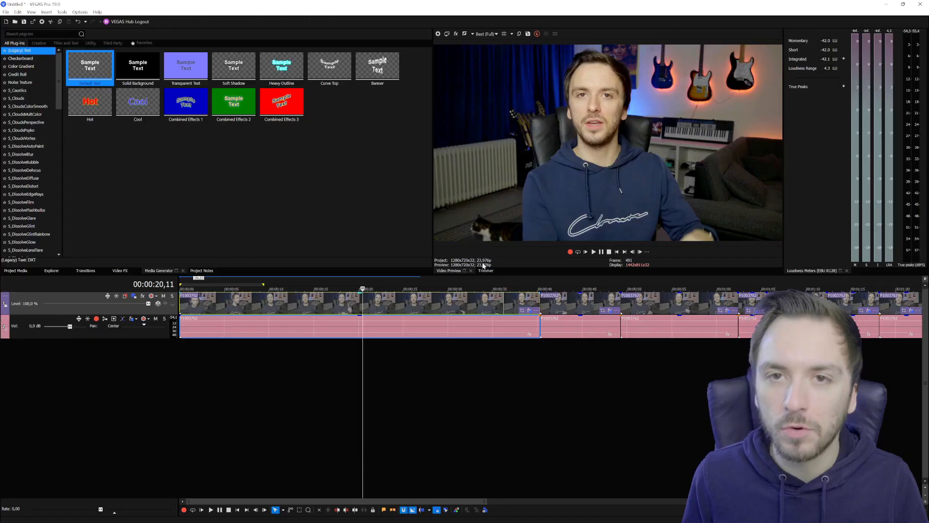
key(space)
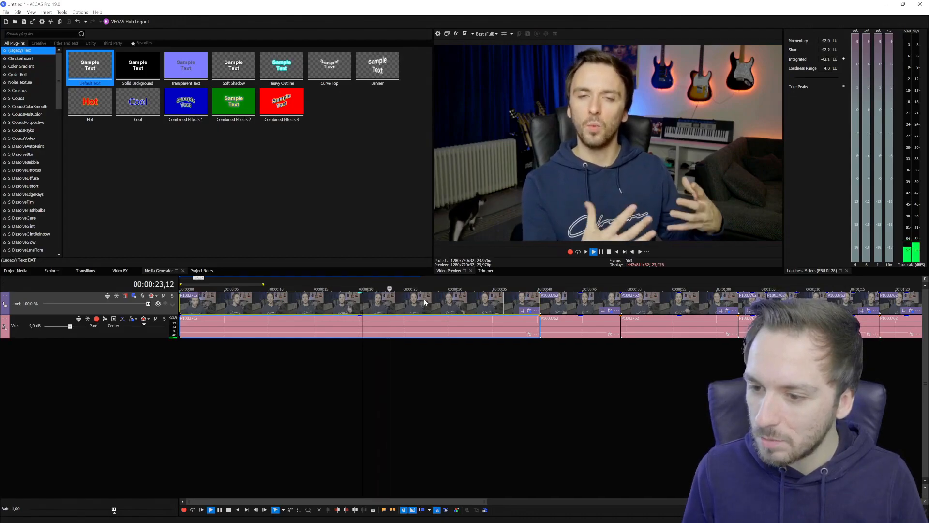
key(space)
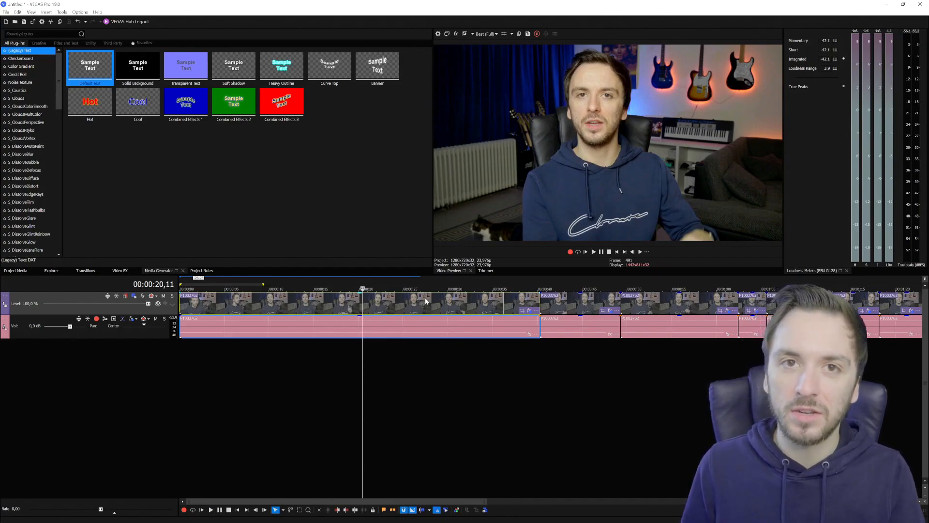
scroll(426, 301, up, 3)
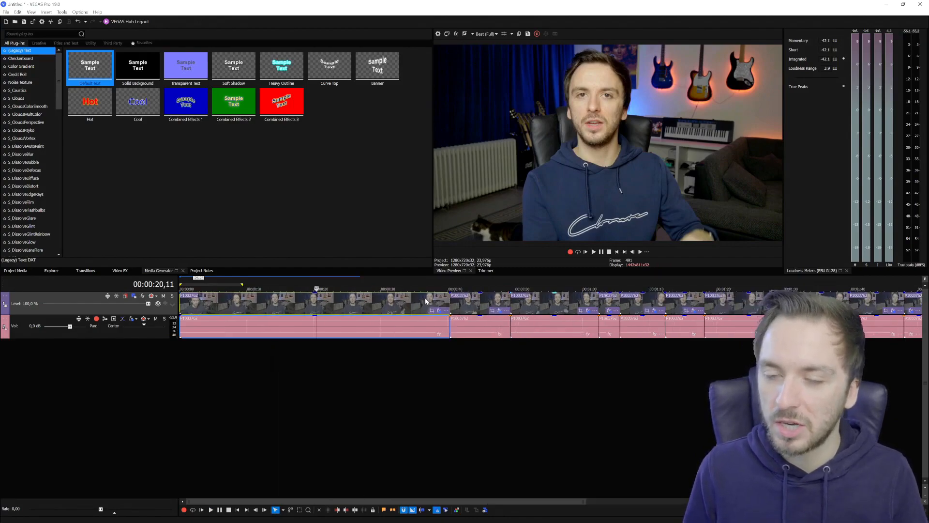
scroll(427, 305, down, 3)
key(space)
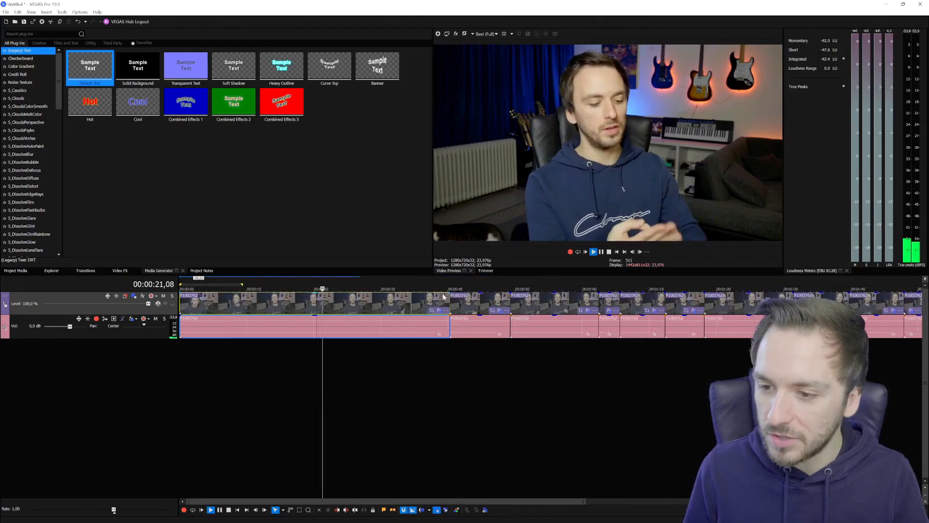
scroll(443, 296, down, 2)
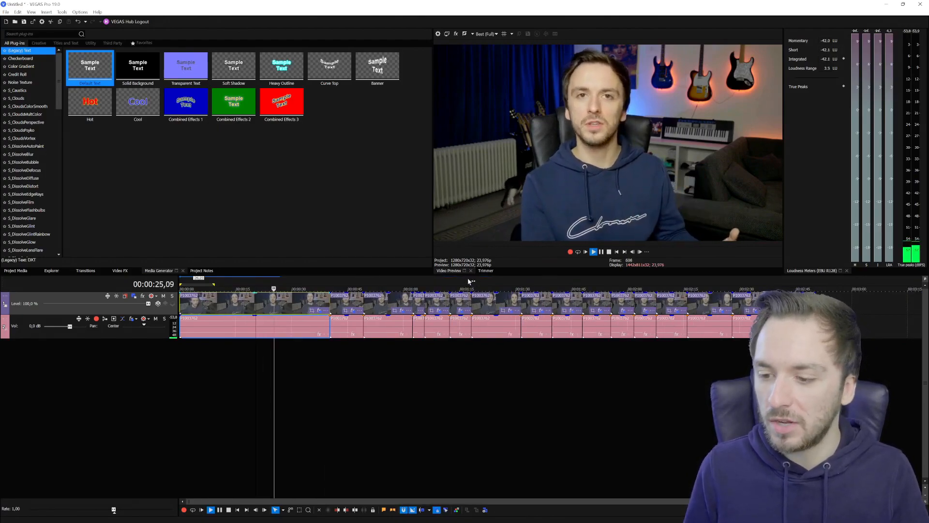
key(space)
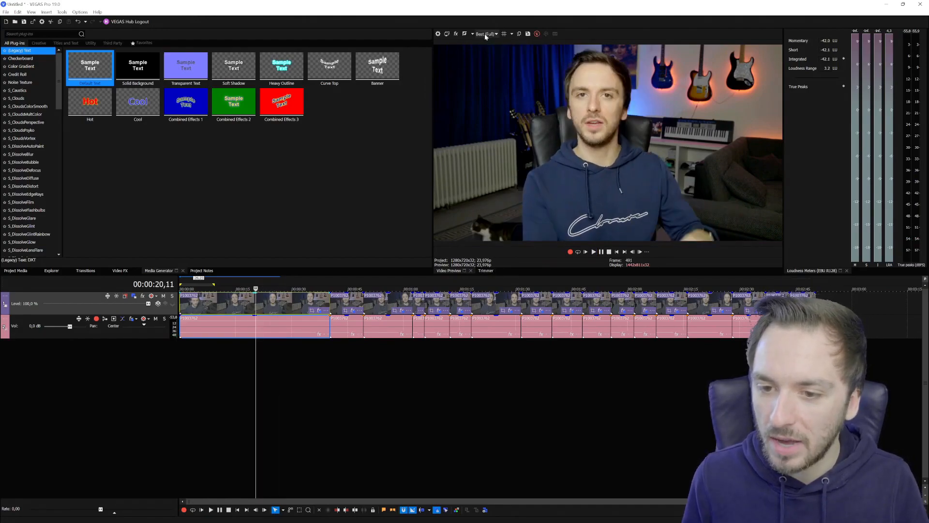
- Lower the video preview quality to Draft (Half), then raise it to Preview (Half) to compare the image
click(486, 34)
mouse_move(489, 42)
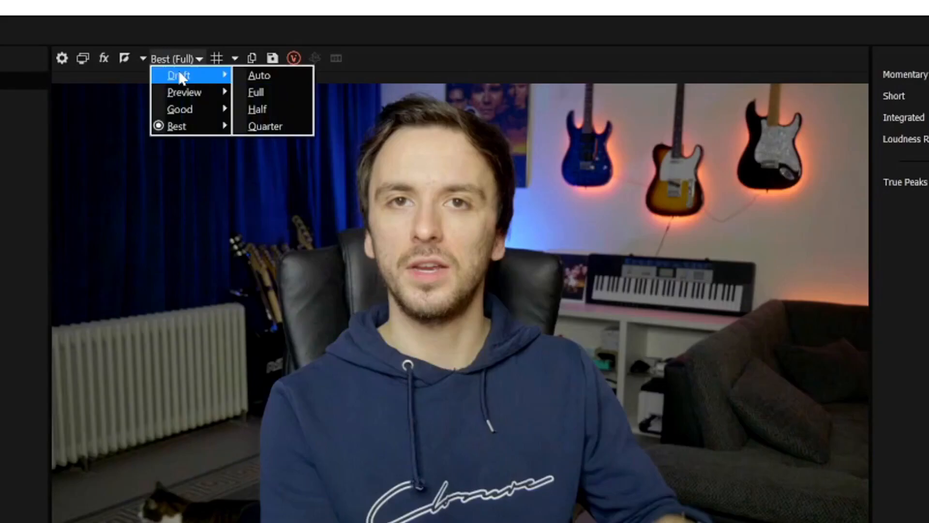
click(271, 109)
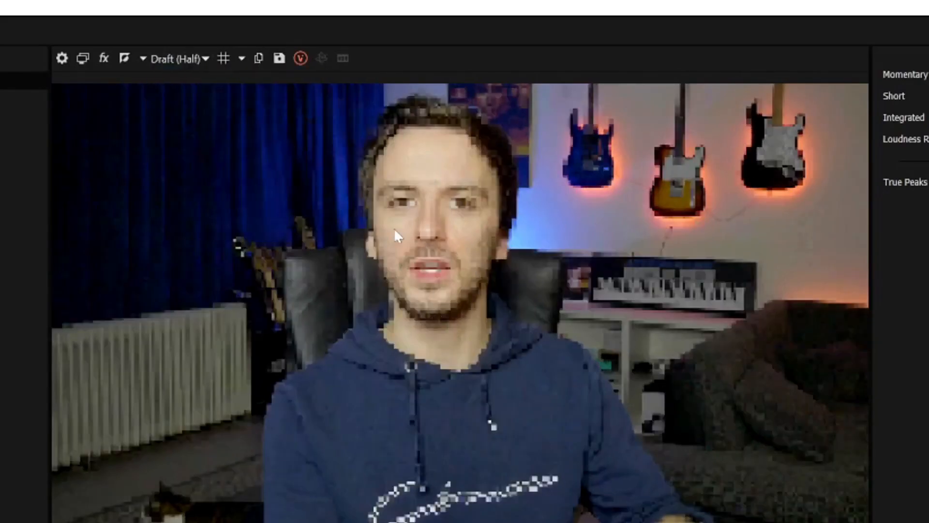
click(193, 59)
mouse_move(197, 91)
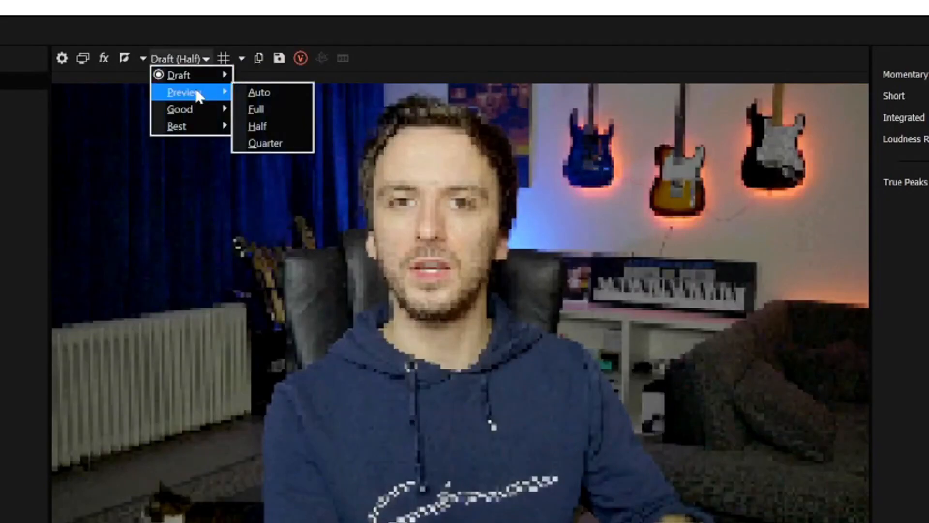
click(300, 105)
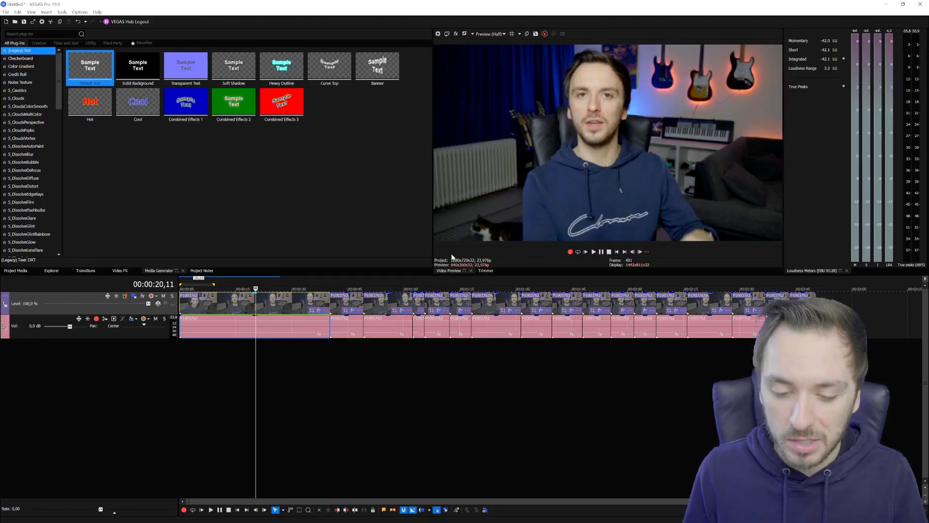
- Play a stretch of the first segment from 00:00:20,11 to check playback at the half-resolution preview quality
scroll(419, 288, up, 3)
key(space)
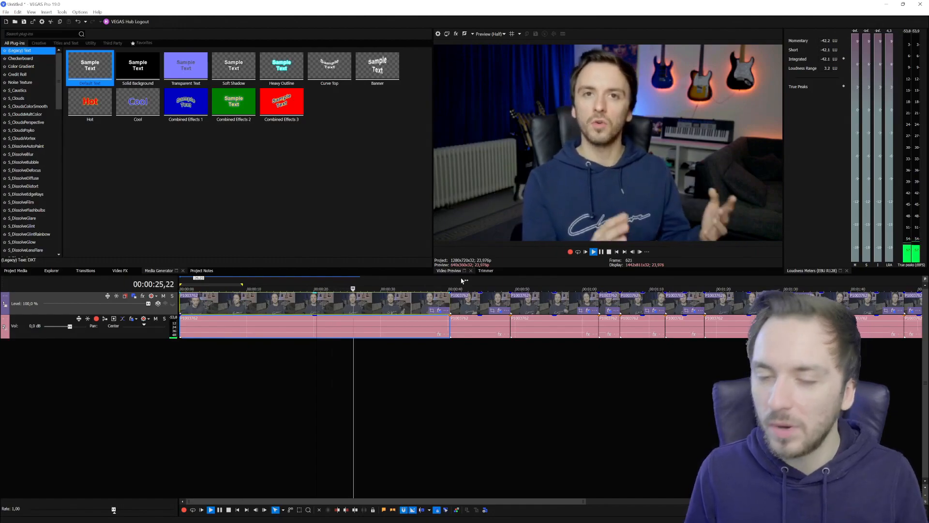
scroll(393, 286, down, 3)
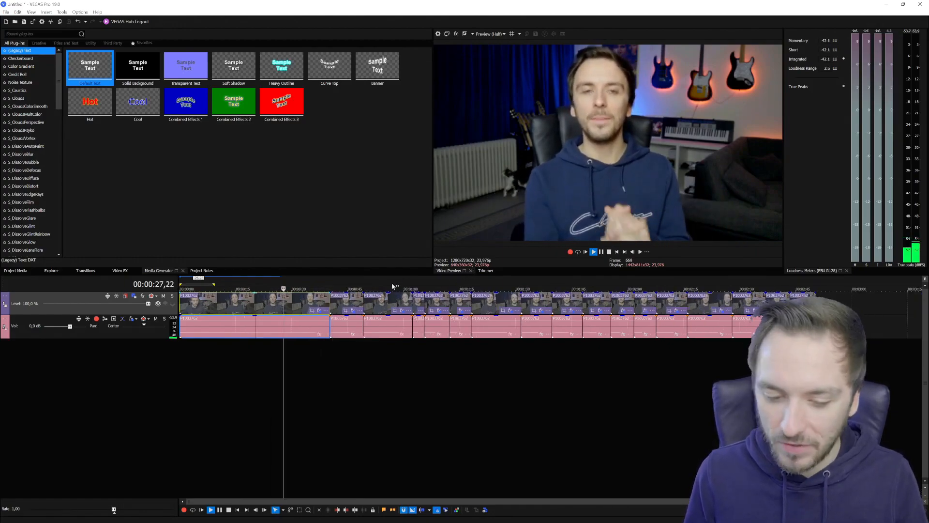
key(space)
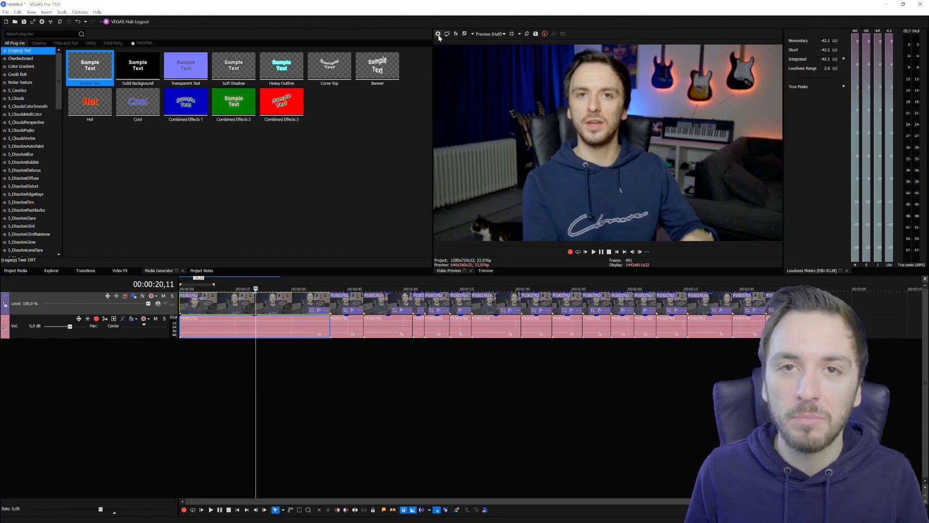
- Cycle the preview quality through Draft (Full), Preview (Full) and Good (Full), ending on Best (Full)
click(489, 34)
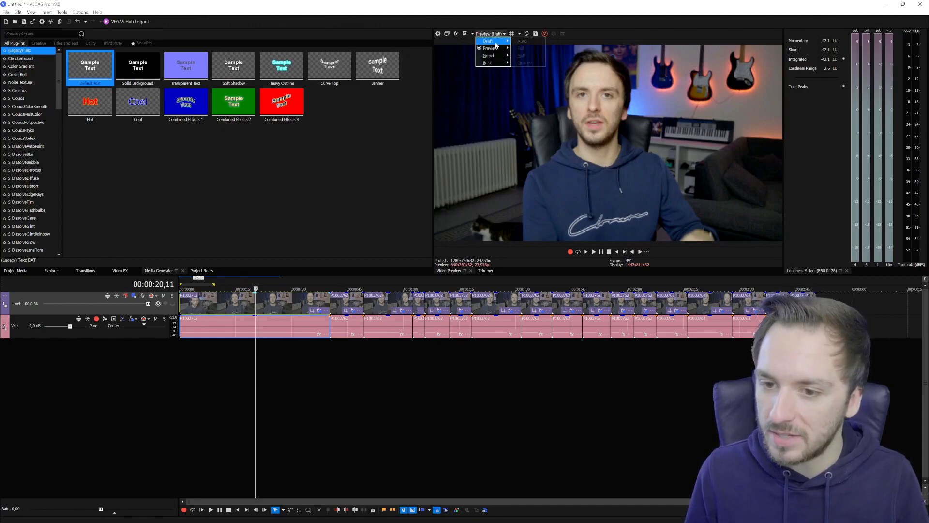
click(525, 48)
click(495, 35)
mouse_move(499, 48)
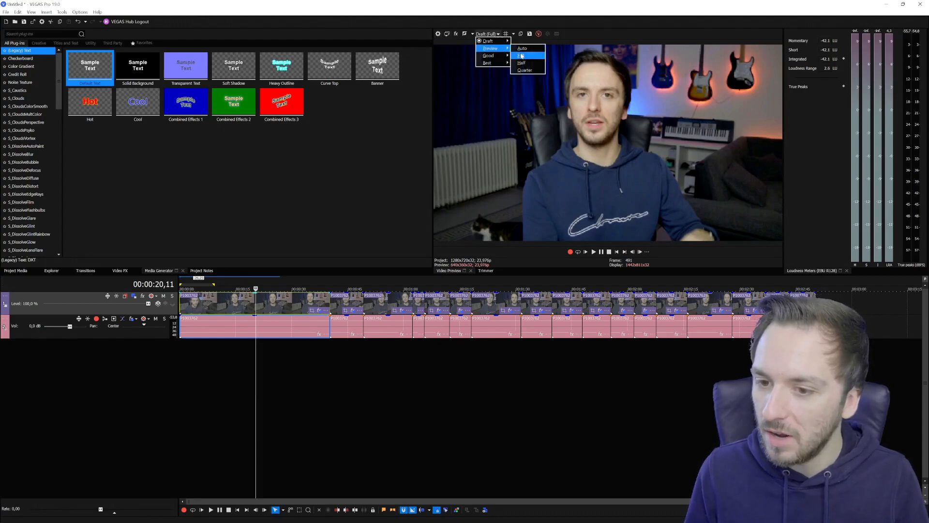
click(531, 57)
click(504, 34)
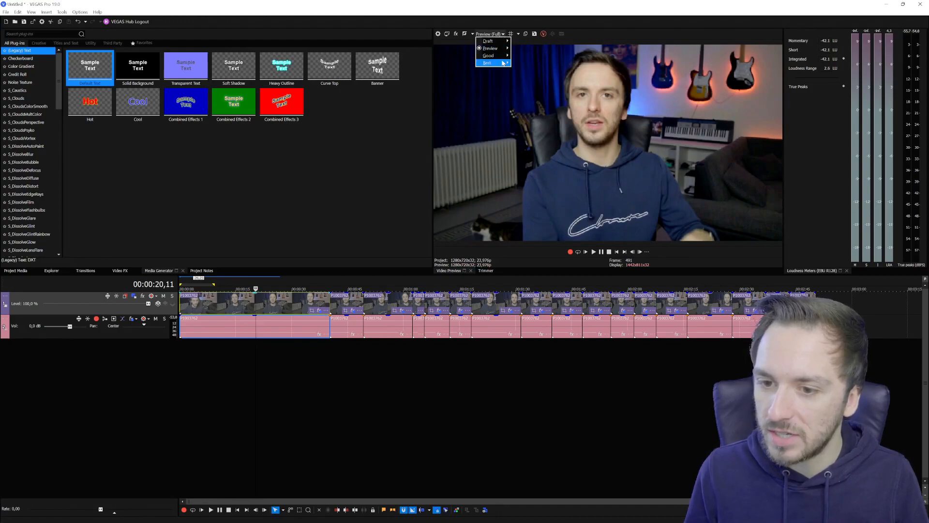
mouse_move(490, 56)
click(521, 63)
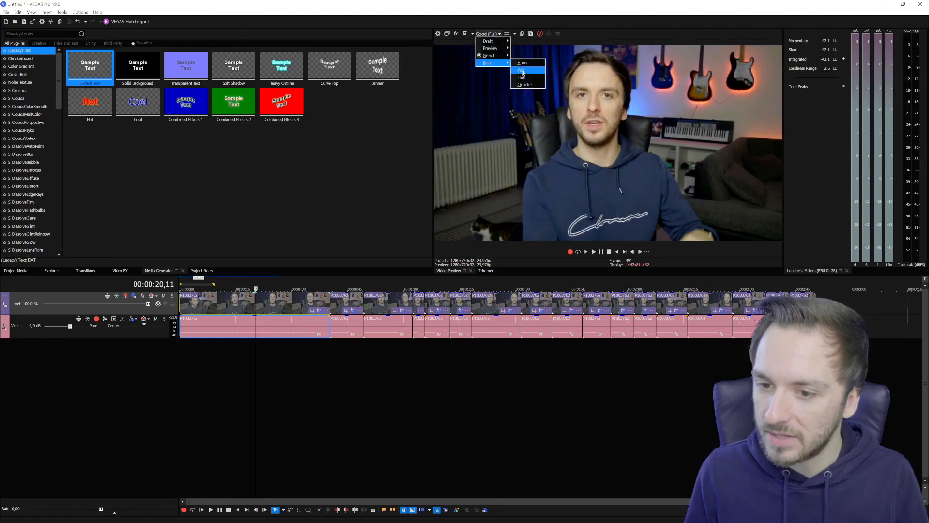
click(520, 71)
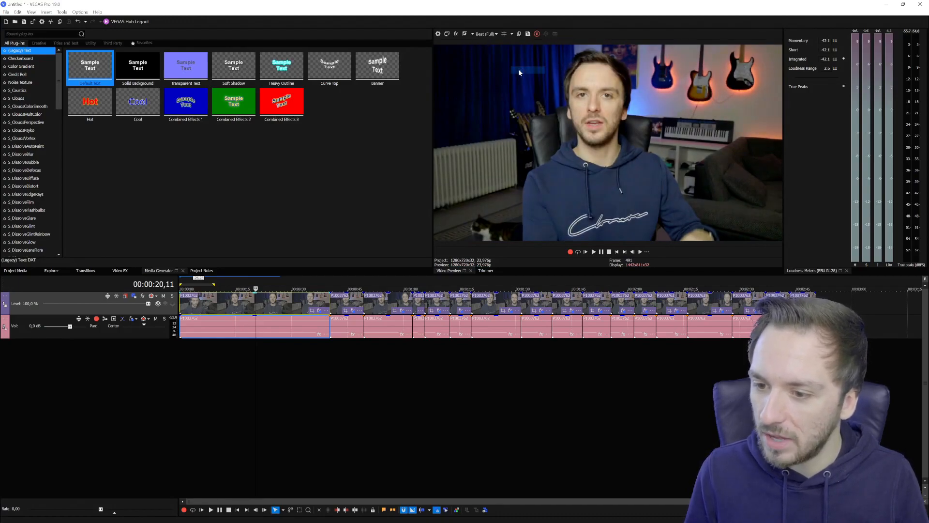
- Apply the 50FPS Template to the project's video properties
click(438, 35)
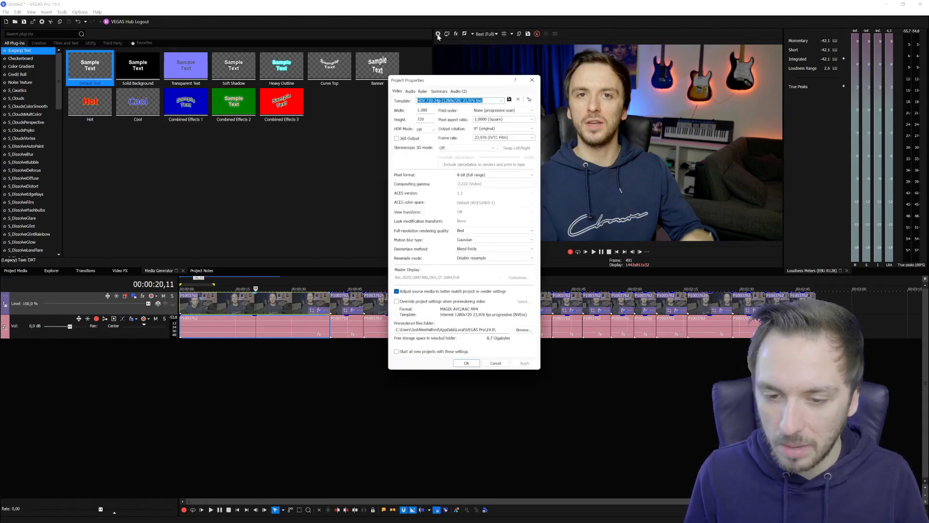
click(502, 100)
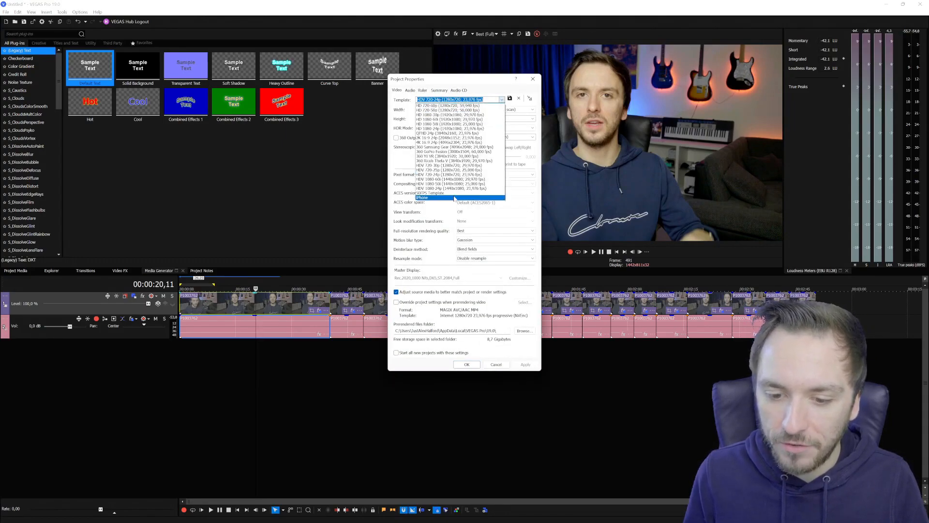
click(455, 193)
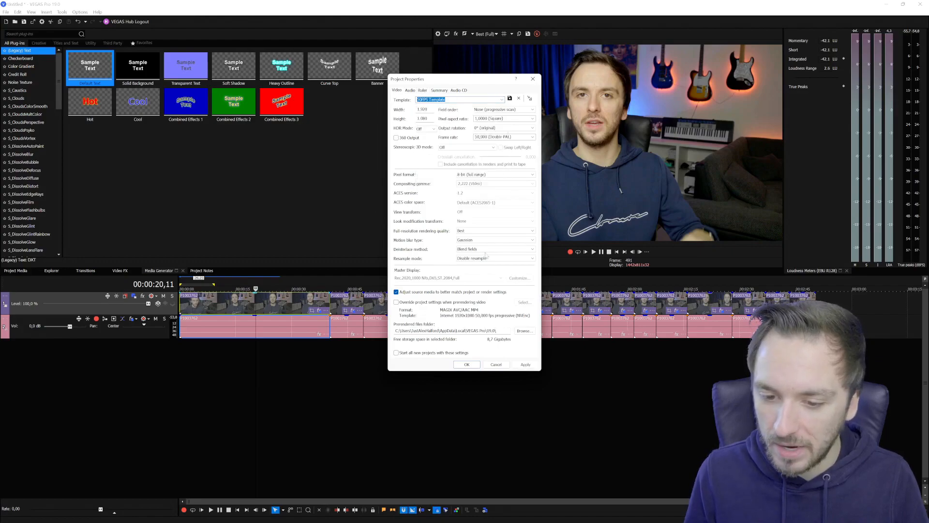
click(525, 364)
click(467, 364)
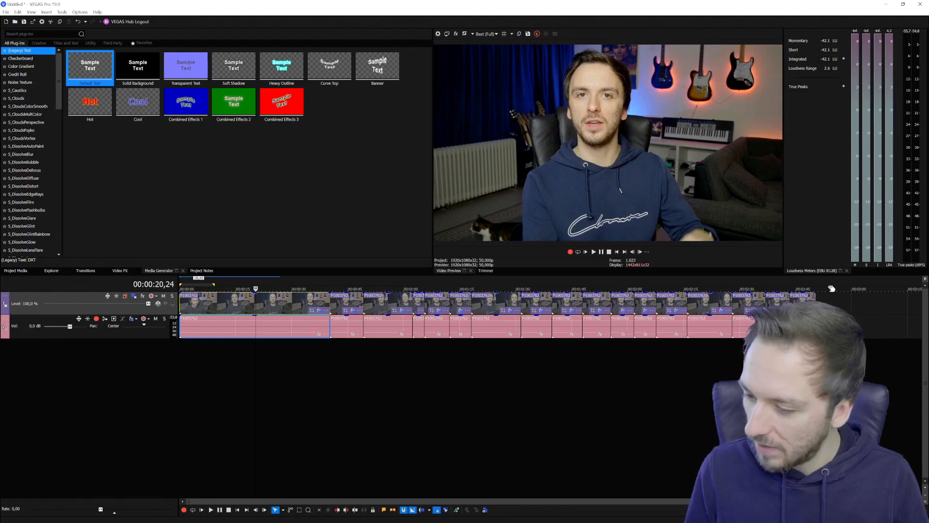
- Mark the whole edit from its end back to 00:00:00,00 as the render range and choose the Sony AVC/MVC template 50FPS GHS YouTube Preset for rendering
drag(823, 285, 180, 285)
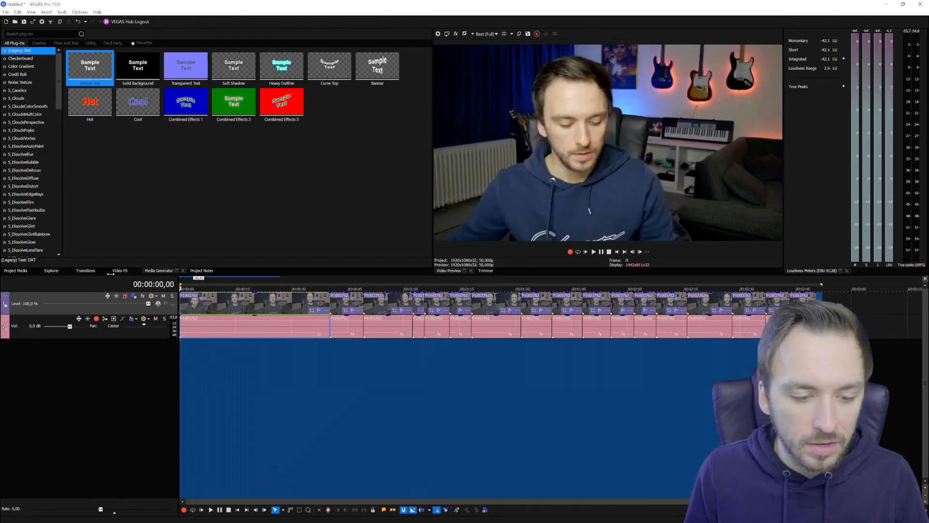
click(6, 13)
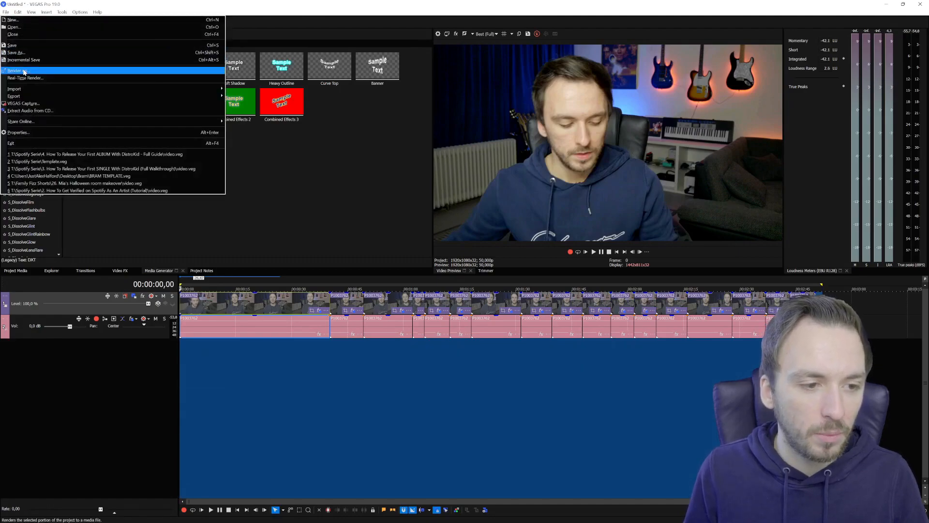
click(23, 72)
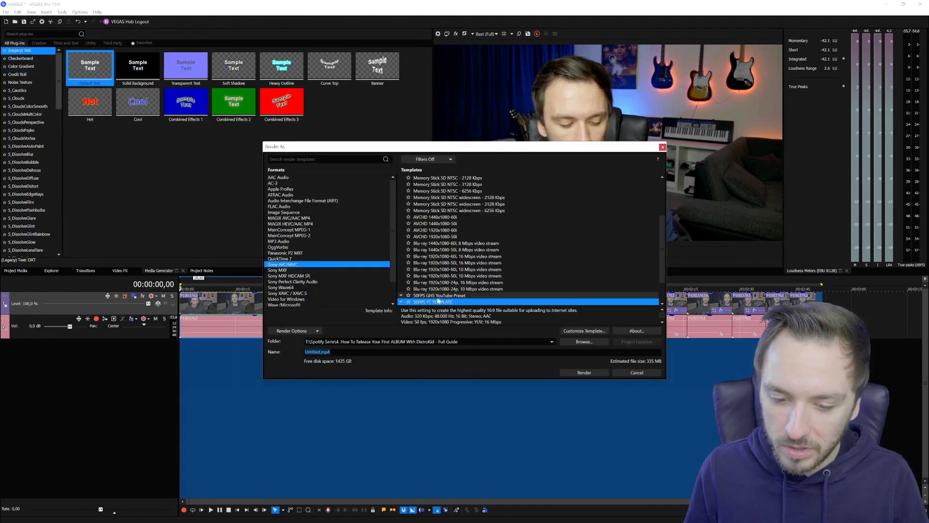
click(424, 296)
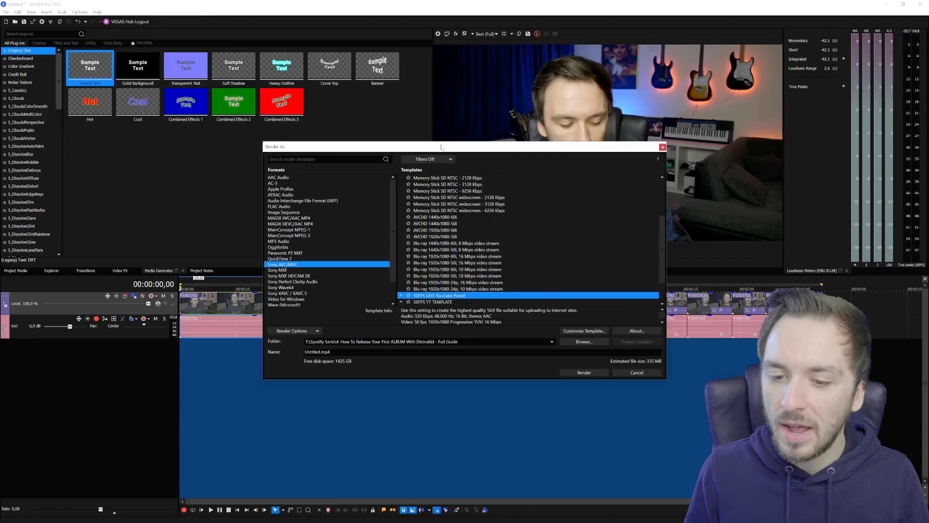
mouse_move(442, 147)
mouse_down()
mouse_move(424, 270)
mouse_move(432, 161)
mouse_move(436, 146)
mouse_move(437, 155)
mouse_move(450, 154)
mouse_up()
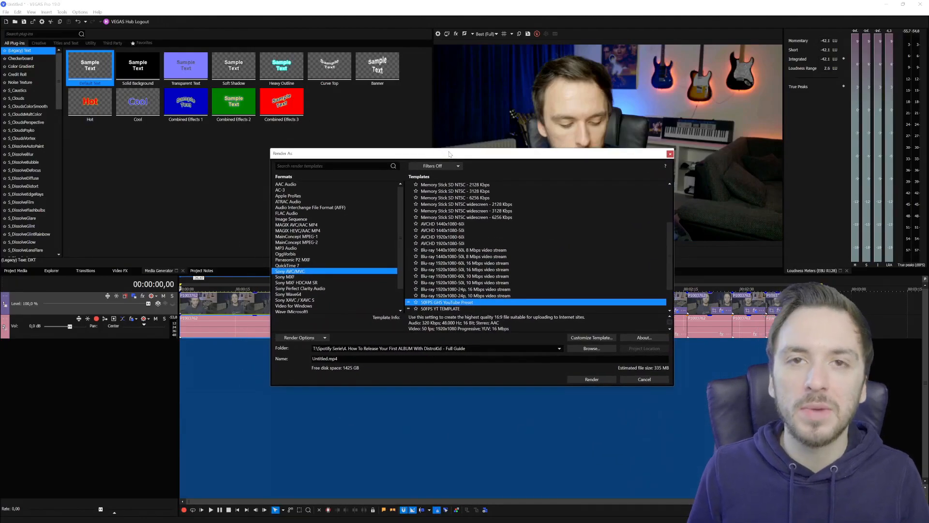